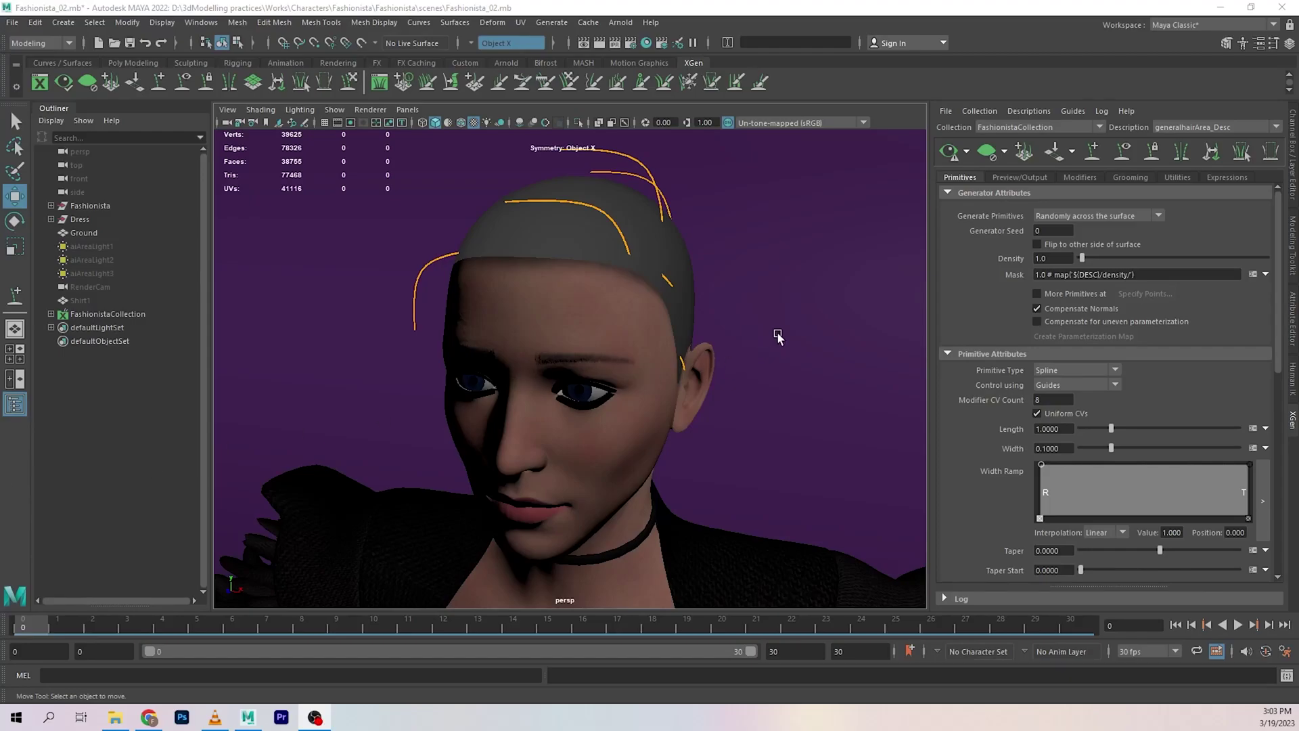
Hide the Ground backdrop object behind the character's head.
{"action": "left_click_drag", "start_coordinate": [757, 301], "coordinate": [836, 299], "text": "alt"}
{"action": "middle_click_drag", "start_coordinate": [837, 302], "coordinate": [798, 404], "text": "alt"}
{"action": "right_click_drag", "start_coordinate": [798, 403], "coordinate": [811, 399], "text": "alt"}
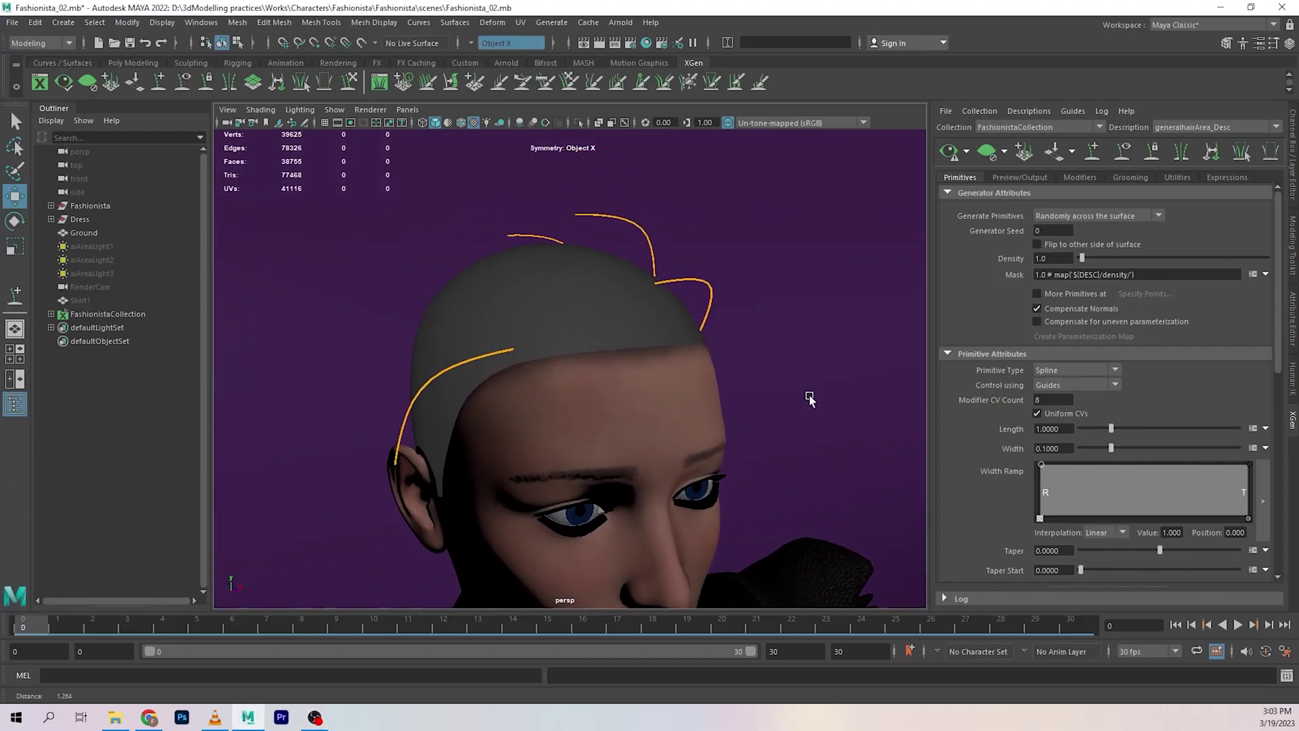
{"action": "left_click_drag", "start_coordinate": [810, 400], "coordinate": [777, 374], "text": "alt"}
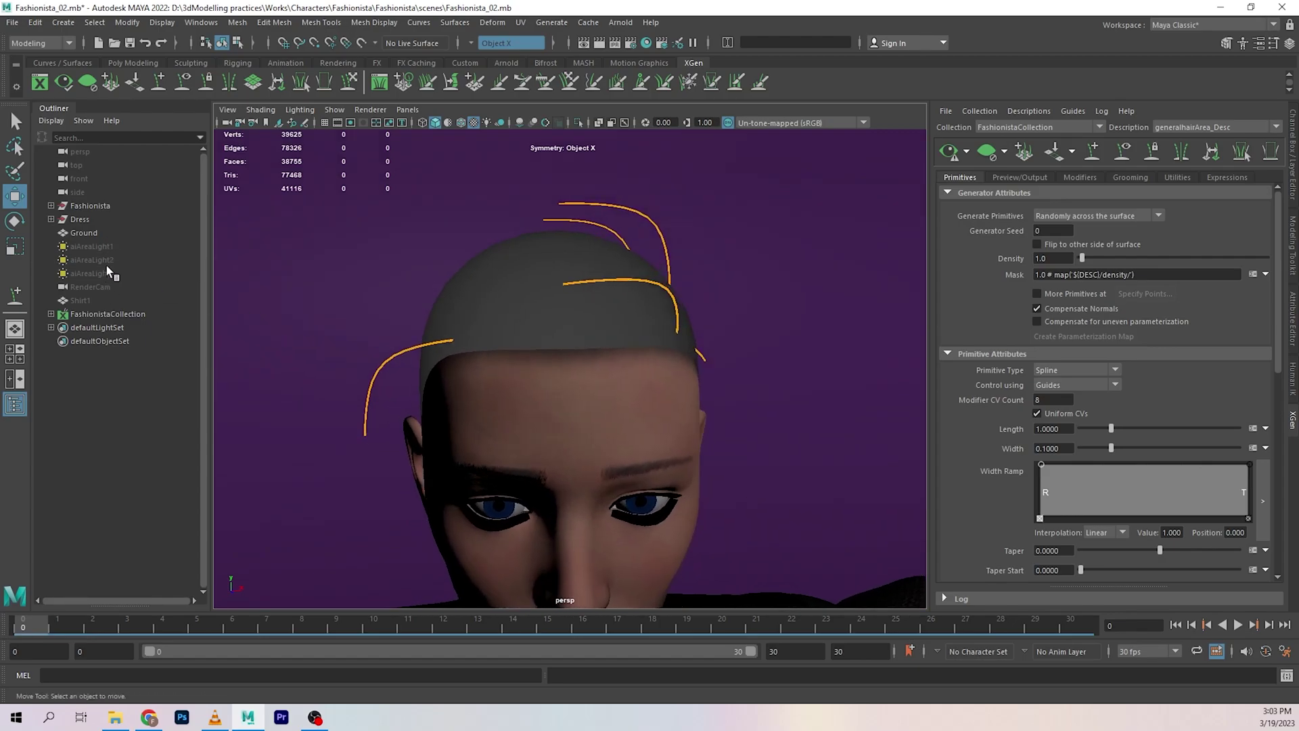
{"action": "left_click_drag", "start_coordinate": [813, 402], "coordinate": [780, 376], "text": "alt"}
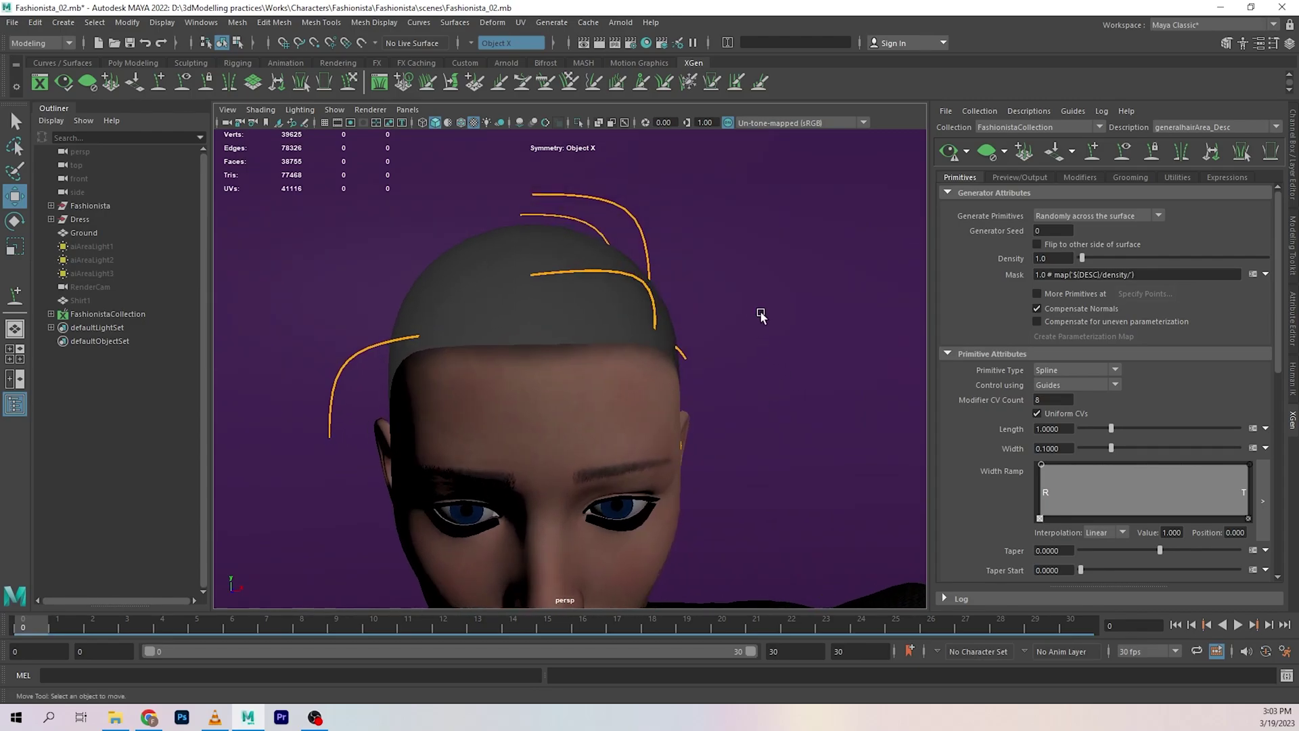
{"action": "left_click", "coordinate": [653, 323]}
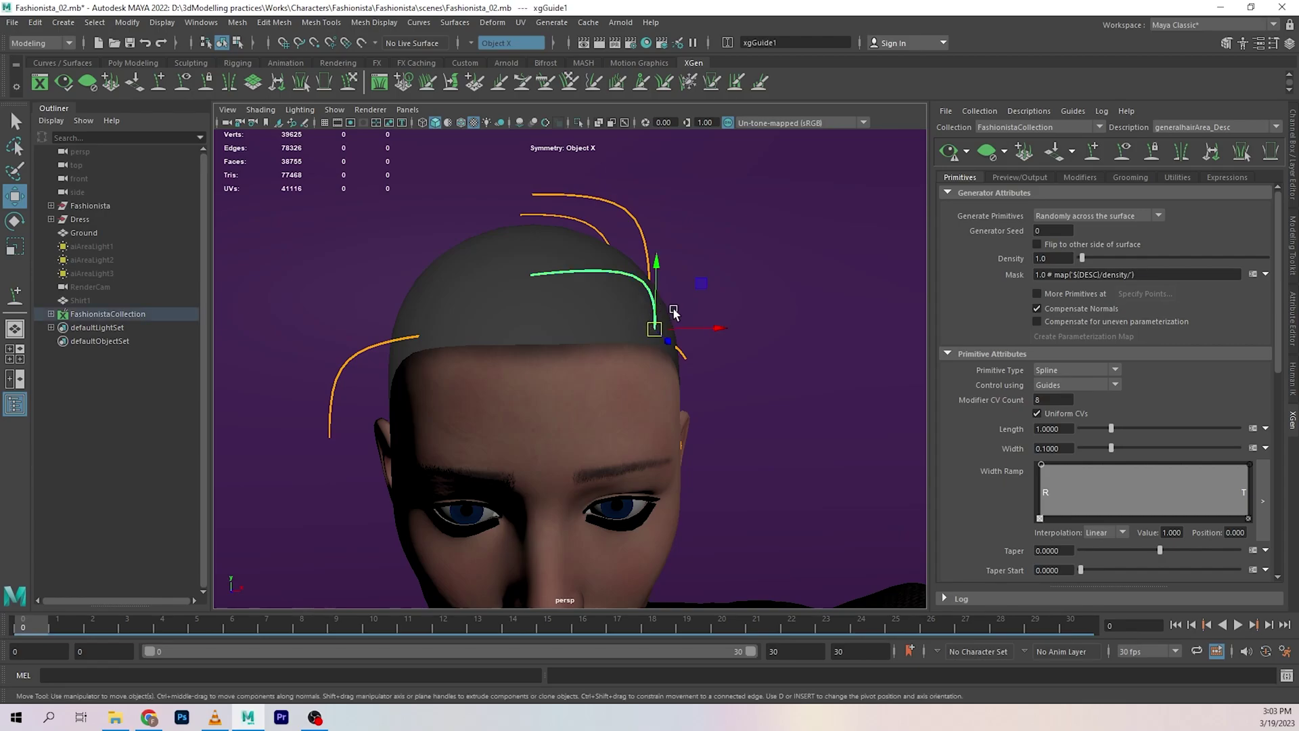
{"action": "right_click", "coordinate": [734, 242]}
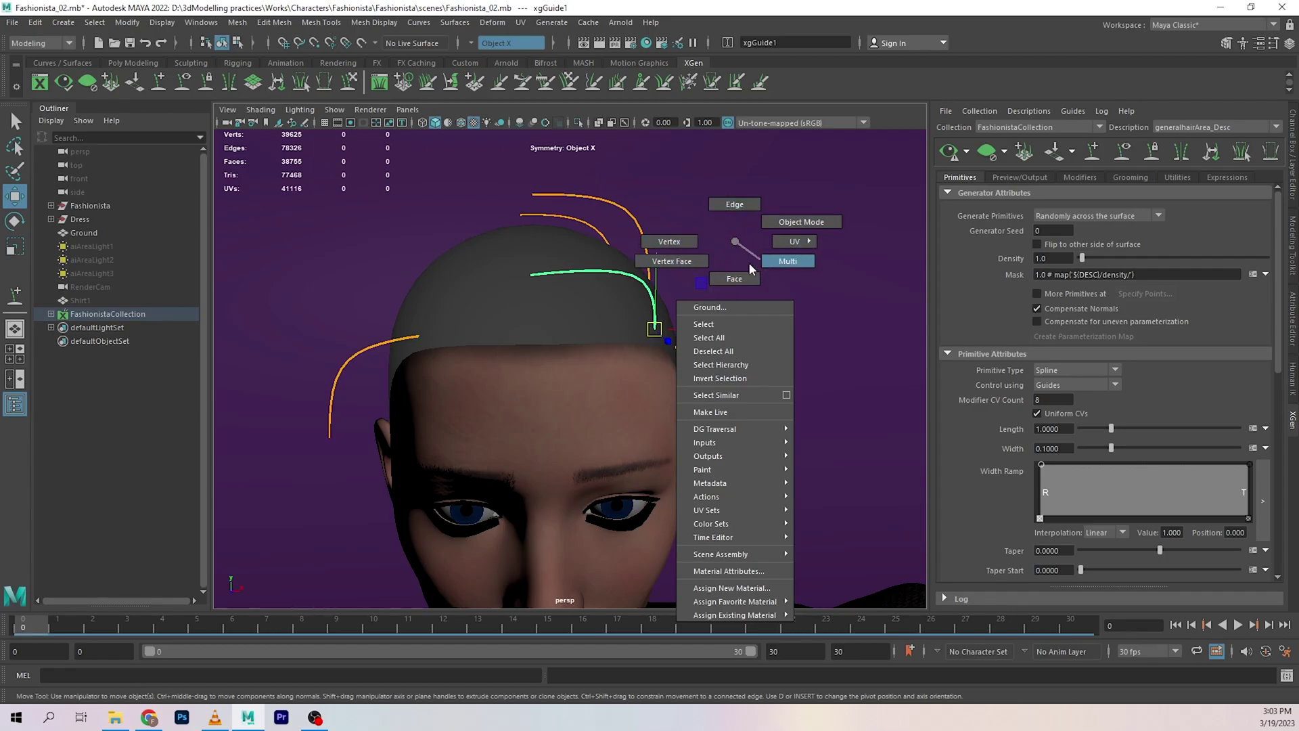
{"action": "left_click", "coordinate": [736, 241]}
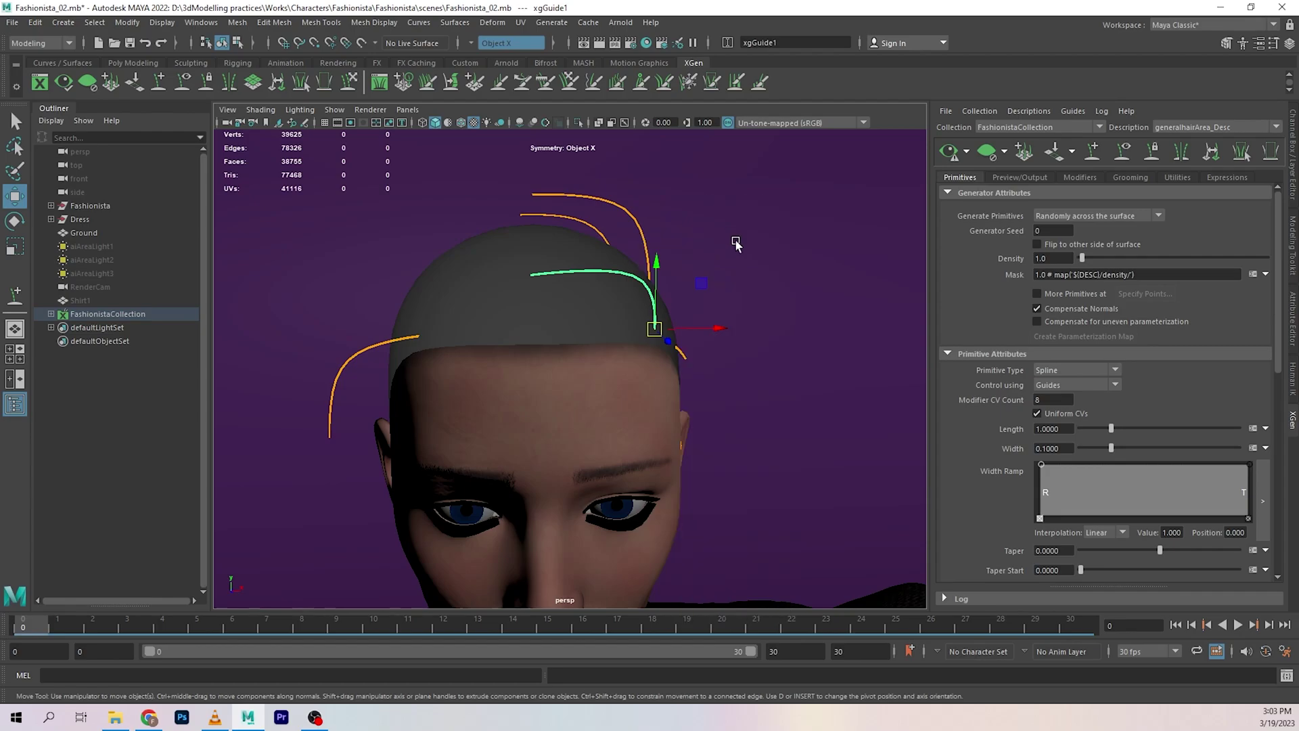
{"action": "left_click", "coordinate": [741, 266]}
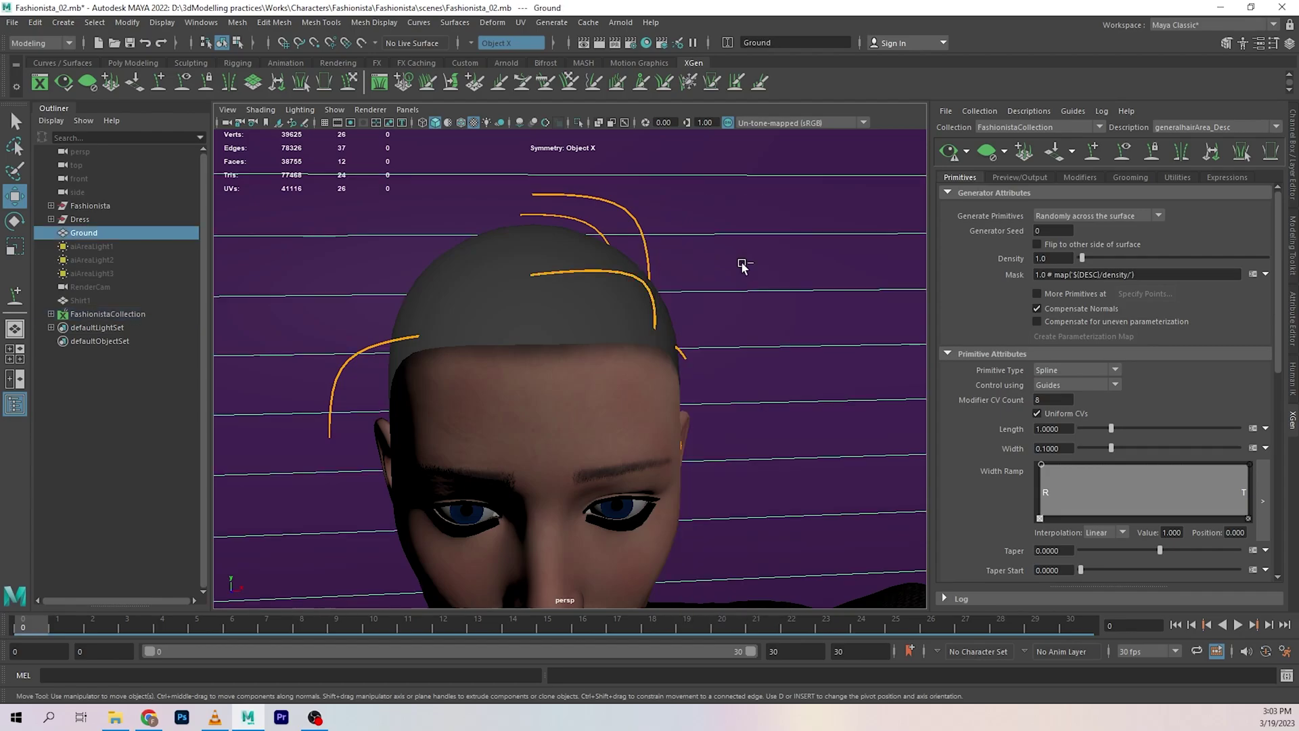
{"action": "key", "text": "ctrl+h"}
{"action": "scroll", "coordinate": [738, 274], "scroll_direction": "up", "scroll_amount": 2}
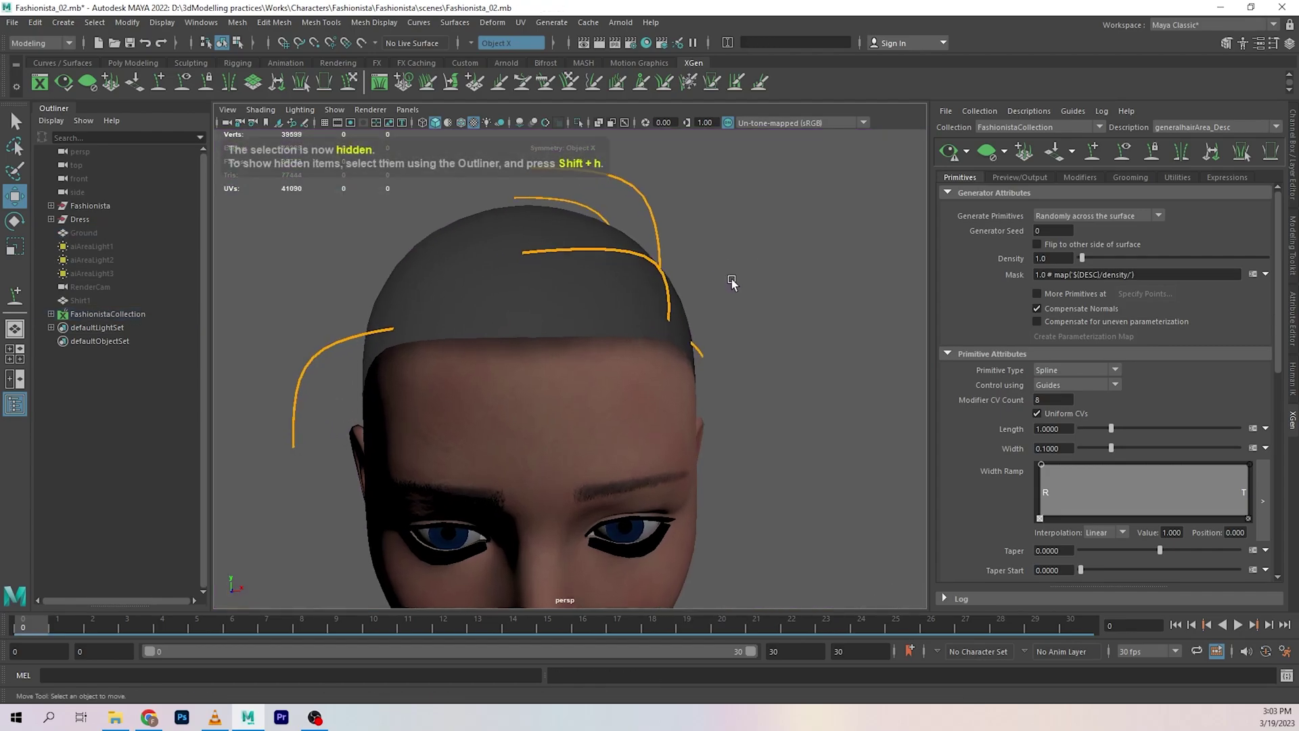
Add an XGen guide on the upper scalp between the front hairline guide and the guide behind it.
{"action": "left_click_drag", "start_coordinate": [732, 280], "coordinate": [805, 283], "text": "alt"}
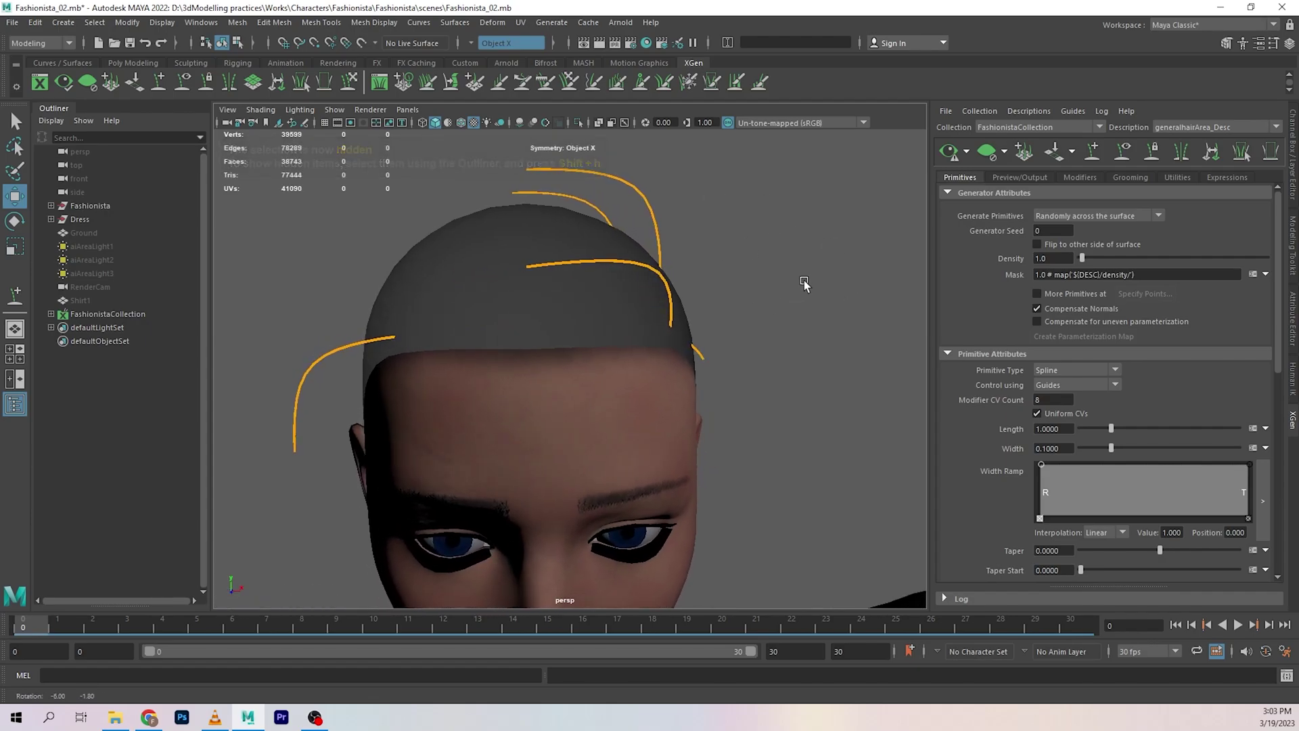
{"action": "left_click", "coordinate": [670, 315]}
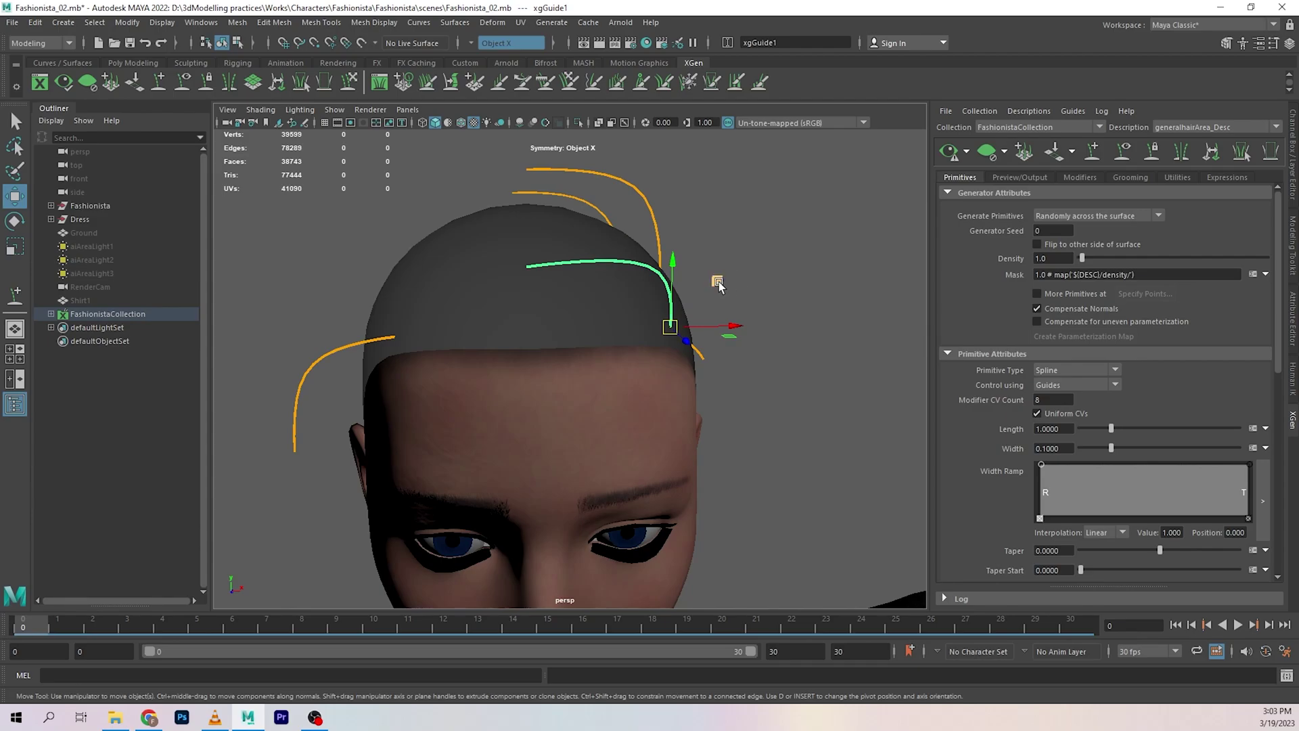
{"action": "mouse_move", "coordinate": [723, 201]}
{"action": "right_mouse_down"}
{"action": "mouse_move", "coordinate": [809, 204]}
{"action": "mouse_move", "coordinate": [721, 204]}
{"action": "right_mouse_up"}
{"action": "left_click_drag", "start_coordinate": [752, 218], "coordinate": [704, 259], "text": "alt"}
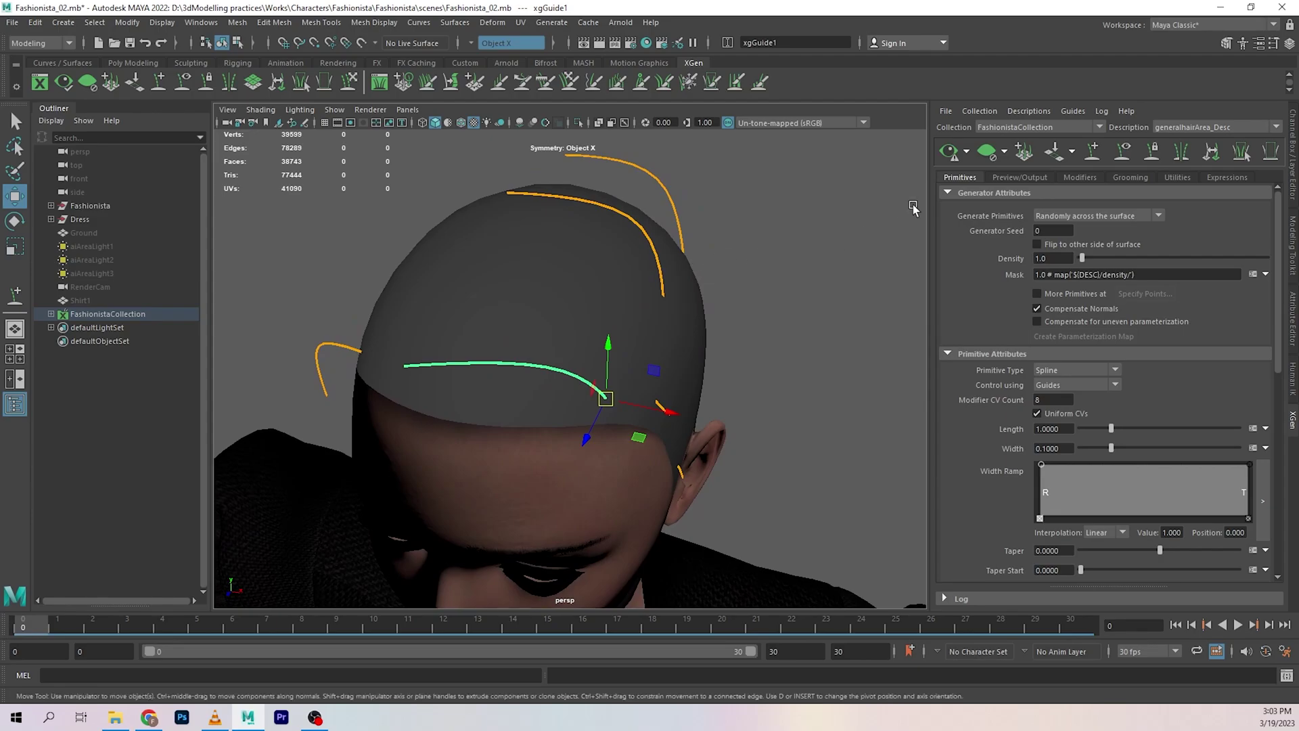
{"action": "left_click", "coordinate": [1090, 155]}
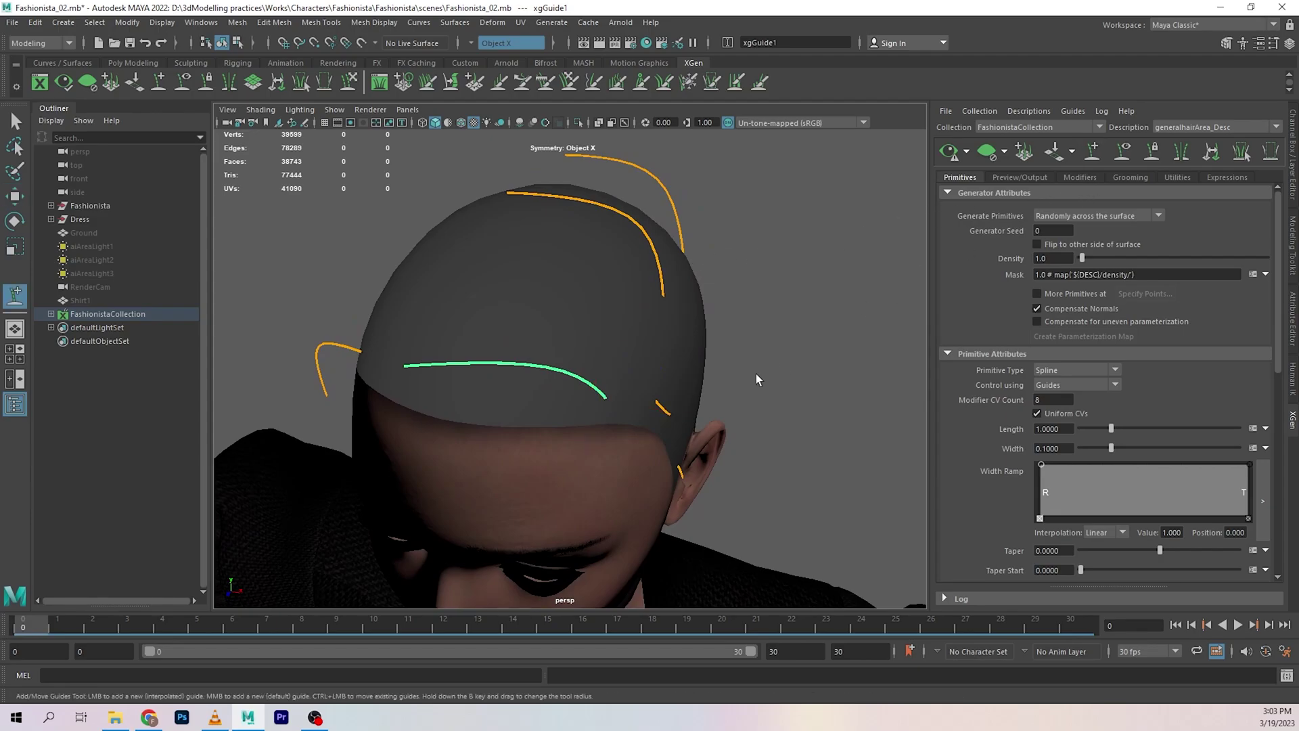
{"action": "left_click_drag", "start_coordinate": [757, 377], "coordinate": [560, 371], "text": "alt"}
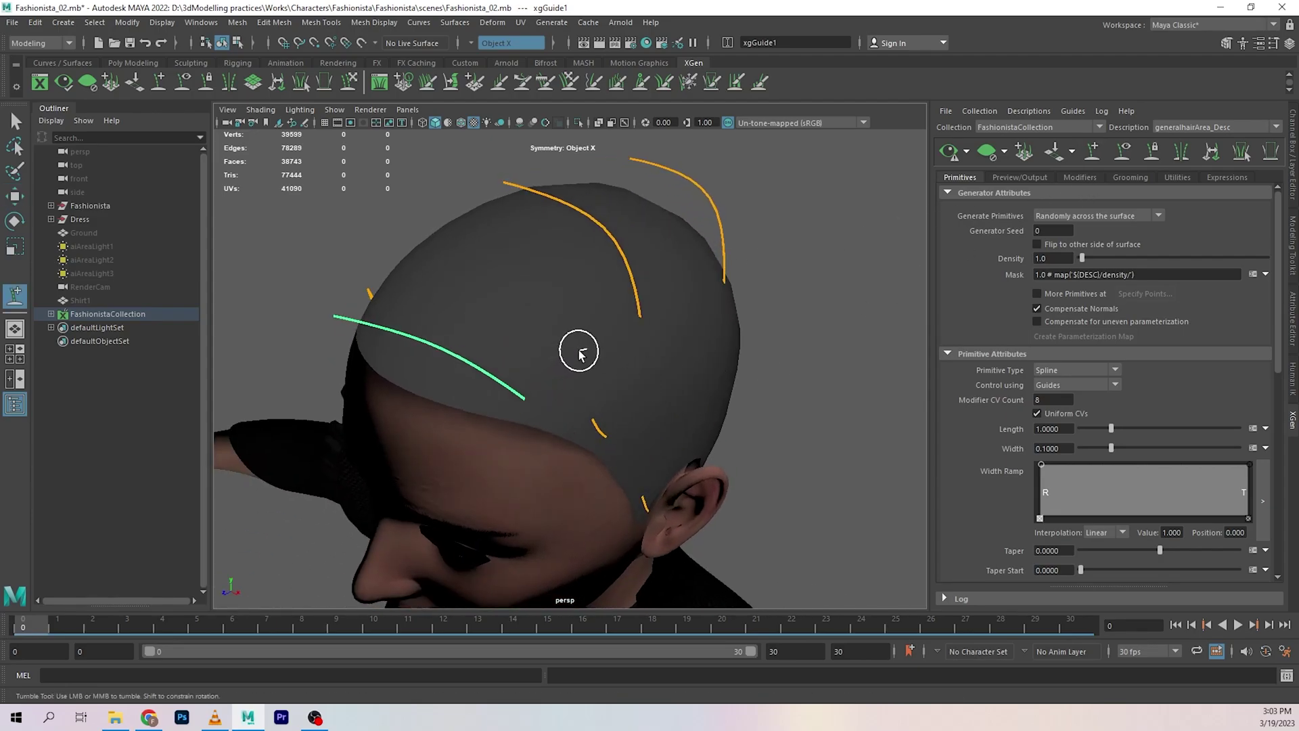
{"action": "left_click_drag", "start_coordinate": [771, 333], "coordinate": [570, 354], "text": "alt"}
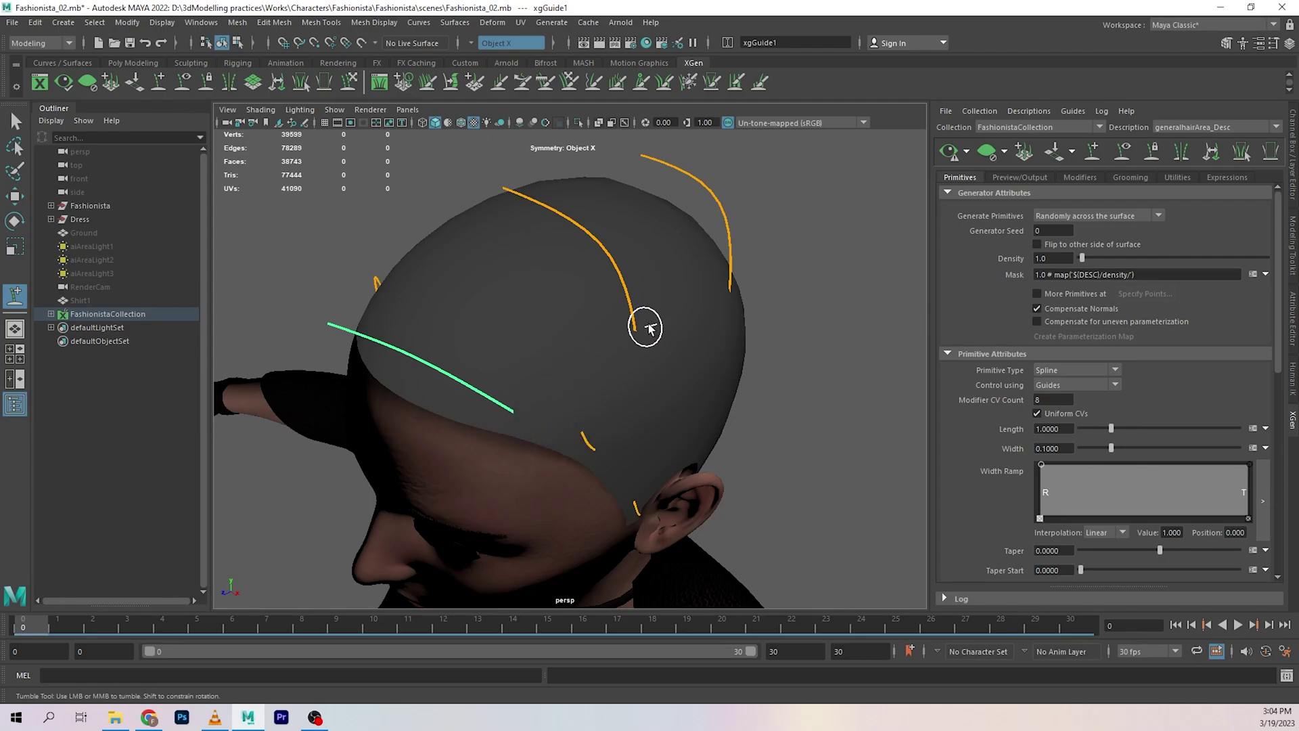
{"action": "left_click", "coordinate": [570, 371]}
{"action": "mouse_move", "coordinate": [580, 366]}
{"action": "left_mouse_down", "text": "alt"}
{"action": "mouse_move", "coordinate": [827, 385]}
{"action": "mouse_move", "coordinate": [738, 337]}
{"action": "mouse_move", "coordinate": [823, 310]}
{"action": "mouse_move", "coordinate": [830, 347]}
{"action": "mouse_move", "coordinate": [858, 346]}
{"action": "mouse_move", "coordinate": [814, 328]}
{"action": "mouse_move", "coordinate": [806, 304]}
{"action": "mouse_move", "coordinate": [713, 319]}
{"action": "mouse_move", "coordinate": [802, 319]}
{"action": "mouse_move", "coordinate": [588, 354]}
{"action": "left_mouse_up", "text": "alt"}
{"action": "key", "text": "w"}
{"action": "left_click_drag", "start_coordinate": [828, 358], "coordinate": [826, 368], "text": "alt"}
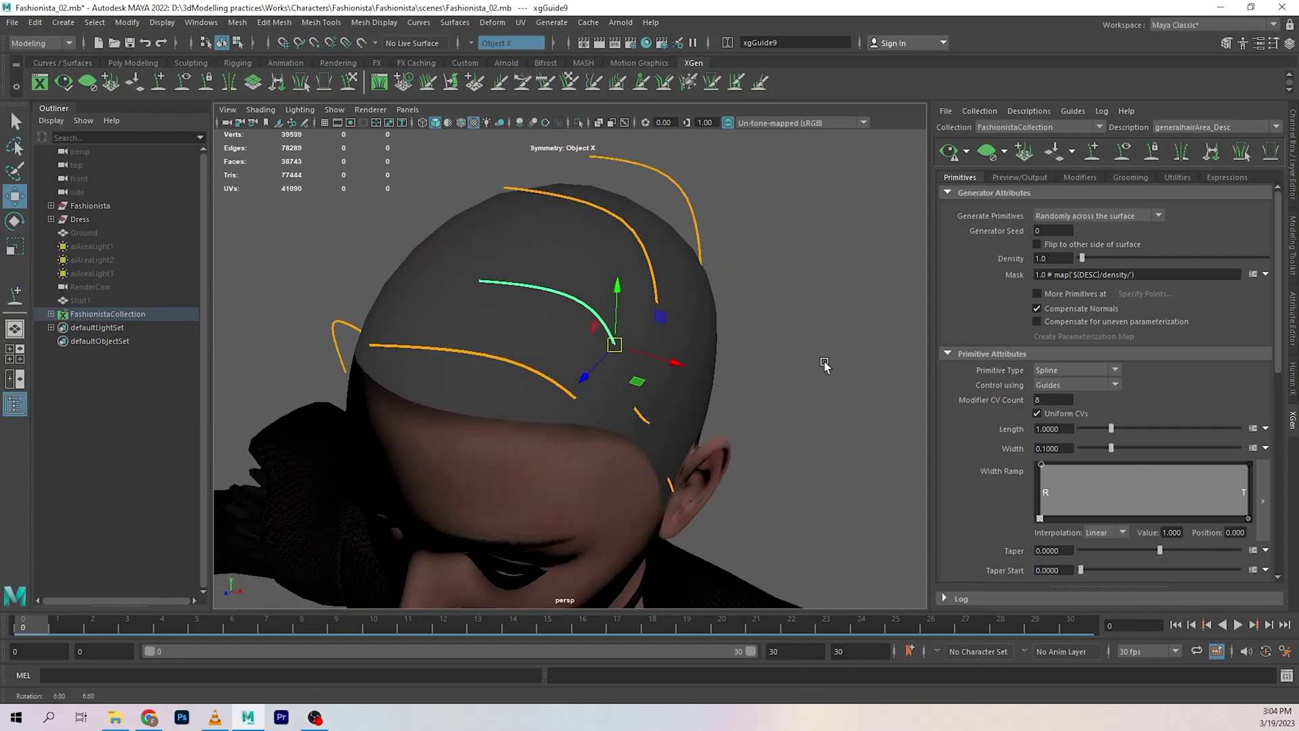
Select the four guides on top of the scalp together and scale them up to lengthen them.
{"action": "left_click_drag", "start_coordinate": [657, 401], "coordinate": [838, 366], "text": "alt"}
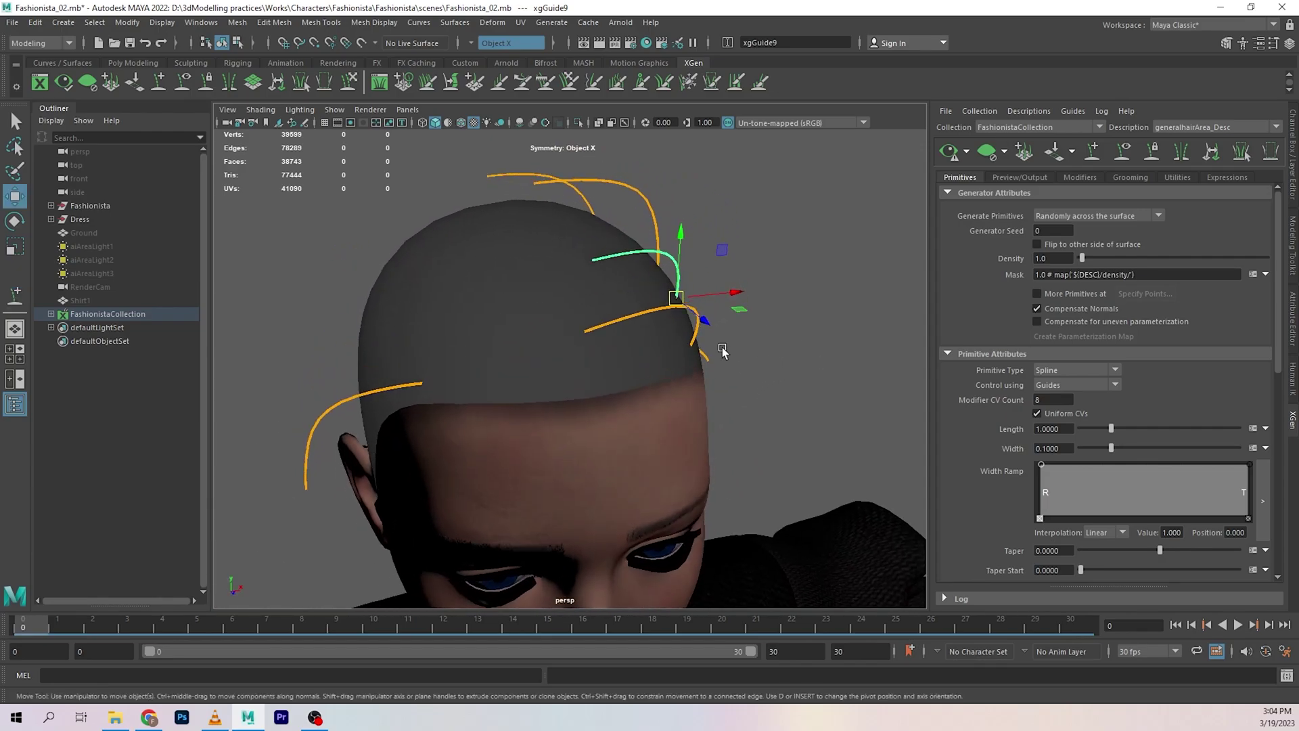
{"action": "left_click", "coordinate": [699, 336]}
{"action": "right_click_drag", "start_coordinate": [739, 290], "coordinate": [809, 285]}
{"action": "left_click_drag", "start_coordinate": [795, 287], "coordinate": [778, 297], "text": "alt"}
{"action": "left_click", "coordinate": [662, 276]}
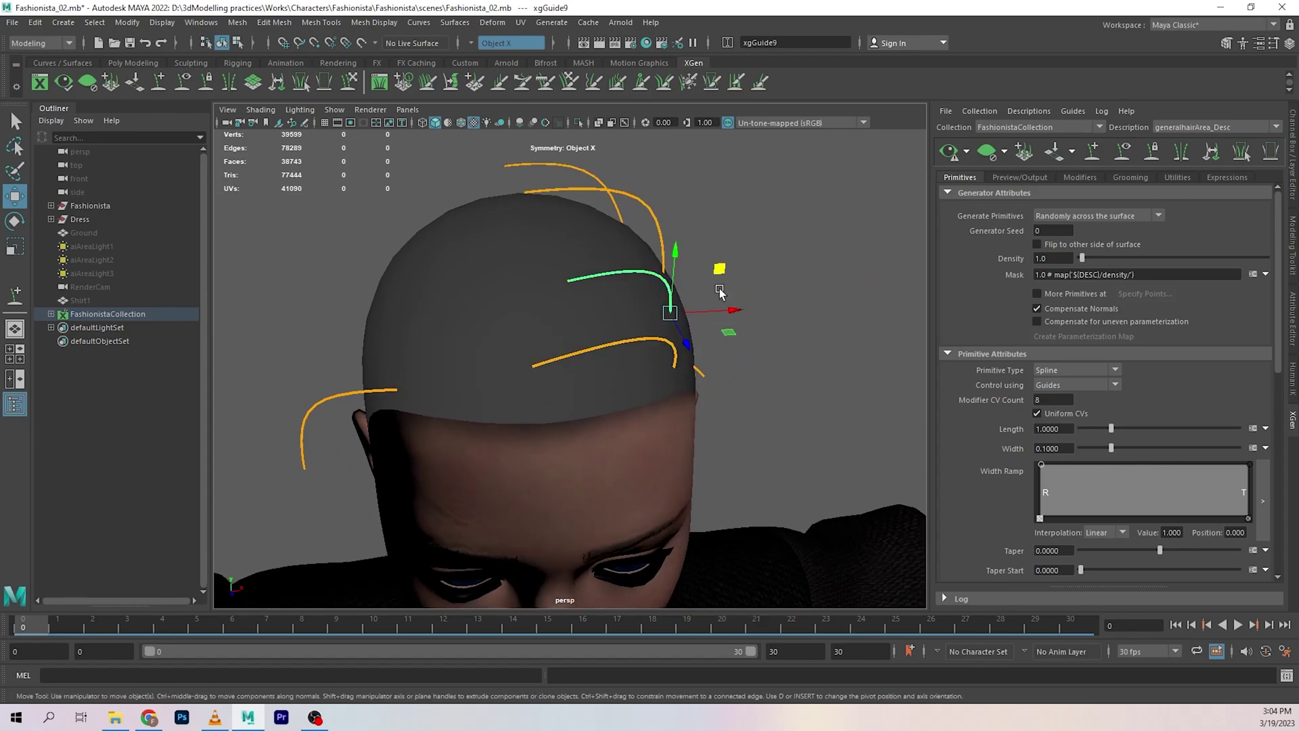
{"action": "right_click_drag", "start_coordinate": [790, 259], "coordinate": [725, 266]}
{"action": "left_click_drag", "start_coordinate": [798, 345], "coordinate": [780, 266], "text": "alt"}
{"action": "right_click_drag", "start_coordinate": [779, 266], "coordinate": [683, 242], "text": "alt"}
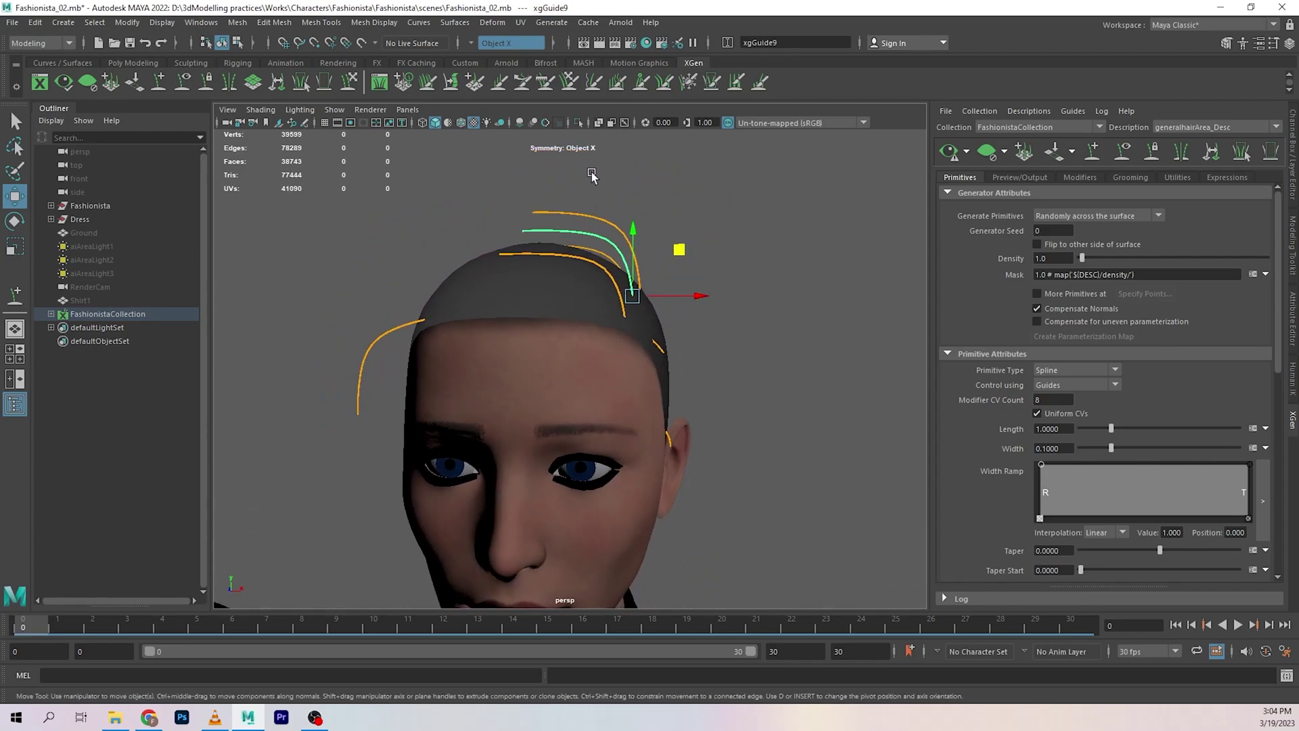
{"action": "left_click_drag", "start_coordinate": [592, 173], "coordinate": [546, 284]}
{"action": "left_click_drag", "start_coordinate": [667, 267], "coordinate": [675, 297], "text": "alt"}
{"action": "key", "text": "r"}
{"action": "left_click_drag", "start_coordinate": [675, 298], "coordinate": [735, 301], "text": "alt"}
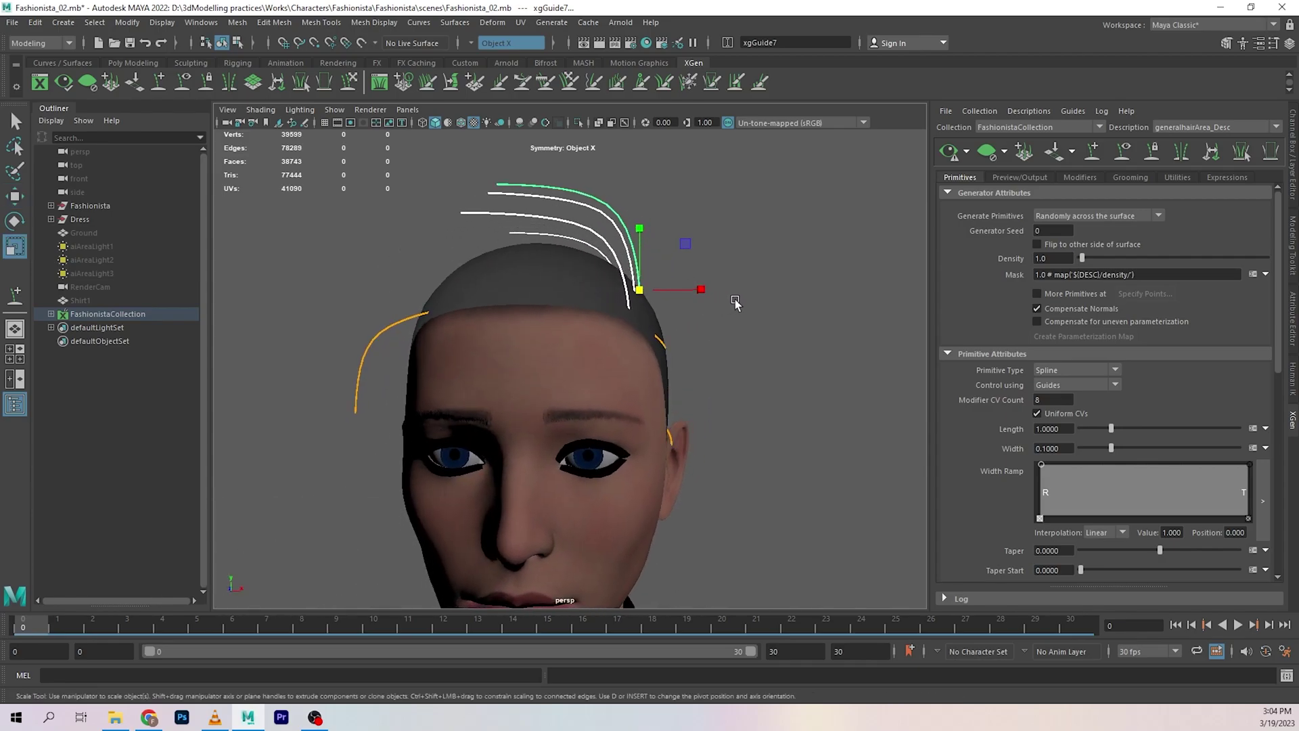
Sculpt the selected top guides so they arch across the head with their tips lowered toward the opposite side.
{"action": "left_click", "coordinate": [349, 82]}
{"action": "mouse_move", "coordinate": [473, 207]}
{"action": "left_mouse_down", "text": "alt"}
{"action": "mouse_move", "coordinate": [492, 261]}
{"action": "mouse_move", "coordinate": [379, 245]}
{"action": "left_mouse_up", "text": "alt"}
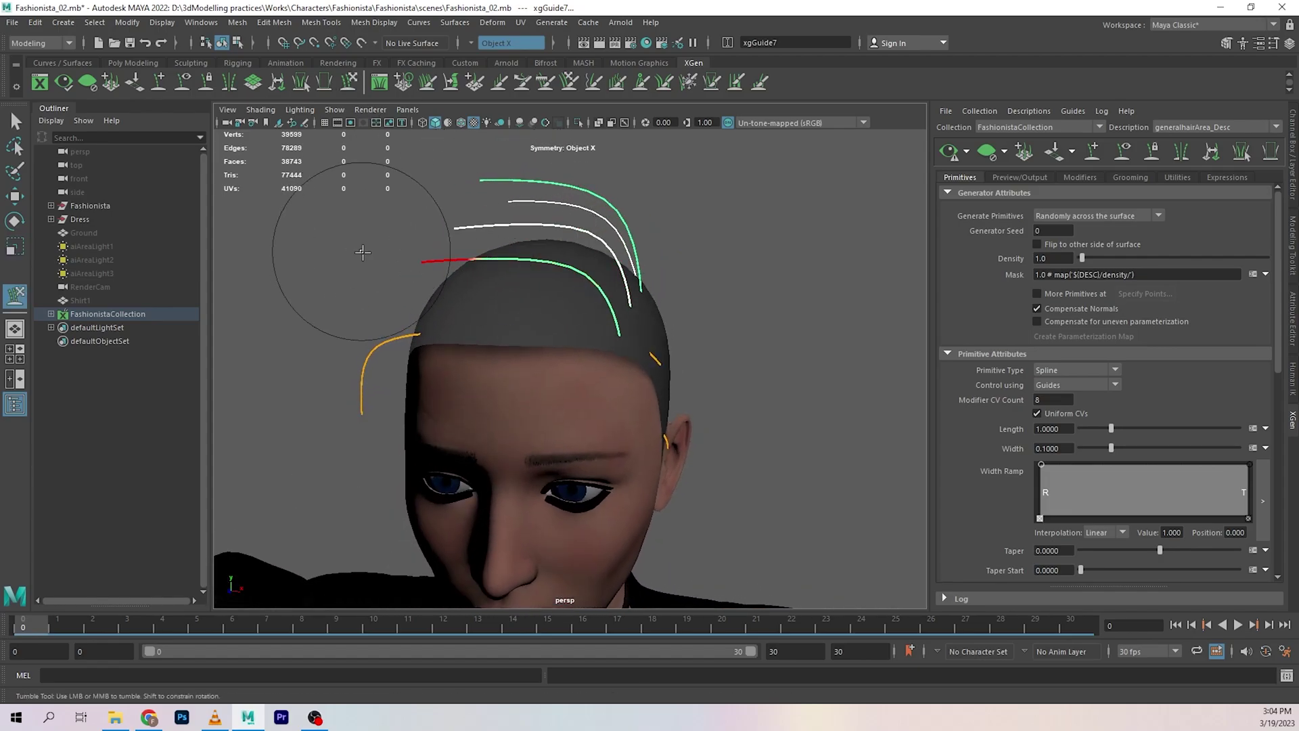
{"action": "mouse_move", "coordinate": [352, 308]}
{"action": "left_mouse_down", "text": "alt"}
{"action": "mouse_move", "coordinate": [639, 292]}
{"action": "mouse_move", "coordinate": [649, 278]}
{"action": "left_mouse_up", "text": "alt"}
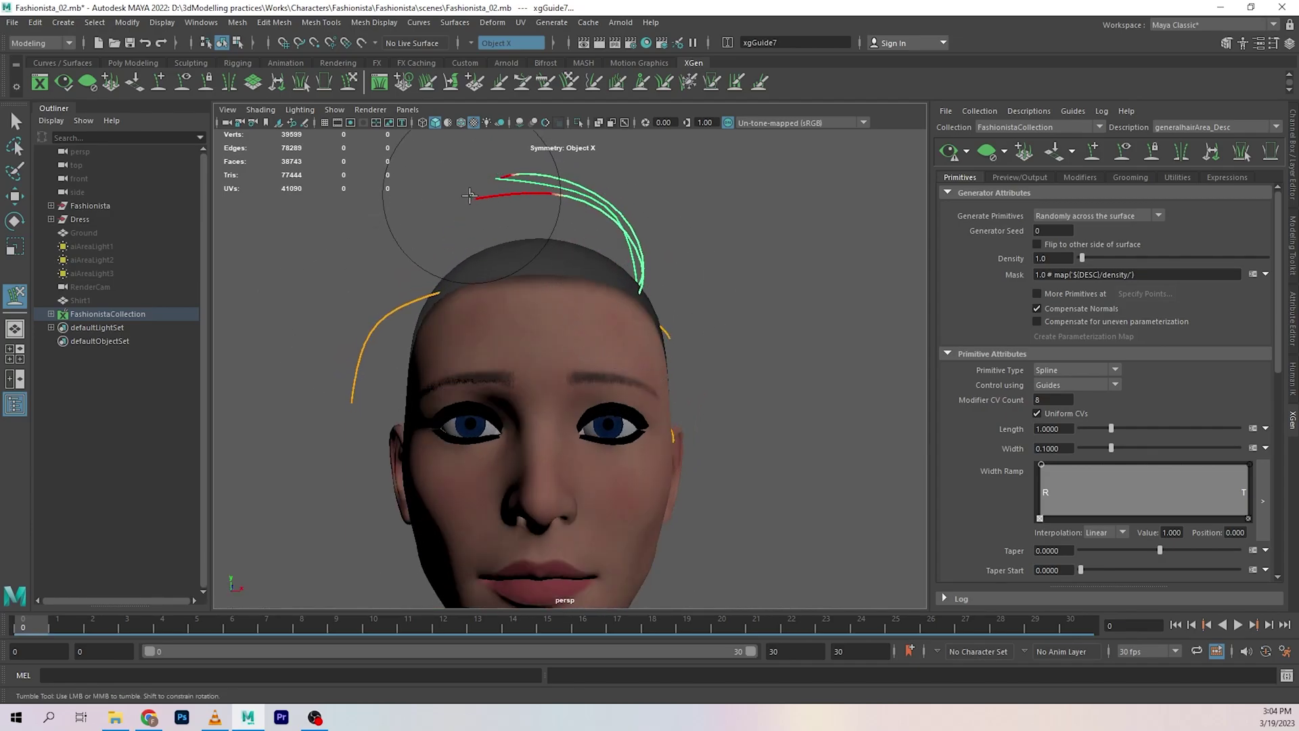
{"action": "mouse_move", "coordinate": [473, 196]}
{"action": "left_mouse_down"}
{"action": "mouse_move", "coordinate": [466, 220]}
{"action": "mouse_move", "coordinate": [429, 229]}
{"action": "left_mouse_up"}
{"action": "mouse_move", "coordinate": [641, 278]}
{"action": "left_mouse_down"}
{"action": "mouse_move", "coordinate": [654, 276]}
{"action": "mouse_move", "coordinate": [609, 203]}
{"action": "mouse_move", "coordinate": [660, 302]}
{"action": "mouse_move", "coordinate": [646, 271]}
{"action": "left_mouse_up"}
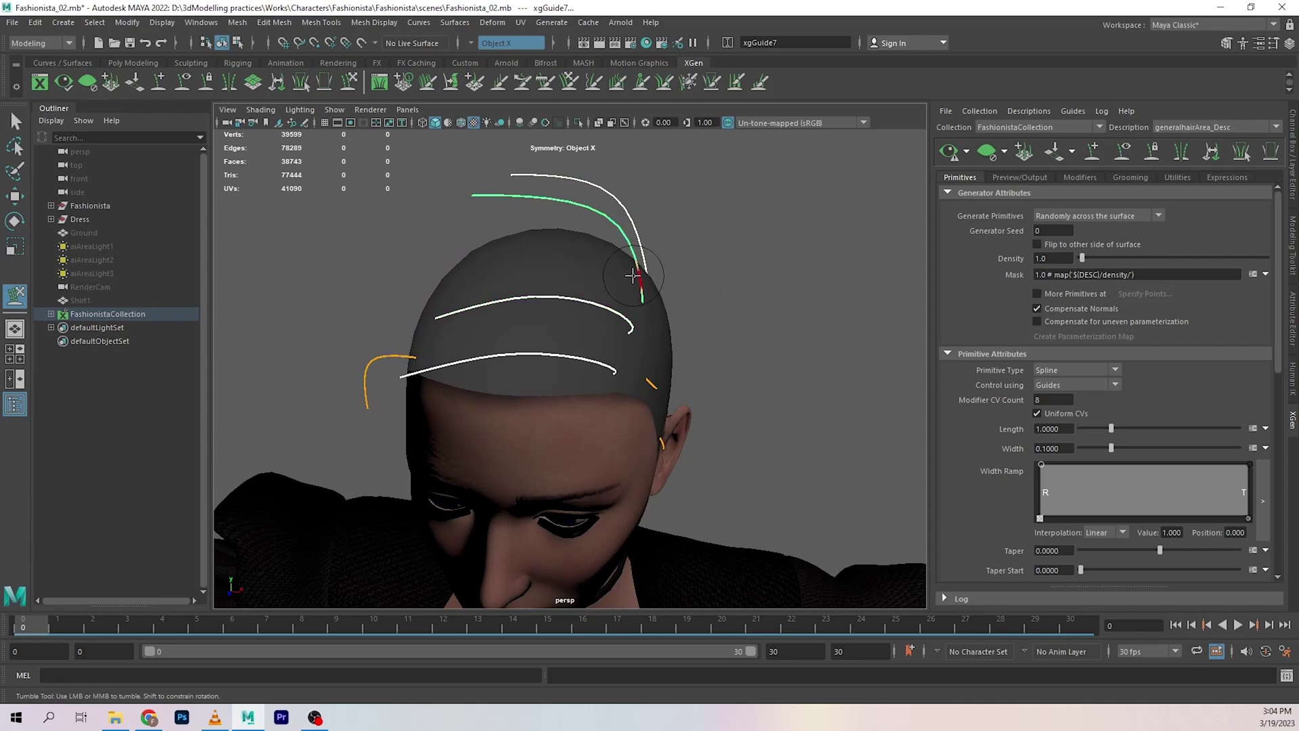
Sculpt the two rearmost top guides into lower, rounder arcs that follow the crown.
{"action": "left_click_drag", "start_coordinate": [481, 203], "coordinate": [406, 232]}
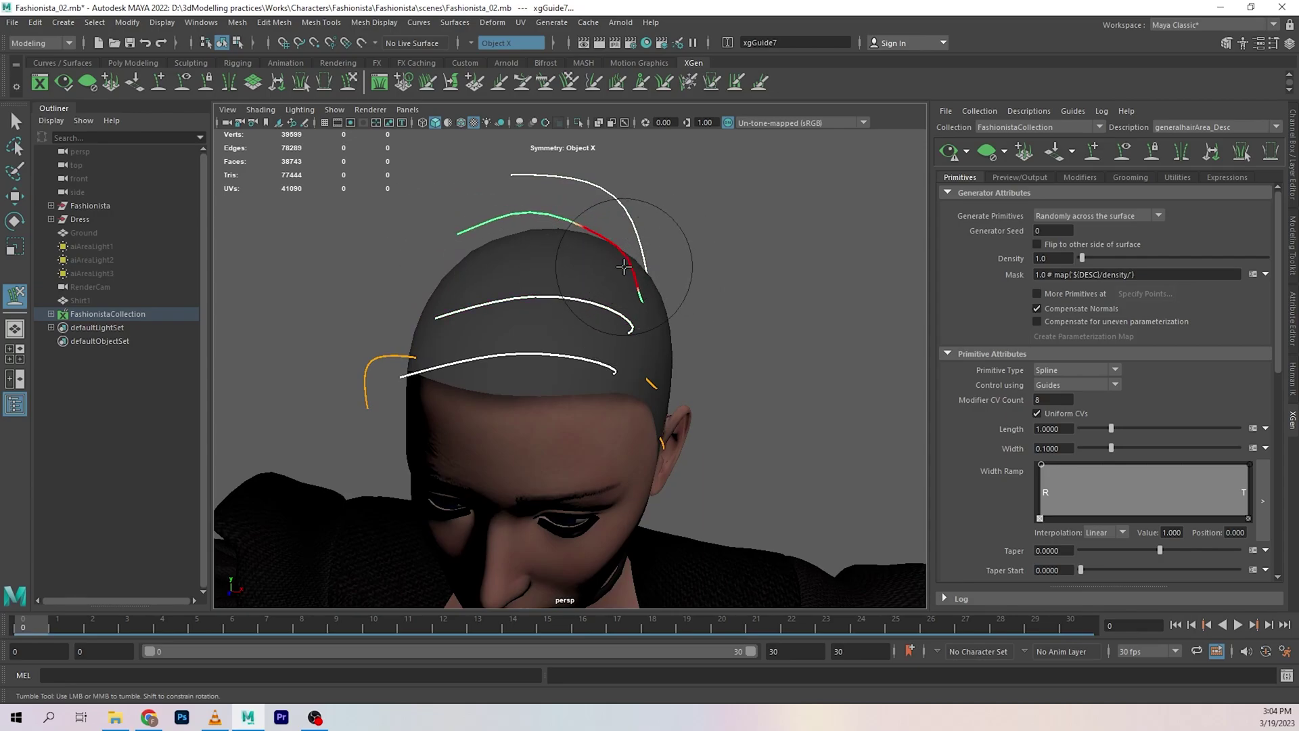
{"action": "left_click_drag", "start_coordinate": [623, 267], "coordinate": [641, 266]}
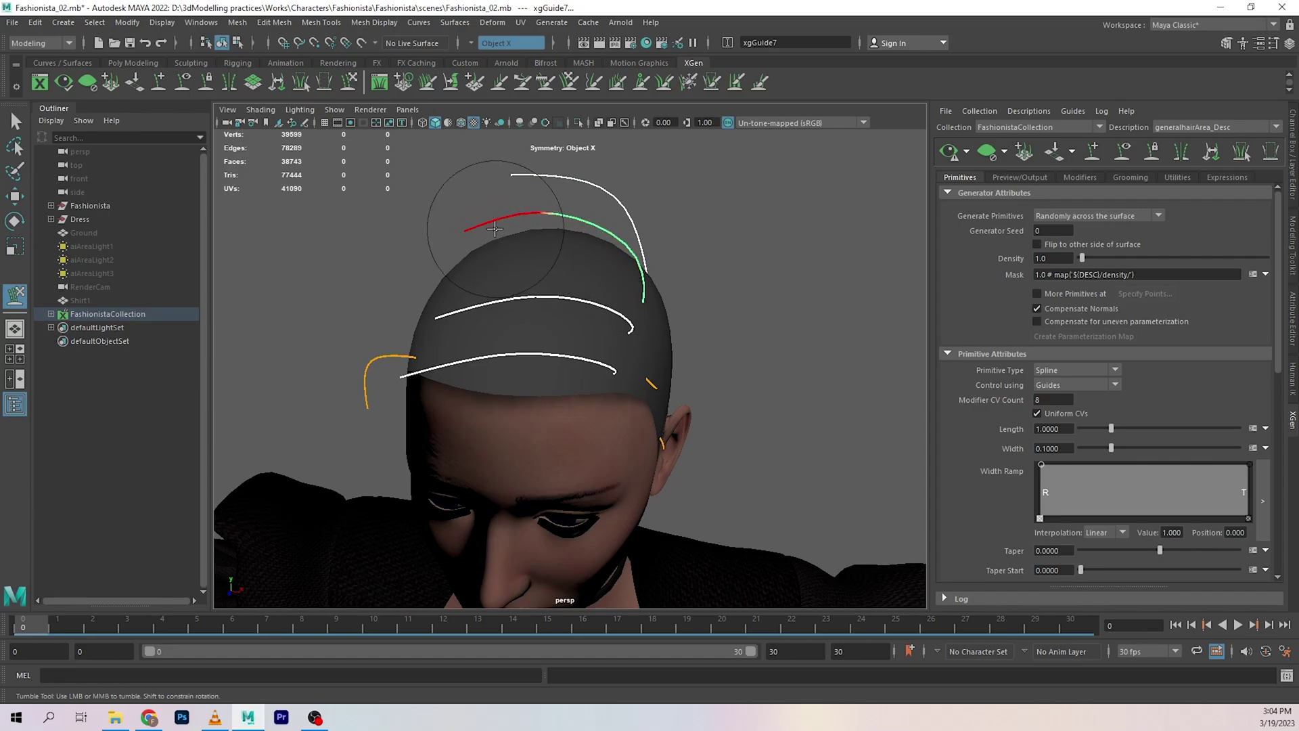
{"action": "left_click_drag", "start_coordinate": [481, 239], "coordinate": [595, 291], "text": "alt"}
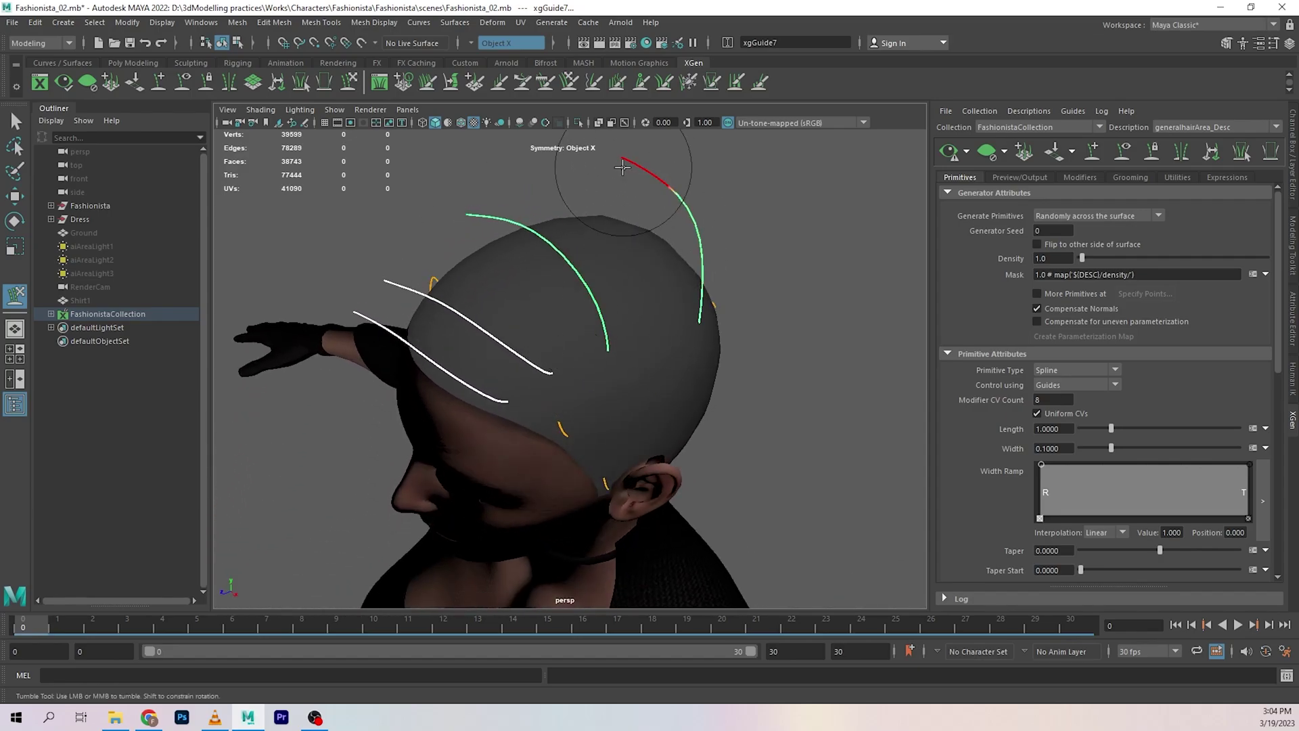
{"action": "left_click_drag", "start_coordinate": [597, 180], "coordinate": [580, 174]}
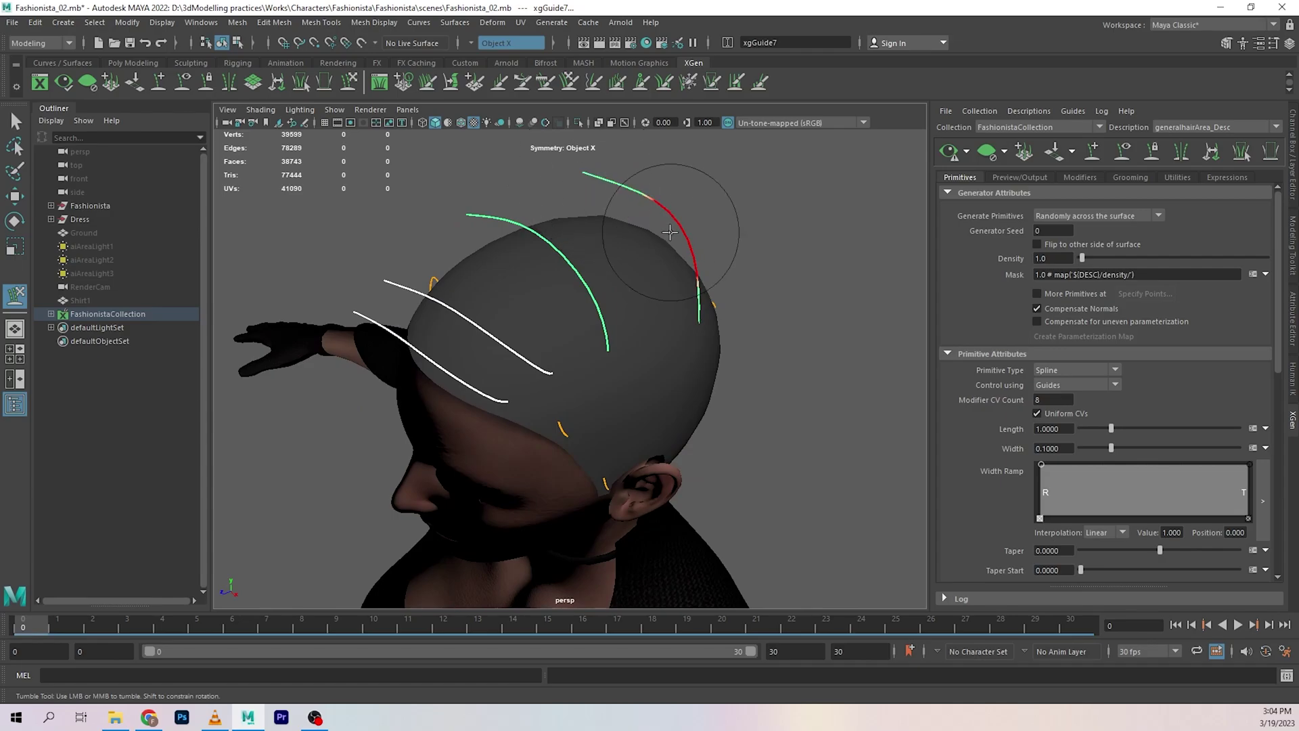
{"action": "mouse_move", "coordinate": [674, 264]}
{"action": "left_mouse_down", "text": "alt"}
{"action": "mouse_move", "coordinate": [464, 290]}
{"action": "mouse_move", "coordinate": [549, 275]}
{"action": "left_mouse_up", "text": "alt"}
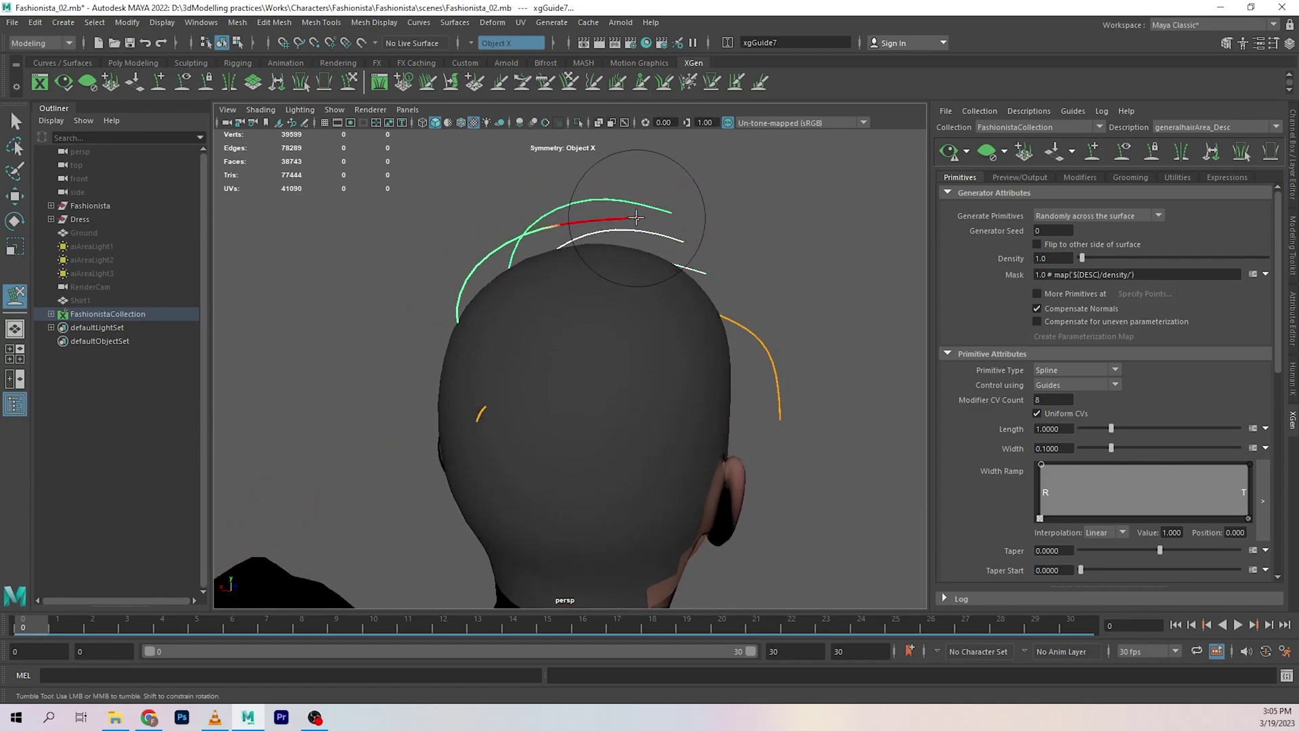
{"action": "mouse_move", "coordinate": [273, 277]}
{"action": "left_mouse_down", "text": "alt"}
{"action": "mouse_move", "coordinate": [580, 287]}
{"action": "mouse_move", "coordinate": [592, 273]}
{"action": "mouse_move", "coordinate": [592, 287]}
{"action": "mouse_move", "coordinate": [534, 259]}
{"action": "mouse_move", "coordinate": [524, 227]}
{"action": "mouse_move", "coordinate": [551, 256]}
{"action": "left_mouse_up", "text": "alt"}
{"action": "key", "text": "w"}
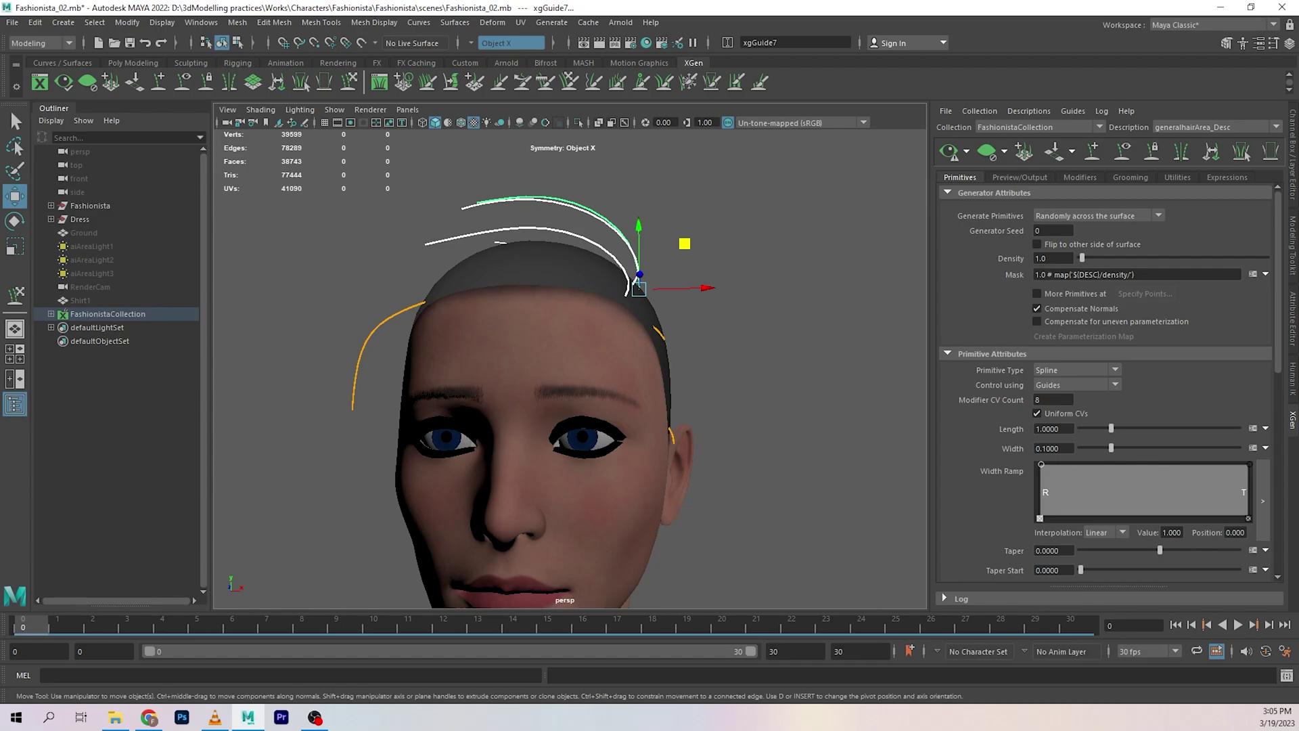
Switch to the browser and examine the hairstyle in the character reference image 20221019_222053.webp.
{"action": "key", "text": "alt+Tab"}
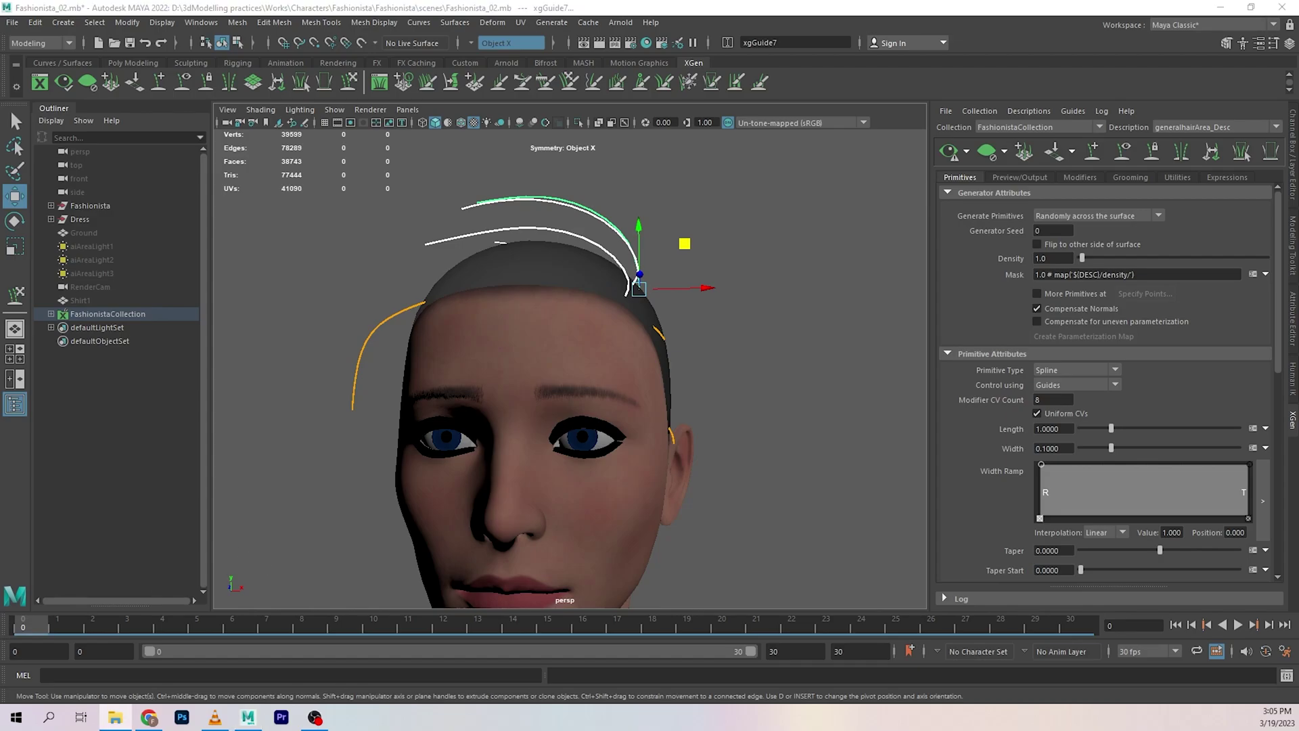
{"action": "key", "text": "alt+Tab"}
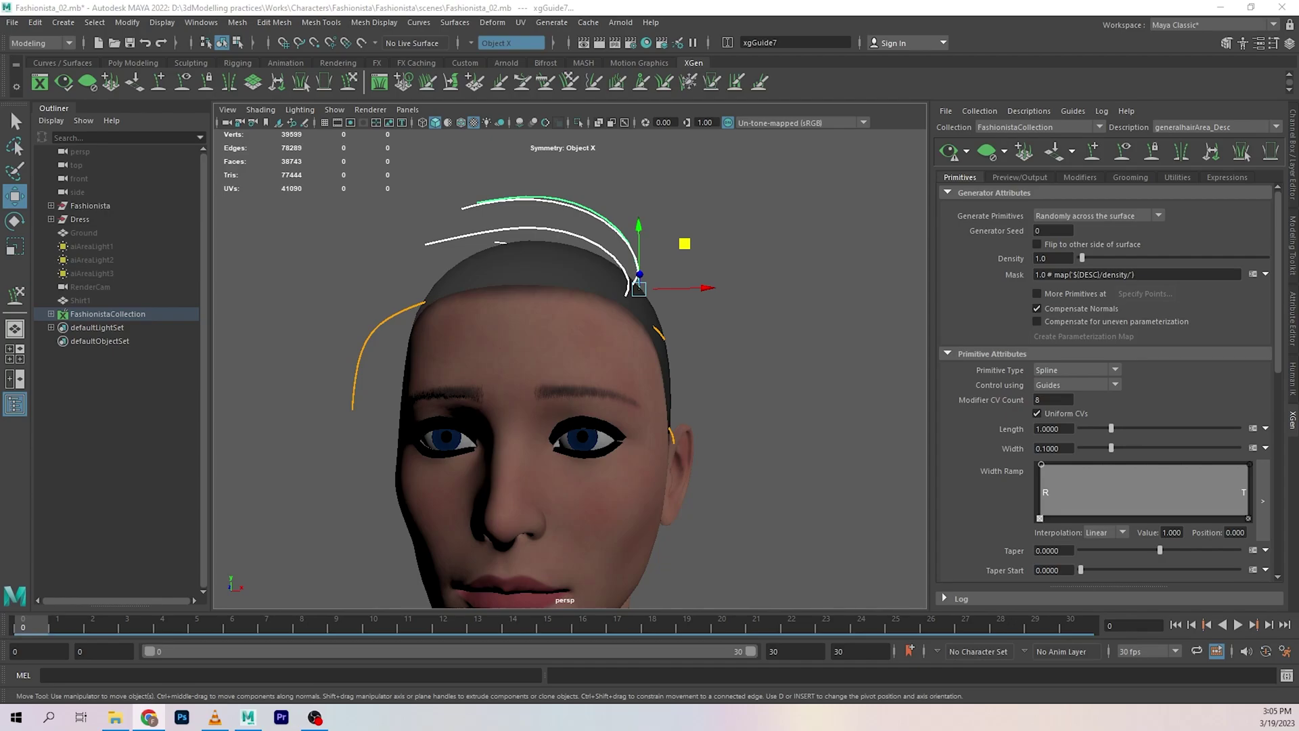
{"action": "left_click_drag", "start_coordinate": [0, 156], "coordinate": [358, 0]}
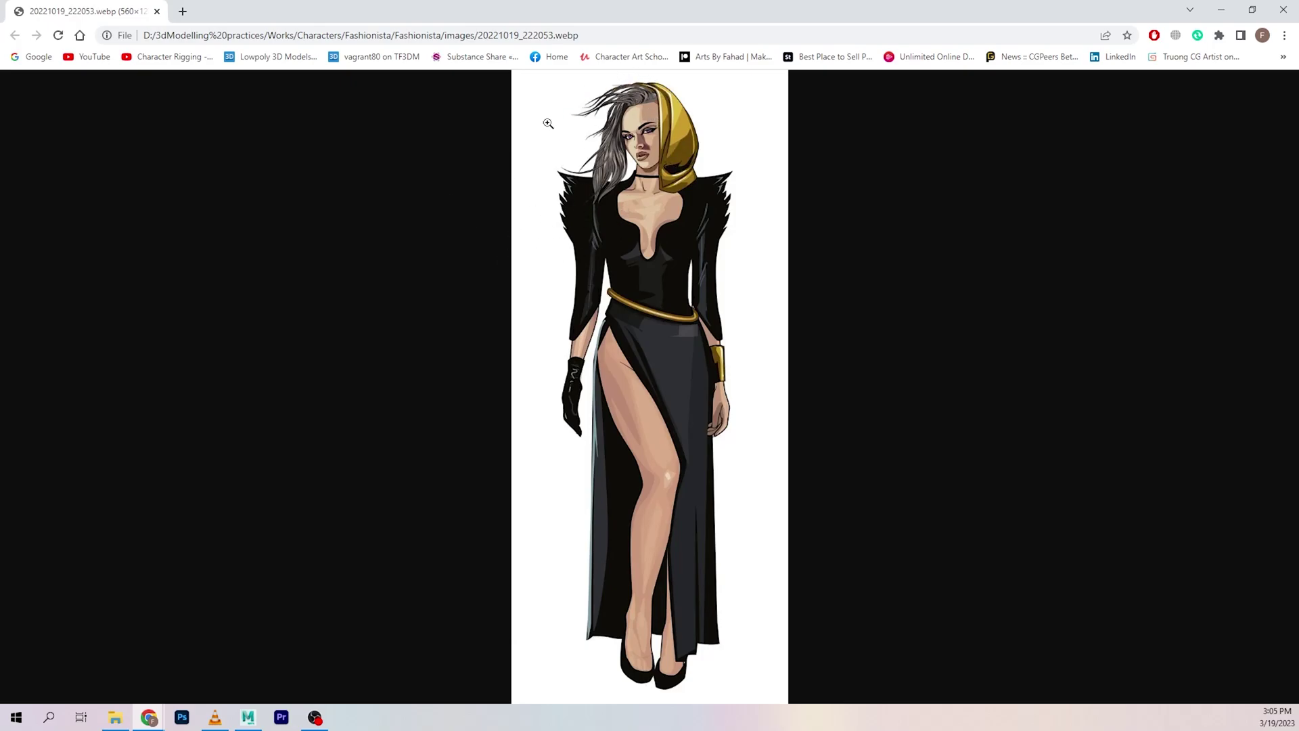
{"action": "left_click_drag", "start_coordinate": [789, 15], "coordinate": [2, 190]}
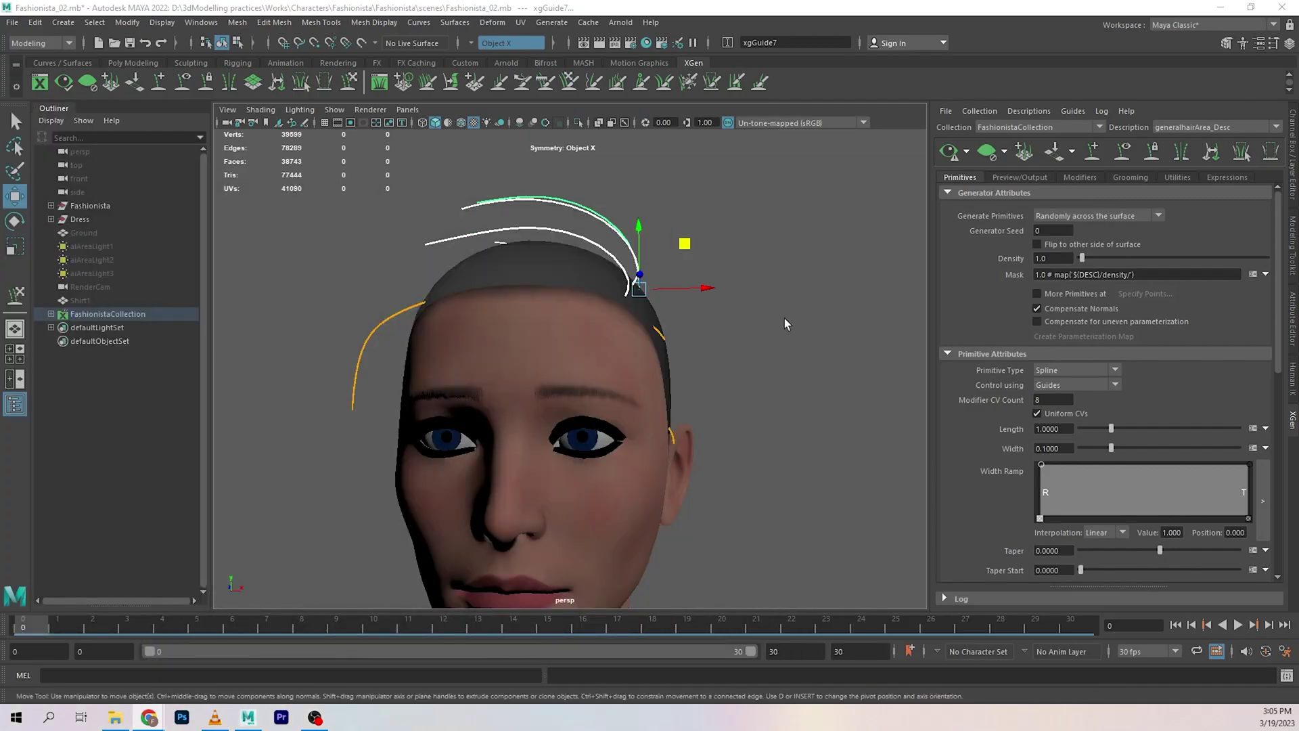
In Maya, add a guide in the gap between the crown guides and another near the long guide on the character's right side.
{"action": "scroll", "coordinate": [723, 367], "scroll_direction": "up", "scroll_amount": 2}
{"action": "left_click_drag", "start_coordinate": [723, 365], "coordinate": [209, 486], "text": "alt"}
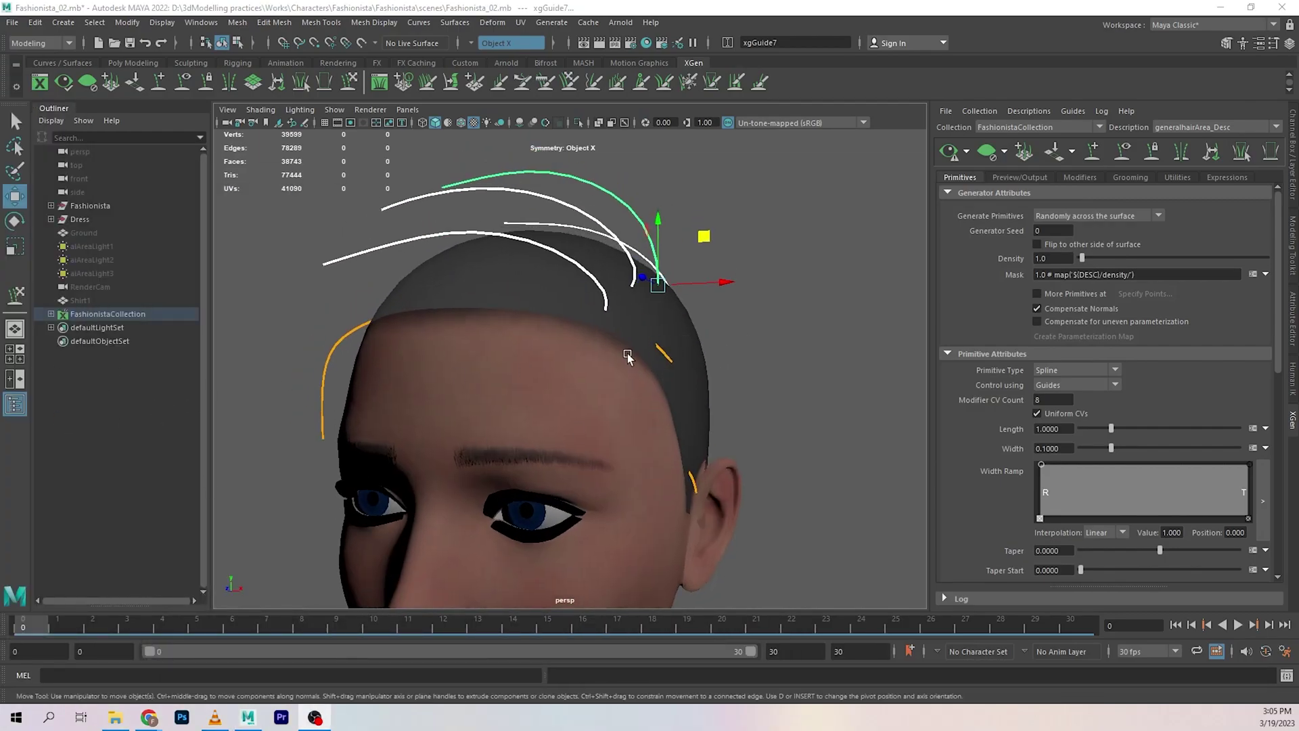
{"action": "left_click_drag", "start_coordinate": [627, 355], "coordinate": [712, 349], "text": "alt"}
{"action": "middle_click_drag", "start_coordinate": [763, 328], "coordinate": [771, 370], "text": "alt"}
{"action": "left_click_drag", "start_coordinate": [771, 371], "coordinate": [481, 247], "text": "alt"}
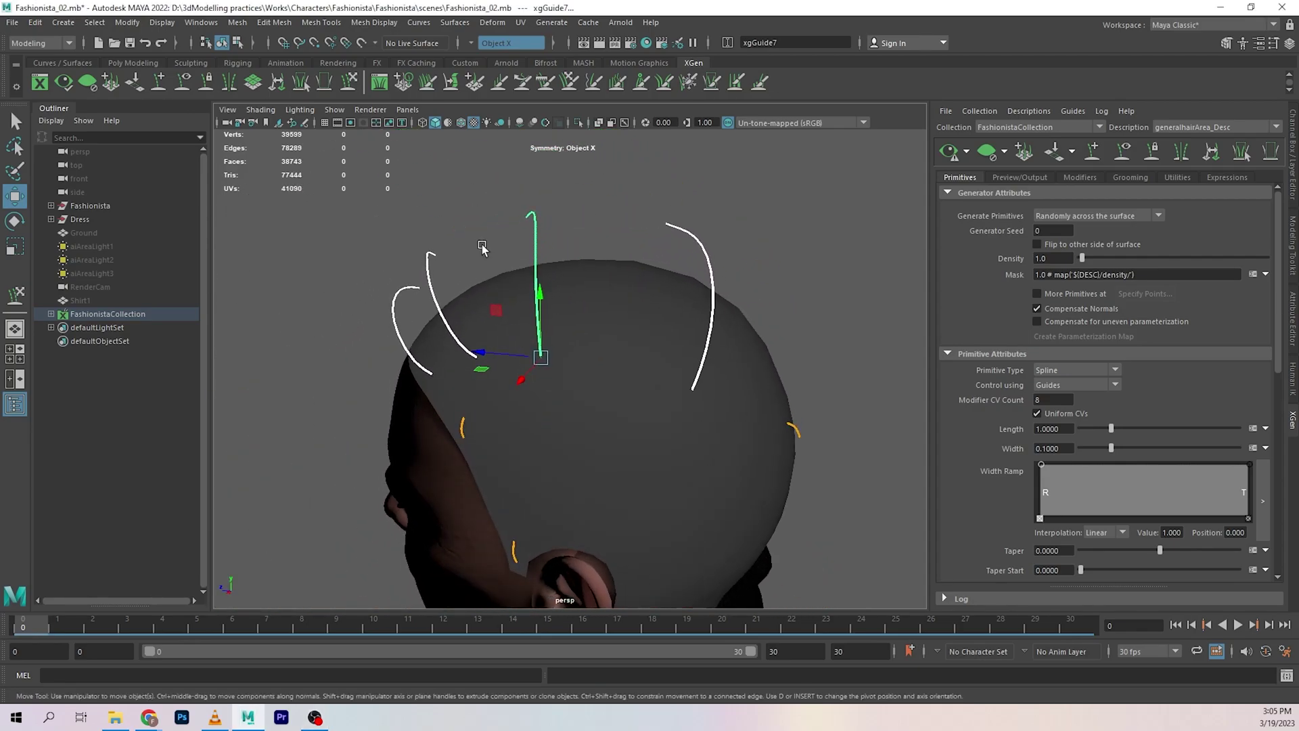
{"action": "left_click_drag", "start_coordinate": [779, 248], "coordinate": [804, 241], "text": "alt"}
{"action": "left_click", "coordinate": [1091, 153]}
{"action": "left_click_drag", "start_coordinate": [676, 292], "coordinate": [484, 404], "text": "alt"}
{"action": "left_click", "coordinate": [600, 374]}
{"action": "key", "text": "w"}
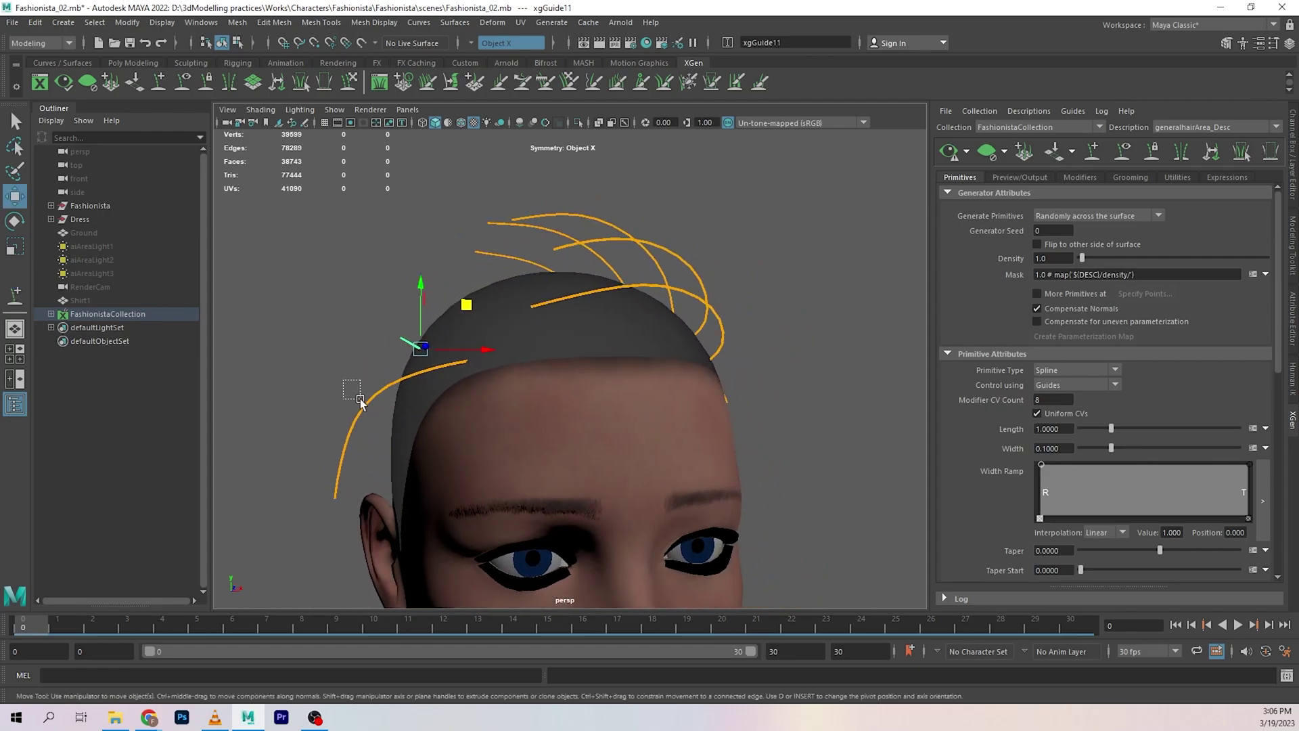
Copy the shape of the long guide on the character's right side and paste it onto the new guide beside it.
{"action": "left_click", "coordinate": [396, 384]}
{"action": "right_click_drag", "start_coordinate": [395, 379], "coordinate": [481, 380]}
{"action": "left_click_drag", "start_coordinate": [397, 336], "coordinate": [404, 344]}
{"action": "right_click_drag", "start_coordinate": [377, 251], "coordinate": [322, 254]}
{"action": "left_click_drag", "start_coordinate": [331, 323], "coordinate": [415, 325], "text": "alt"}
Select both long guides on the character's right side and scale them up together to lengthen them.
{"action": "left_click", "coordinate": [460, 385], "text": "shift"}
{"action": "left_click_drag", "start_coordinate": [419, 389], "coordinate": [387, 391], "text": "alt"}
{"action": "key", "text": "r"}
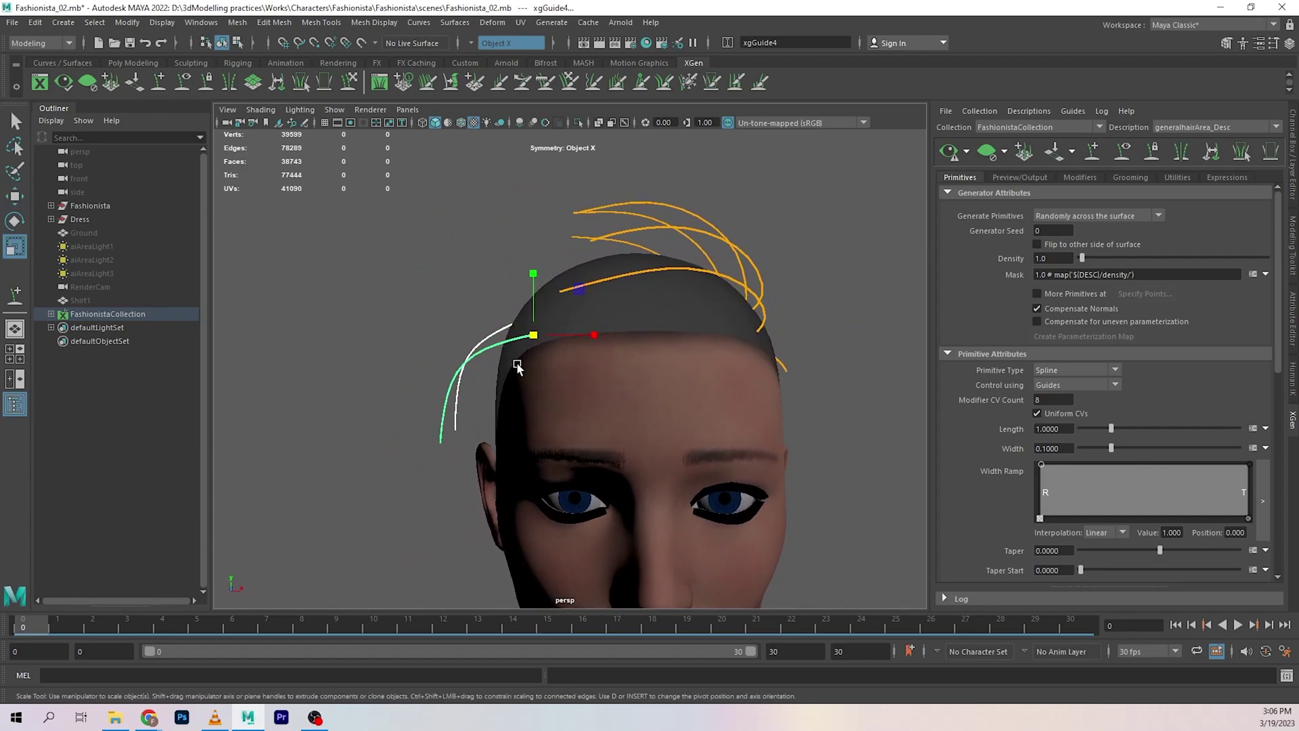
{"action": "left_click_drag", "start_coordinate": [533, 336], "coordinate": [486, 295]}
{"action": "mouse_move", "coordinate": [533, 490]}
{"action": "left_mouse_down", "text": "alt"}
{"action": "mouse_move", "coordinate": [478, 362]}
{"action": "mouse_move", "coordinate": [522, 435]}
{"action": "mouse_move", "coordinate": [497, 413]}
{"action": "mouse_move", "coordinate": [475, 418]}
{"action": "left_mouse_up", "text": "alt"}
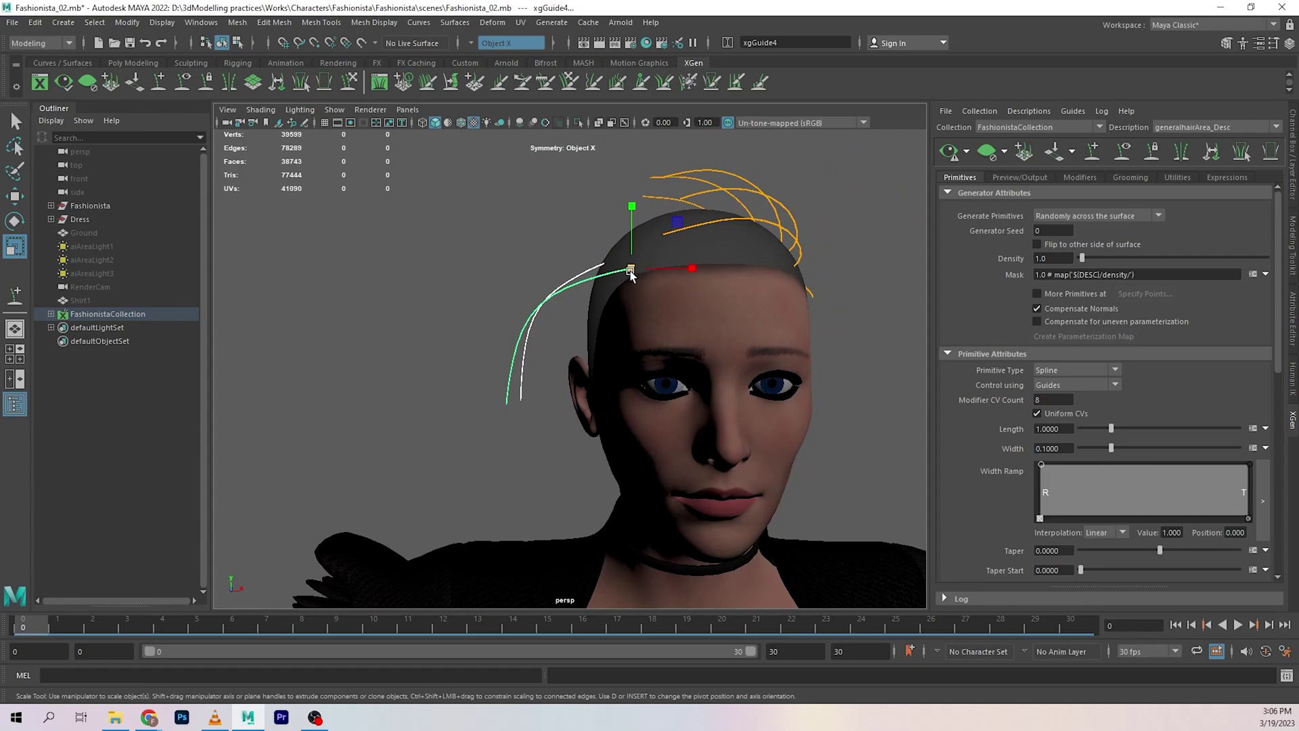
{"action": "left_click_drag", "start_coordinate": [634, 270], "coordinate": [699, 270]}
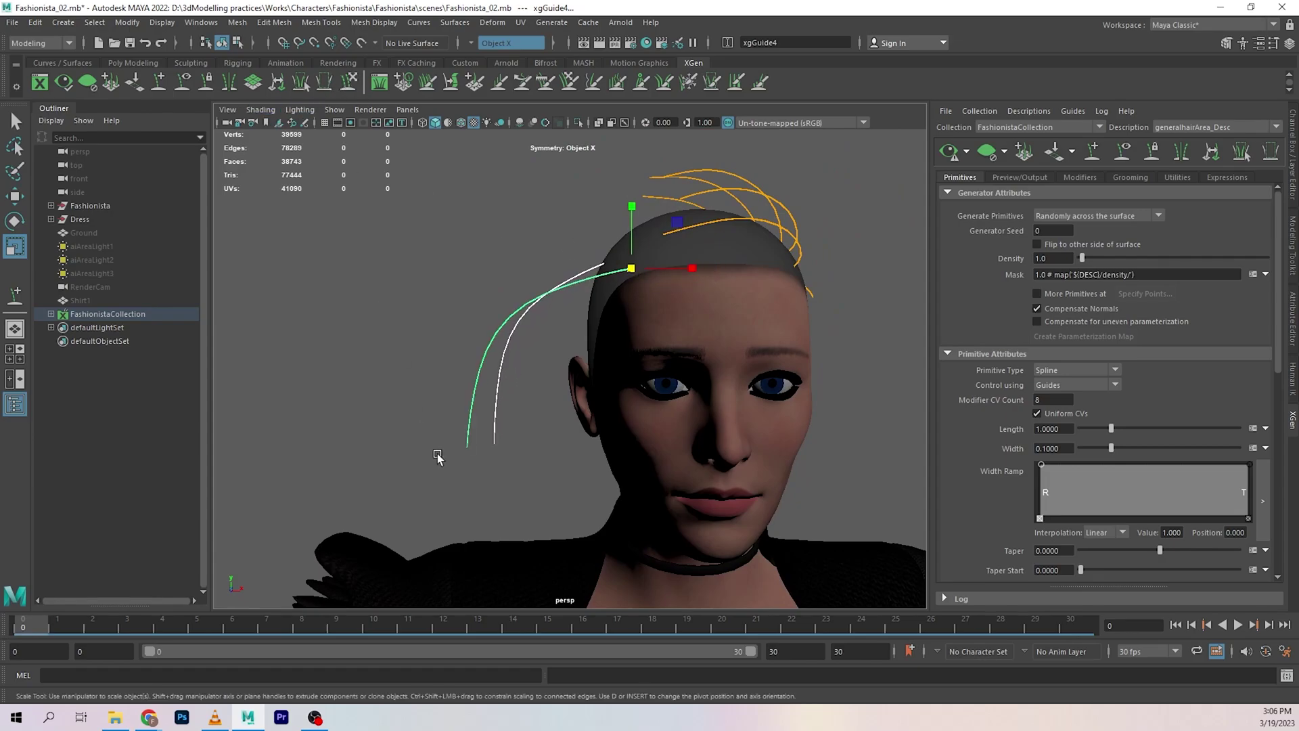
Sculpt the two long guides inward so they curve over the temple and hang down beside the ear.
{"action": "key", "text": "y"}
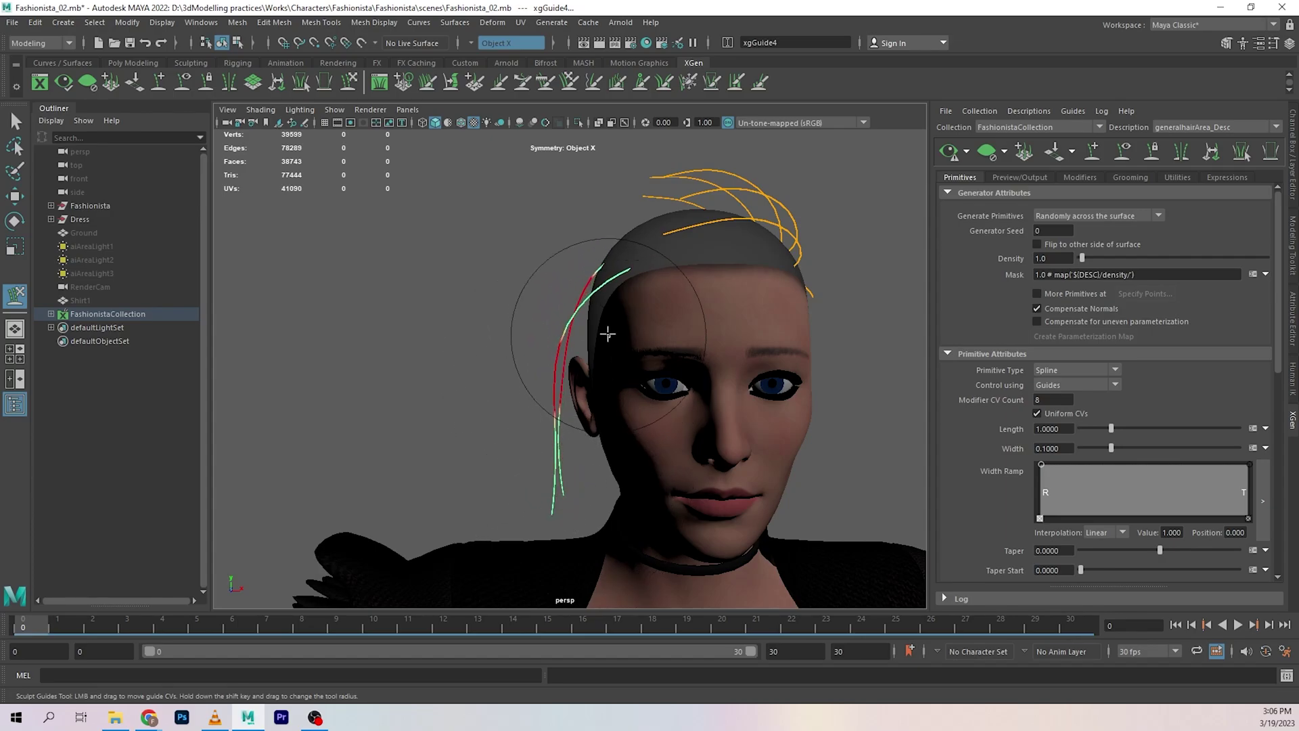
{"action": "left_click_drag", "start_coordinate": [627, 294], "coordinate": [600, 299]}
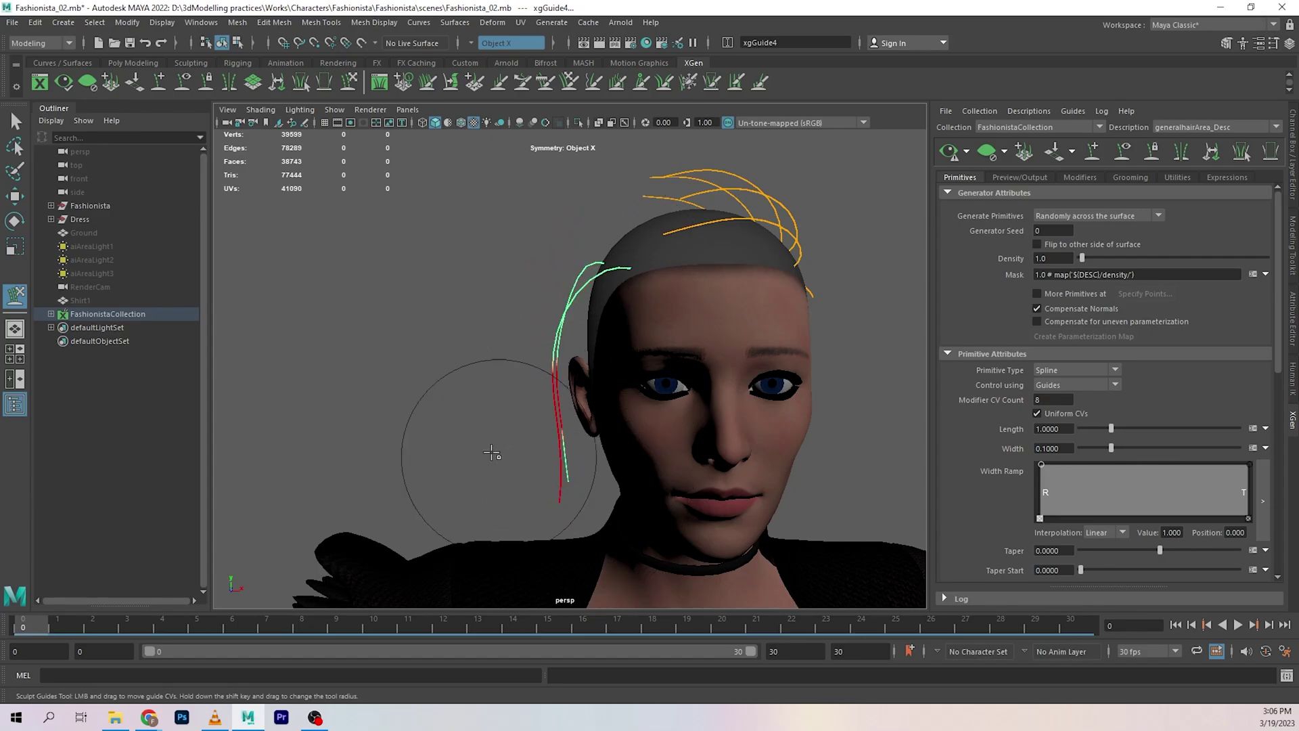
{"action": "left_click_drag", "start_coordinate": [492, 454], "coordinate": [573, 419], "text": "alt"}
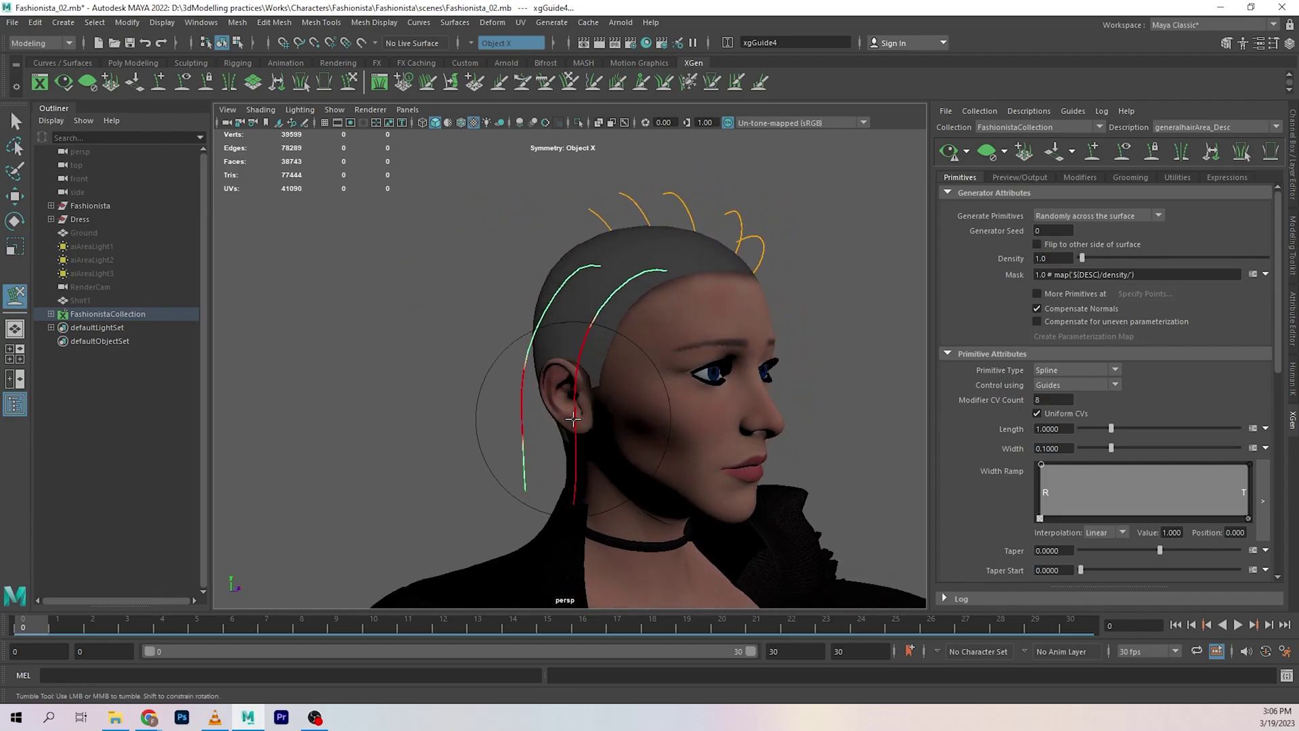
{"action": "right_click_drag", "start_coordinate": [573, 419], "coordinate": [568, 419], "text": "alt"}
{"action": "middle_click_drag", "start_coordinate": [568, 420], "coordinate": [535, 413], "text": "alt"}
{"action": "left_click_drag", "start_coordinate": [534, 413], "coordinate": [580, 467], "text": "alt"}
{"action": "right_click_drag", "start_coordinate": [580, 467], "coordinate": [635, 449], "text": "alt"}
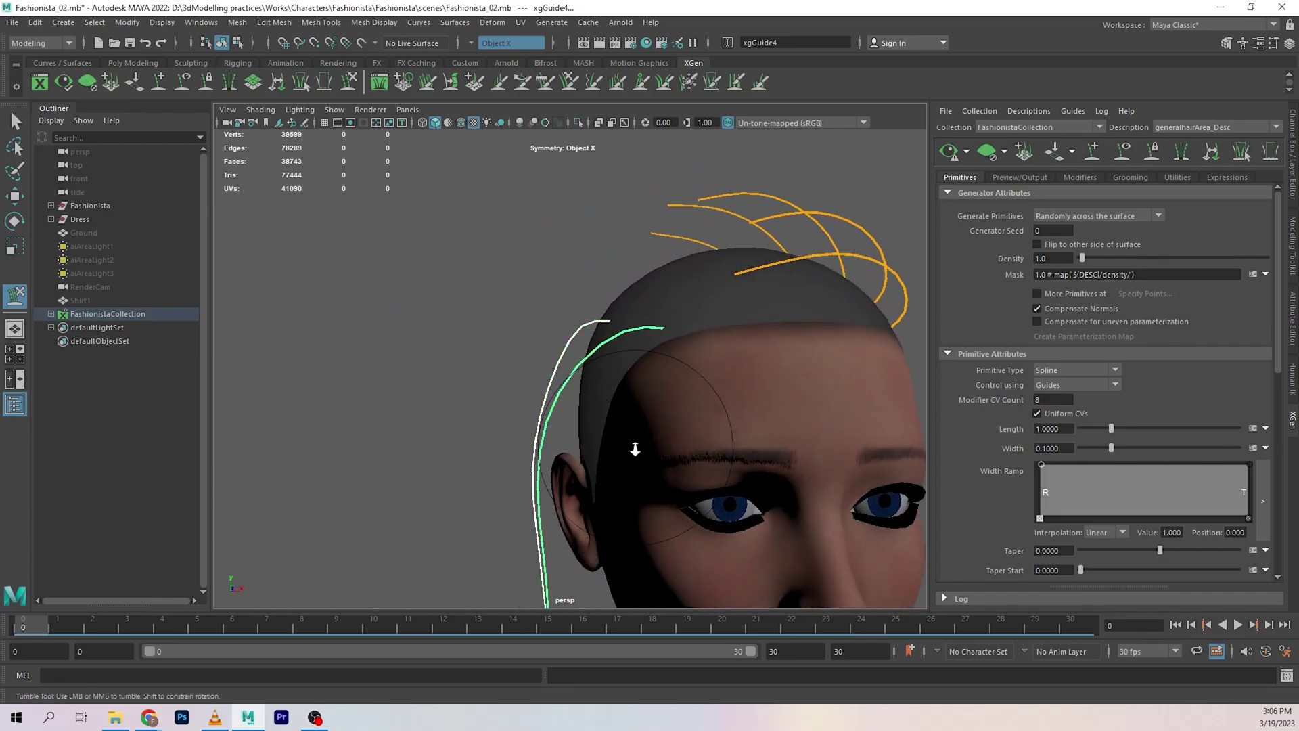
{"action": "left_click_drag", "start_coordinate": [635, 449], "coordinate": [413, 440], "text": "alt"}
{"action": "key", "text": "w"}
Add a guide on the back of the head, on the character's right of the existing short one, and sculpt it downward.
{"action": "right_click_drag", "start_coordinate": [876, 343], "coordinate": [711, 390], "text": "alt"}
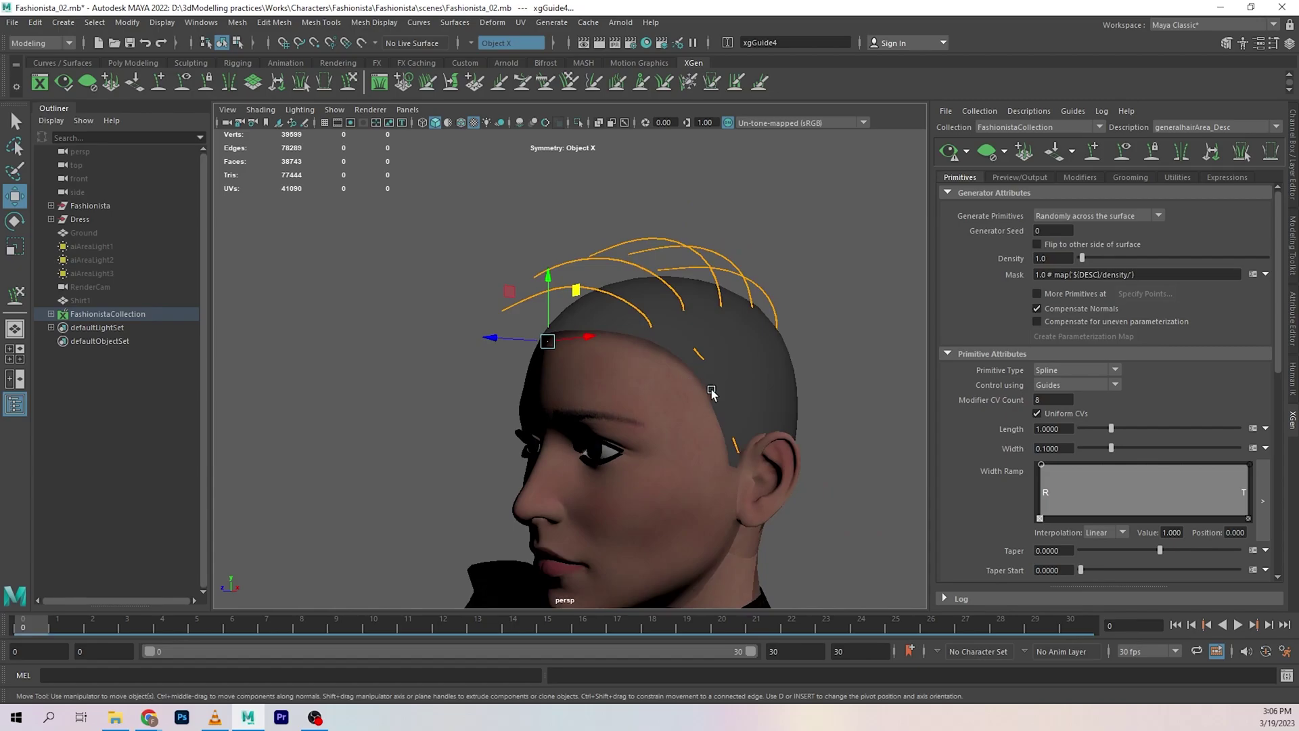
{"action": "left_click_drag", "start_coordinate": [711, 392], "coordinate": [633, 352], "text": "alt"}
{"action": "left_click_drag", "start_coordinate": [485, 334], "coordinate": [464, 326], "text": "alt"}
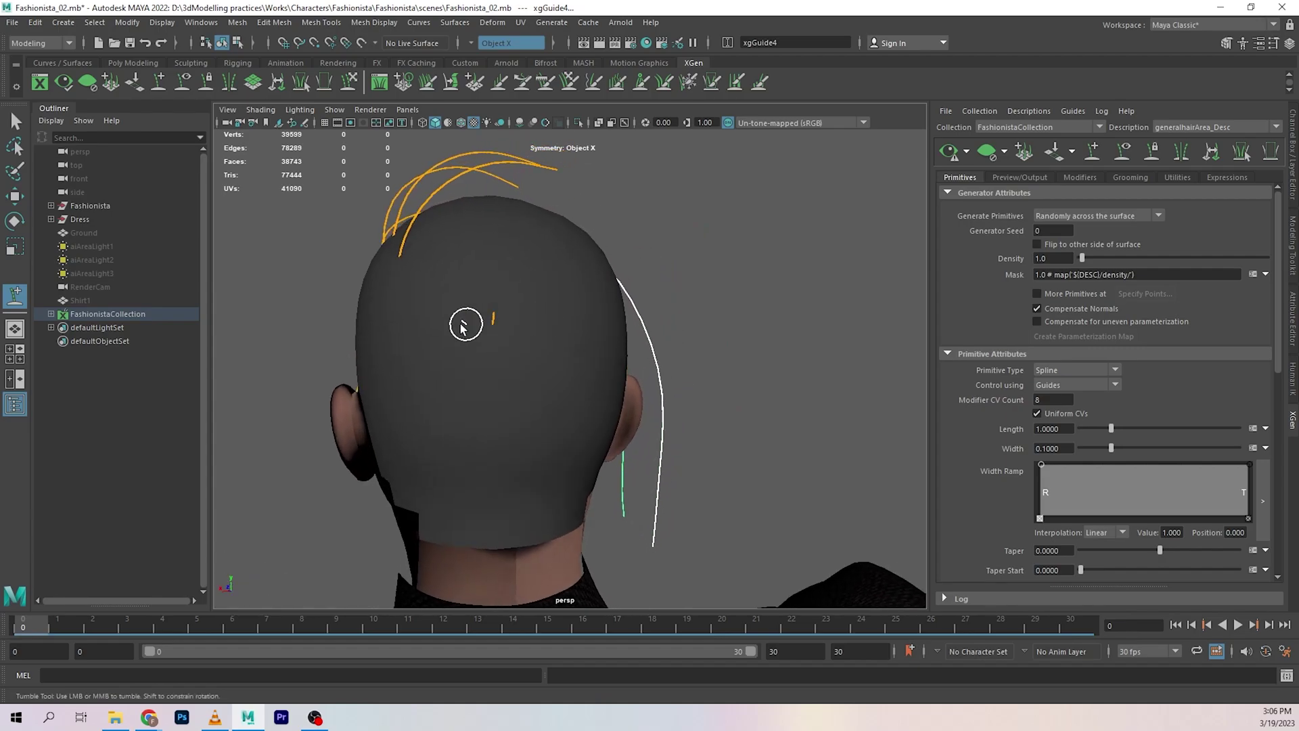
{"action": "left_click_drag", "start_coordinate": [570, 340], "coordinate": [542, 355], "text": "alt"}
{"action": "left_click", "coordinate": [515, 330]}
{"action": "left_click", "coordinate": [340, 81]}
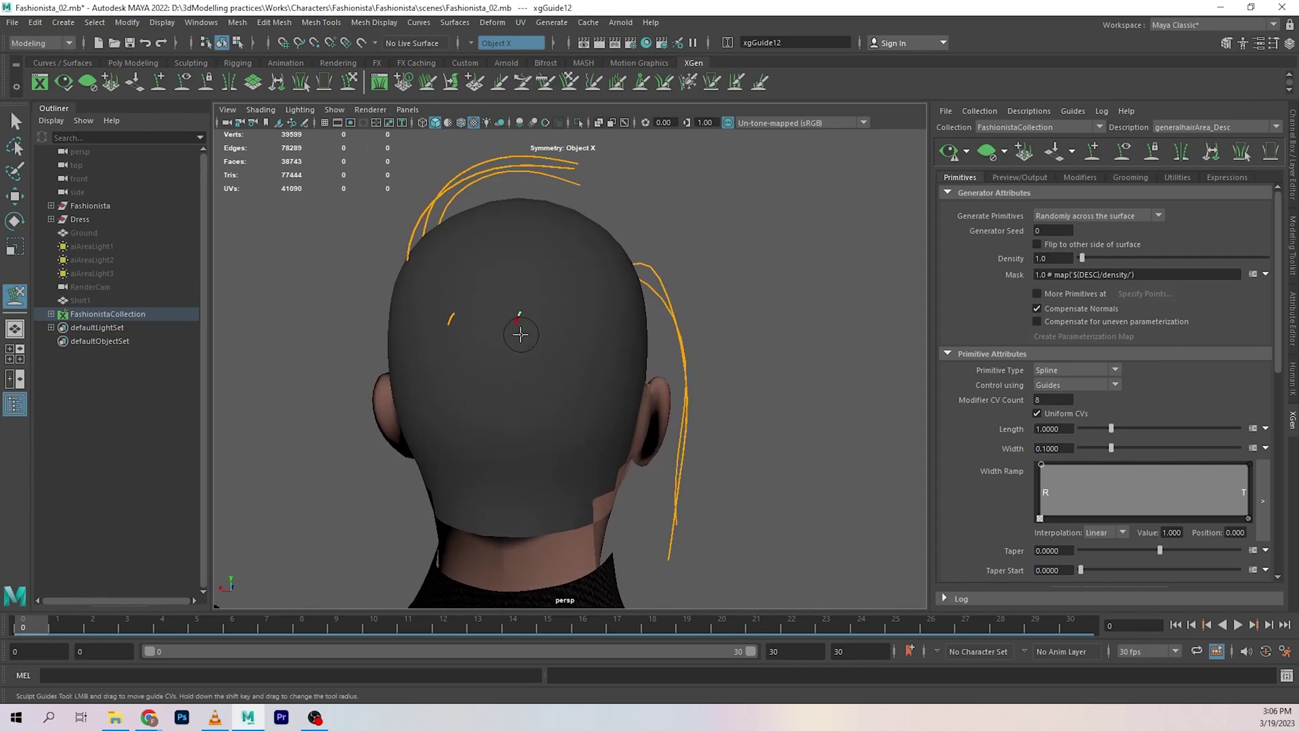
{"action": "left_click_drag", "start_coordinate": [530, 353], "coordinate": [862, 337], "text": "alt"}
{"action": "key", "text": "w"}
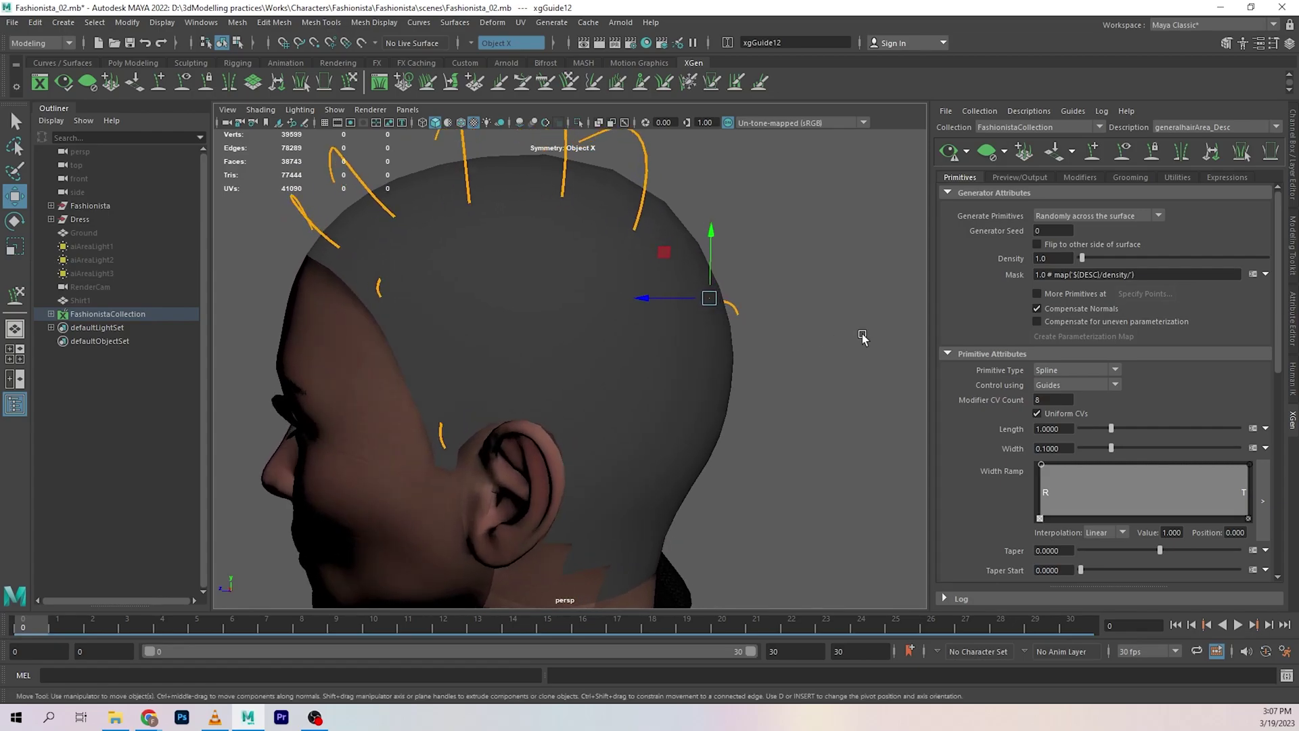
Add a guide on the left side of the head above the front of the ear and rotate it to point downward.
{"action": "left_click", "coordinate": [1091, 150]}
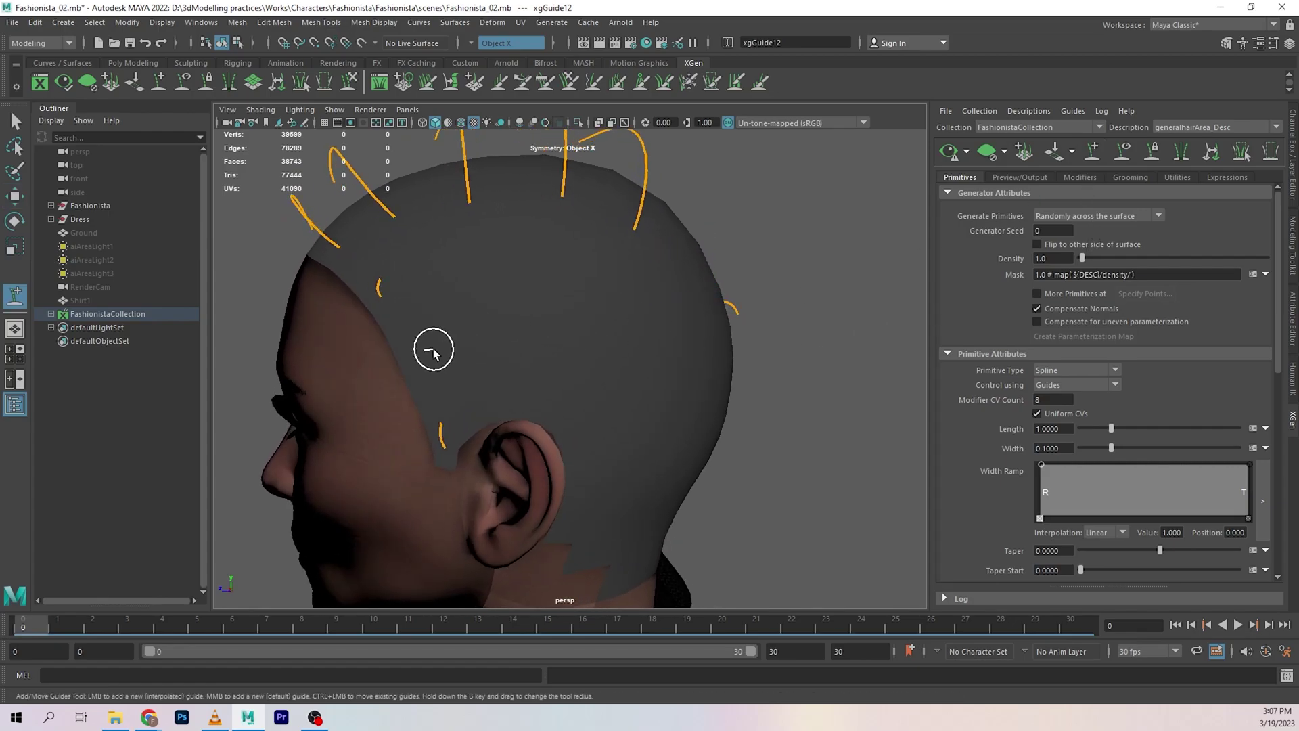
{"action": "left_click_drag", "start_coordinate": [551, 398], "coordinate": [631, 391], "text": "alt"}
{"action": "left_click", "coordinate": [634, 389]}
{"action": "key", "text": "w"}
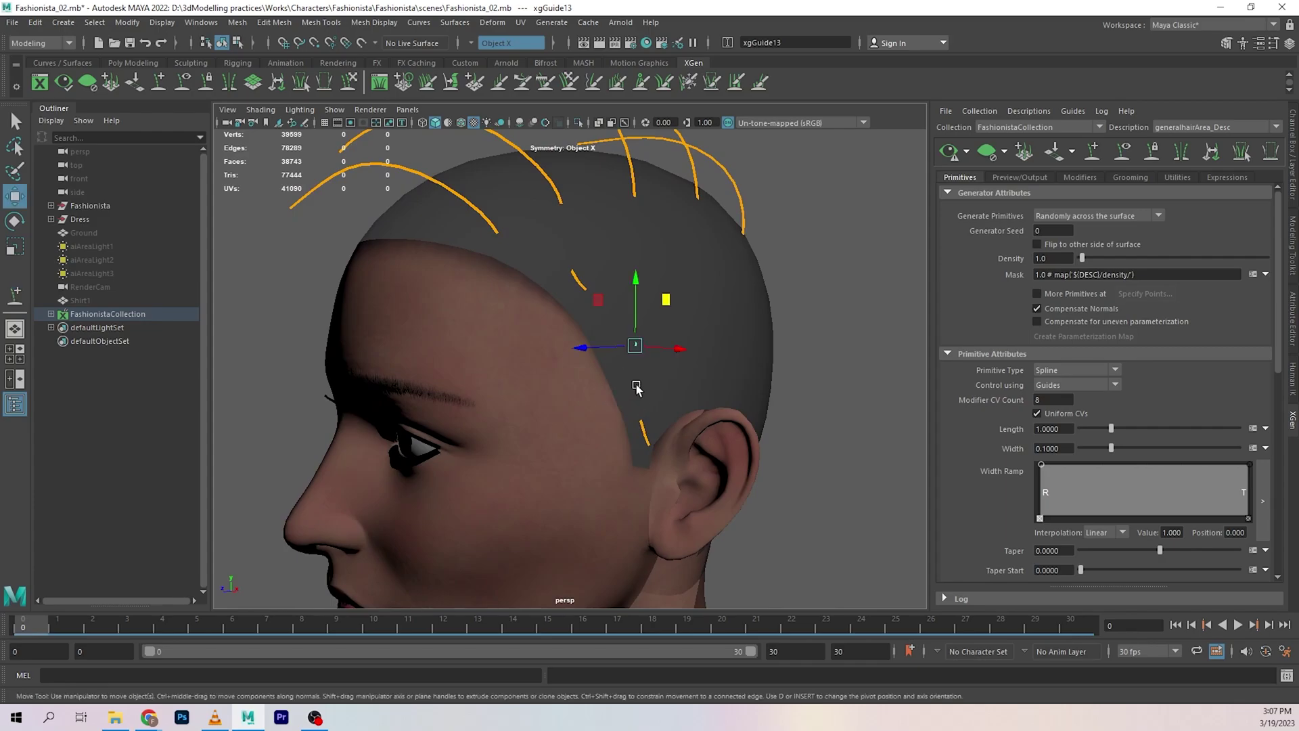
{"action": "key", "text": "e"}
{"action": "left_click_drag", "start_coordinate": [673, 316], "coordinate": [668, 394]}
{"action": "key", "text": "w"}
{"action": "left_click_drag", "start_coordinate": [782, 396], "coordinate": [644, 416], "text": "alt"}
{"action": "scroll", "coordinate": [577, 363], "scroll_direction": "up", "scroll_amount": 3}
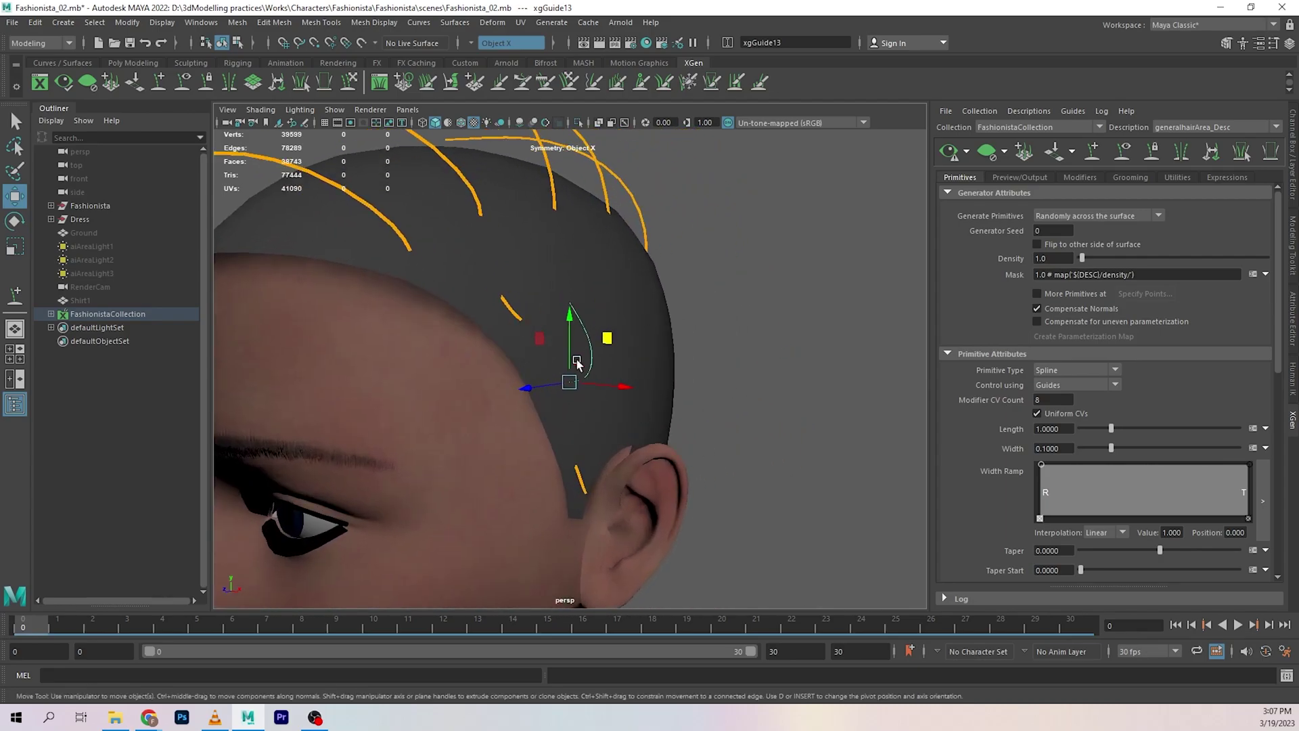
Copy the short left hairline guide's shape and paste it onto the new guide above the ear.
{"action": "left_click_drag", "start_coordinate": [593, 372], "coordinate": [678, 376], "text": "alt"}
{"action": "left_click", "coordinate": [506, 303]}
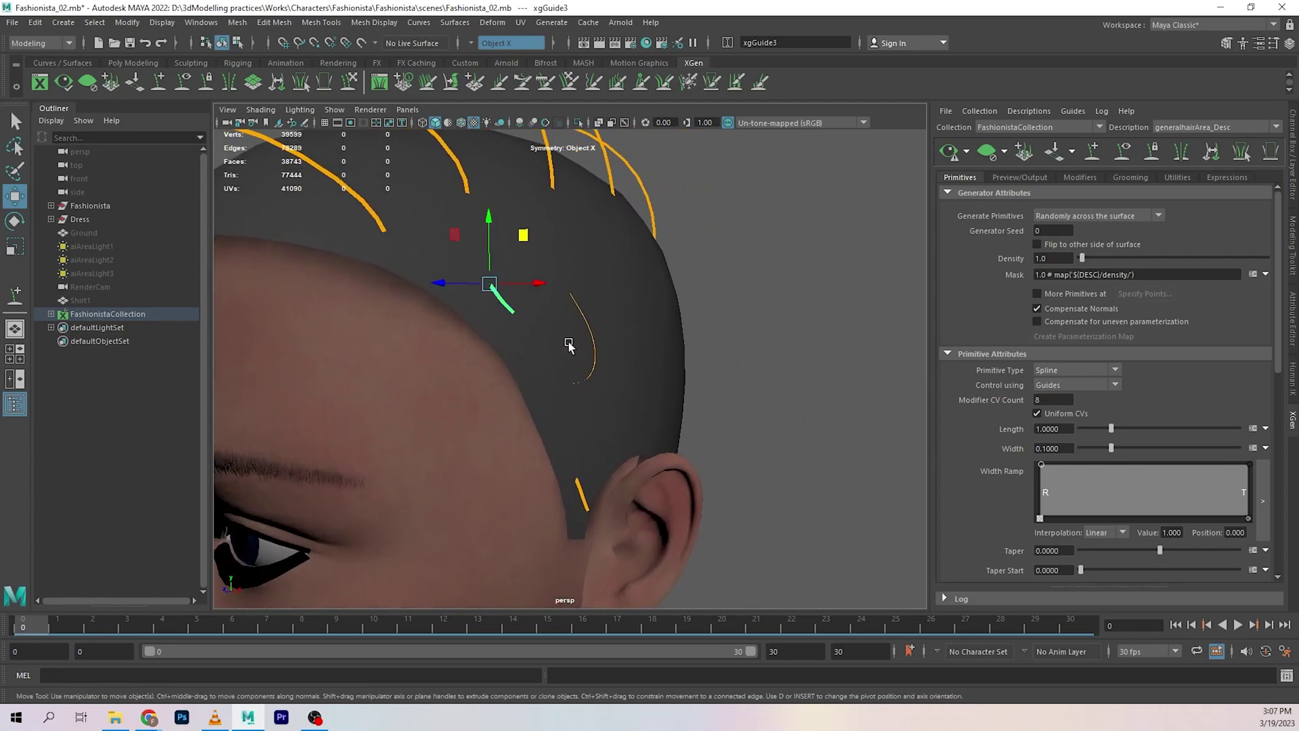
{"action": "right_click_drag", "start_coordinate": [818, 292], "coordinate": [749, 310]}
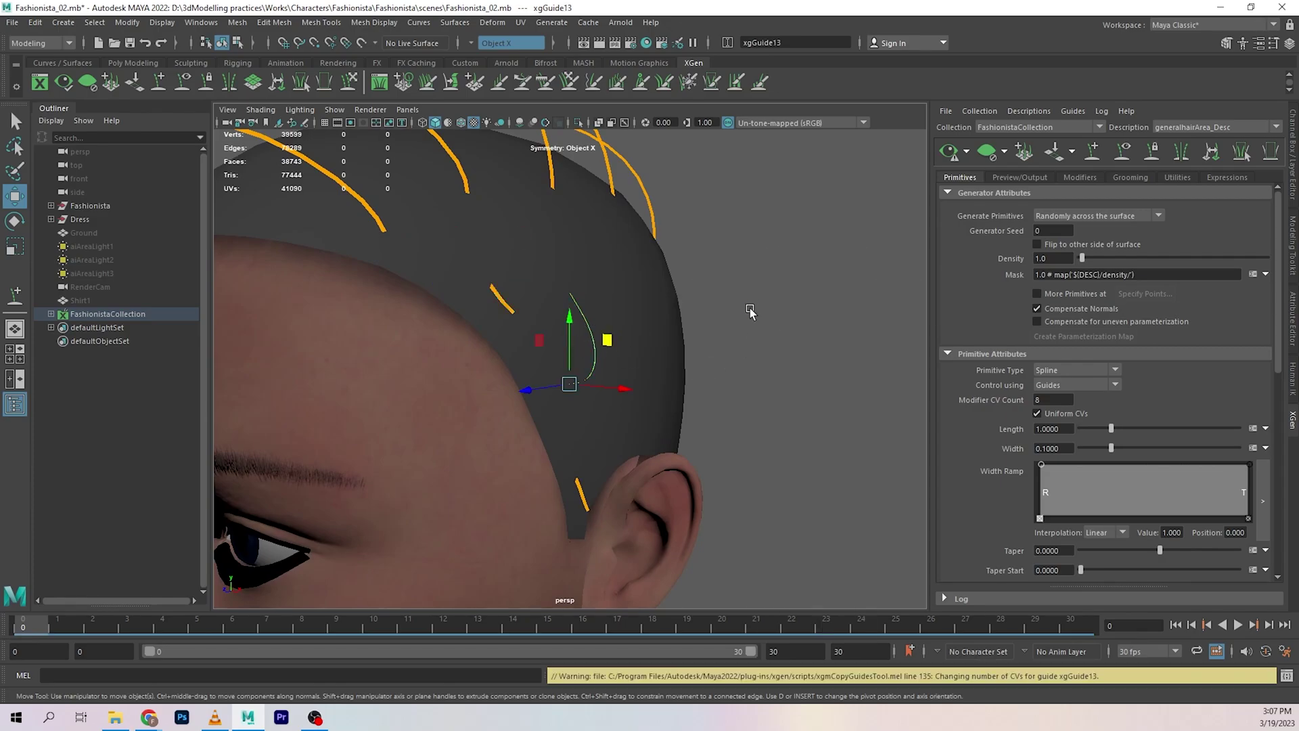
{"action": "left_click_drag", "start_coordinate": [614, 400], "coordinate": [455, 380], "text": "alt"}
Adjust the pasted guide above the left ear with Rotate and Sculpt Guides so it runs down along the scalp.
{"action": "key", "text": "e"}
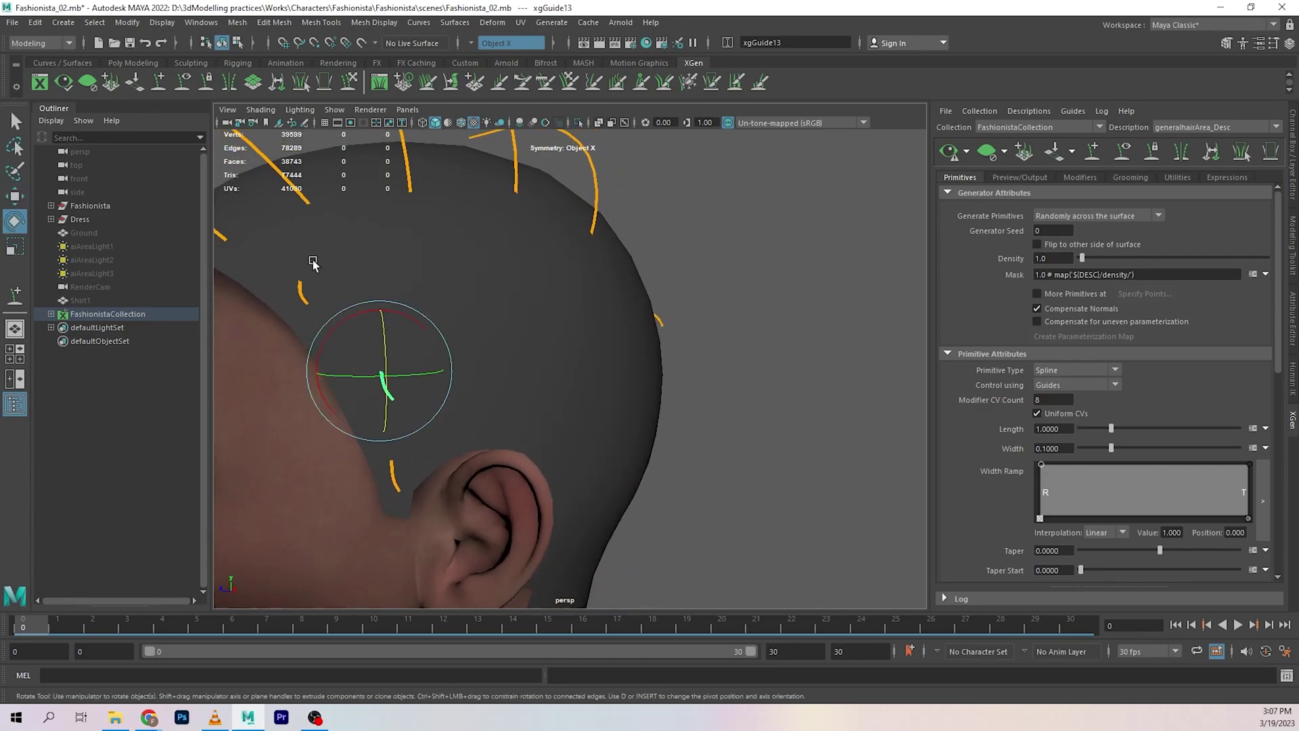
{"action": "key", "text": "w"}
{"action": "left_click", "coordinate": [348, 82]}
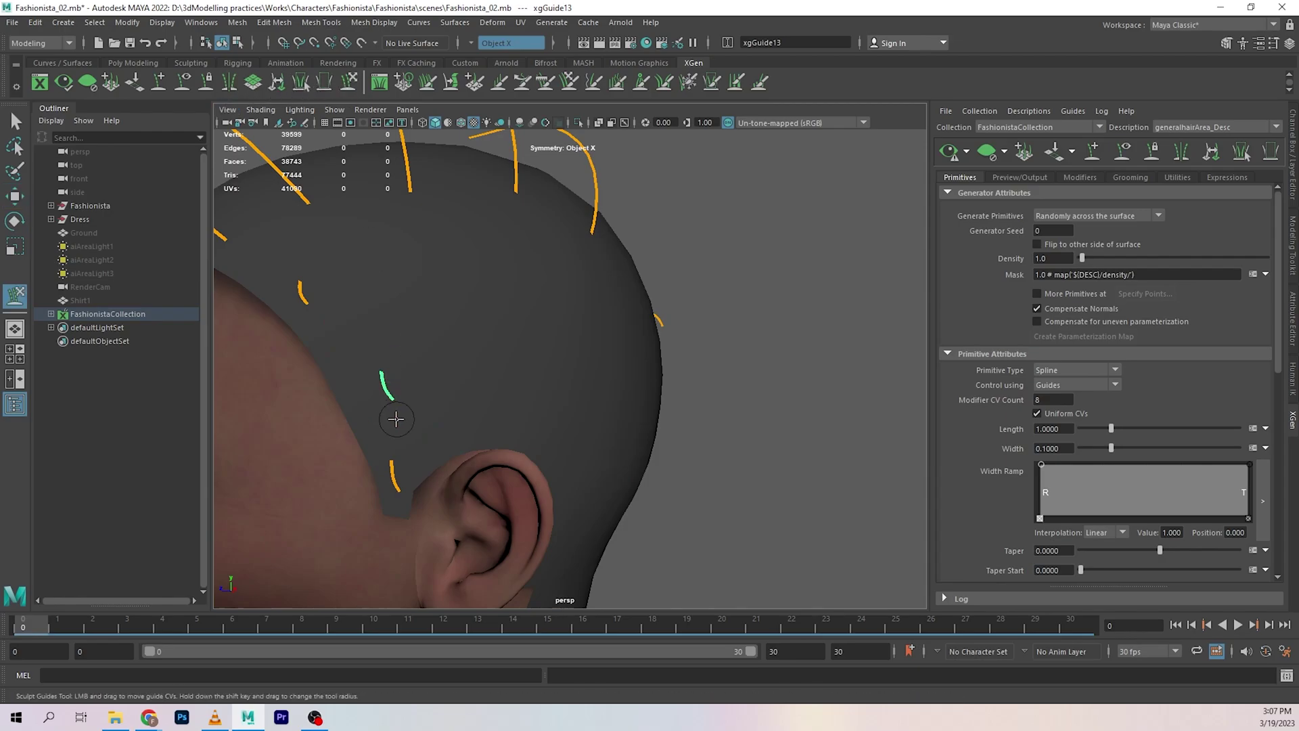
{"action": "left_click_drag", "start_coordinate": [409, 404], "coordinate": [483, 350], "text": "alt"}
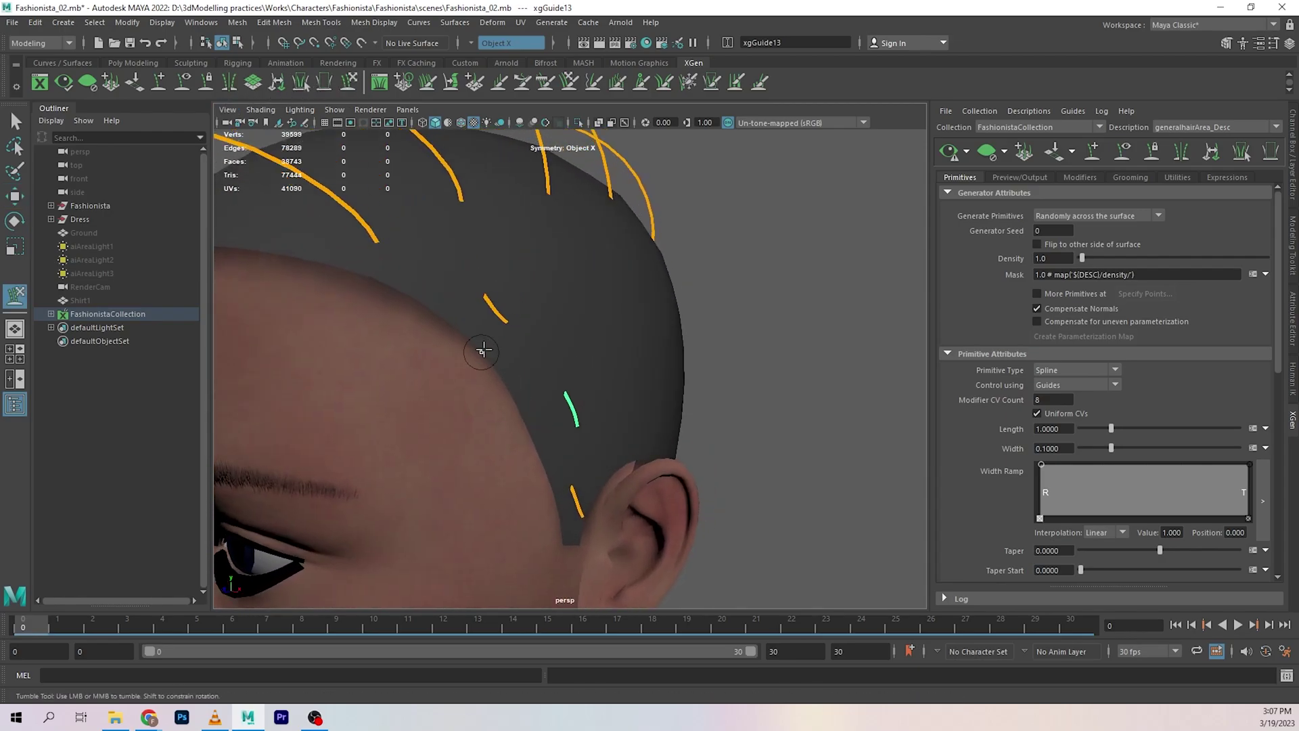
{"action": "left_click_drag", "start_coordinate": [586, 381], "coordinate": [585, 348], "text": "alt"}
{"action": "key", "text": "w"}
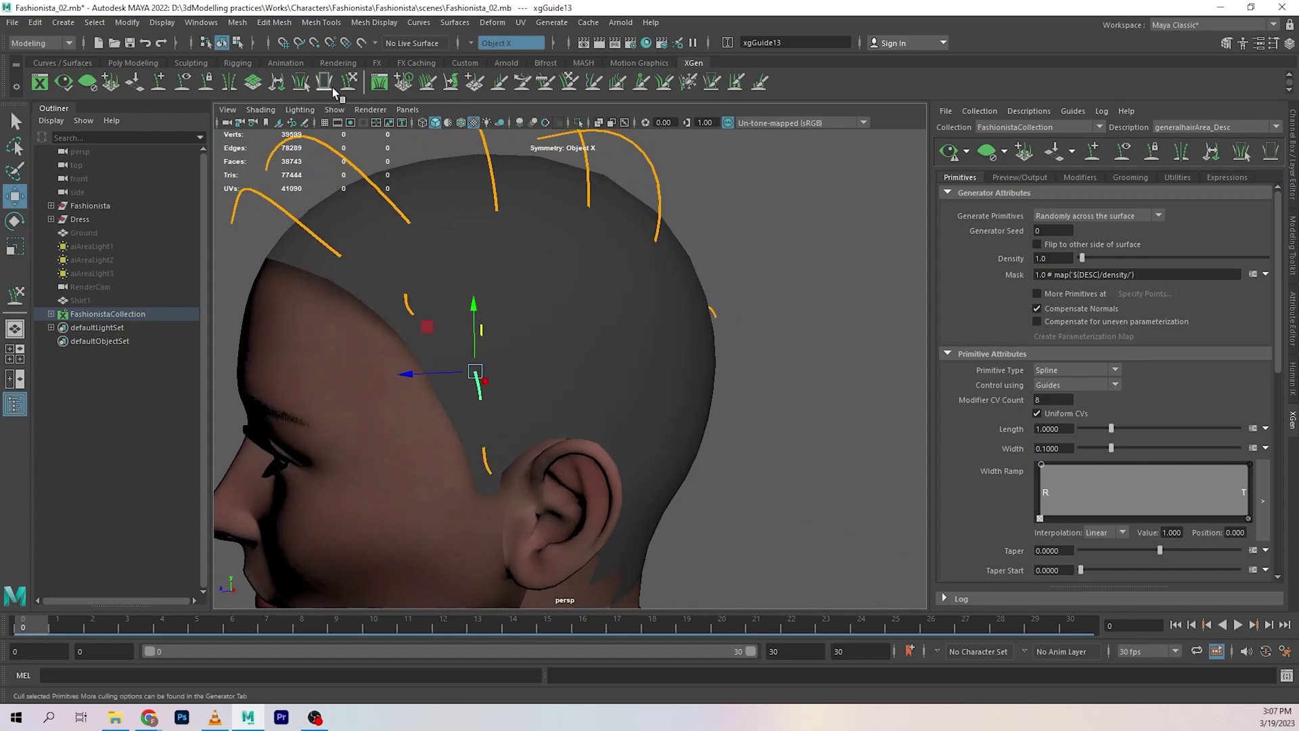
Add a guide on the left side of the head, above and behind the short hairline guide.
{"action": "left_click", "coordinate": [1085, 157]}
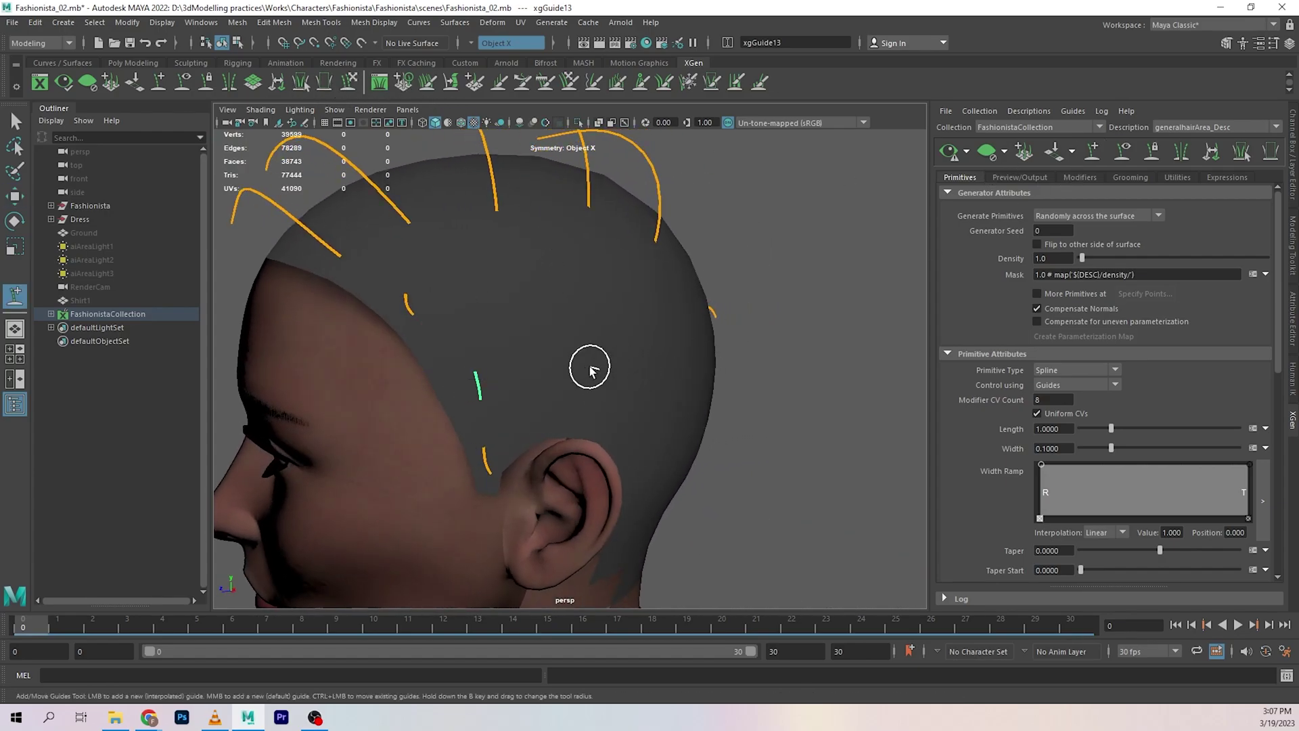
{"action": "mouse_move", "coordinate": [589, 366]}
{"action": "left_mouse_down", "text": "alt"}
{"action": "mouse_move", "coordinate": [607, 349]}
{"action": "mouse_move", "coordinate": [632, 371]}
{"action": "mouse_move", "coordinate": [520, 324]}
{"action": "left_mouse_up", "text": "alt"}
{"action": "left_click", "coordinate": [514, 301]}
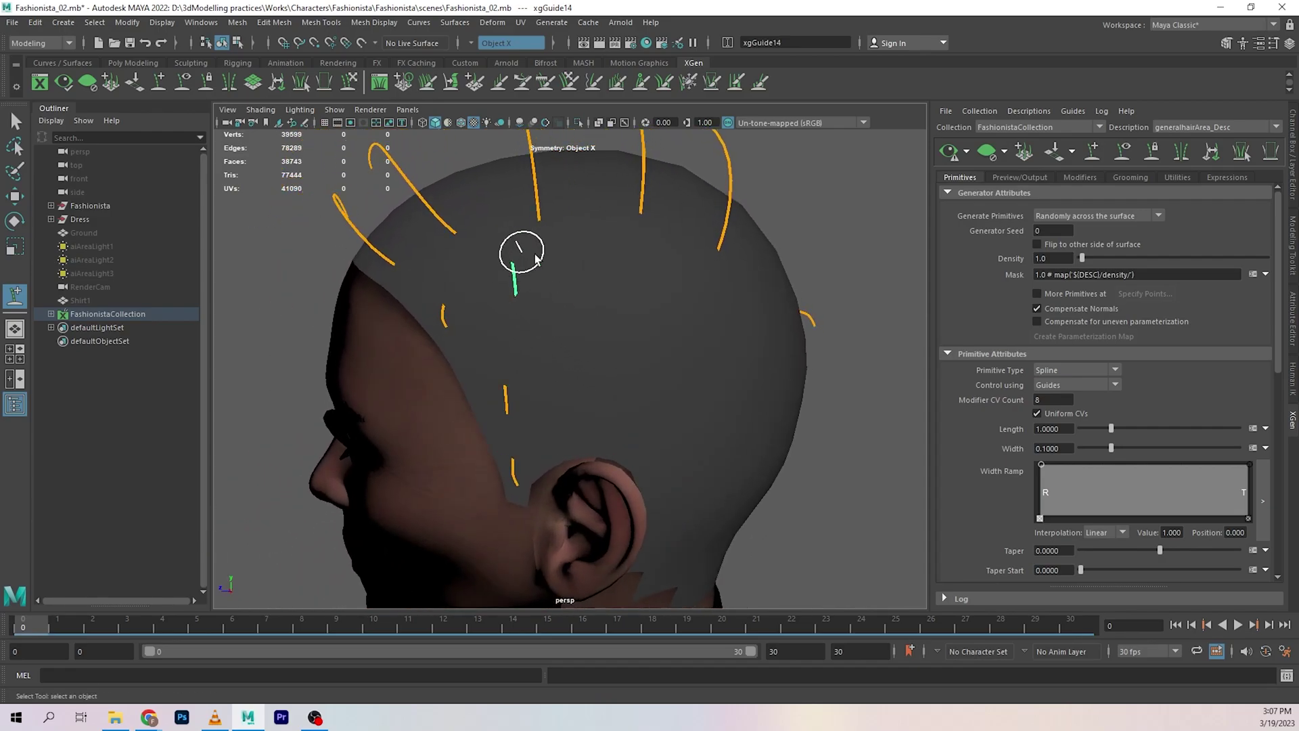
{"action": "left_click_drag", "start_coordinate": [534, 258], "coordinate": [568, 274], "text": "alt"}
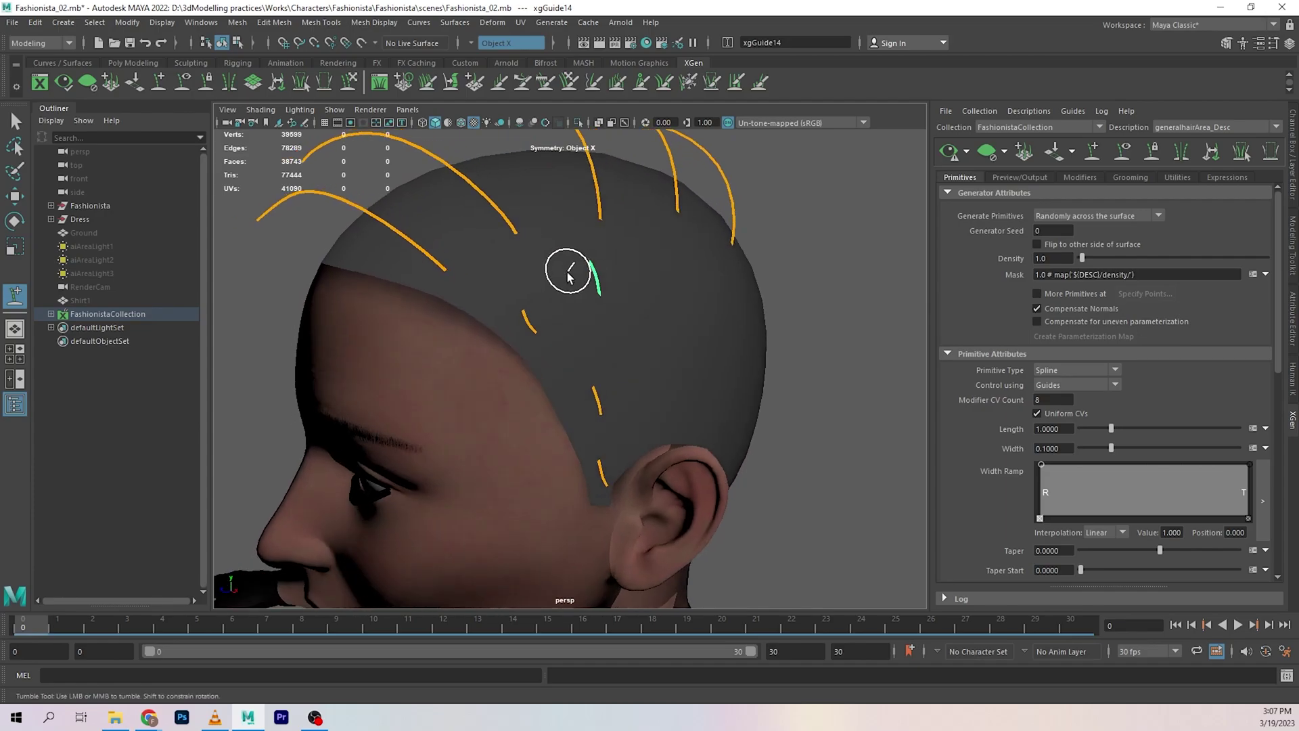
Copy the short hairline guide's shape and paste it onto the new guide behind and above it.
{"action": "key", "text": "w"}
{"action": "left_click", "coordinate": [528, 338]}
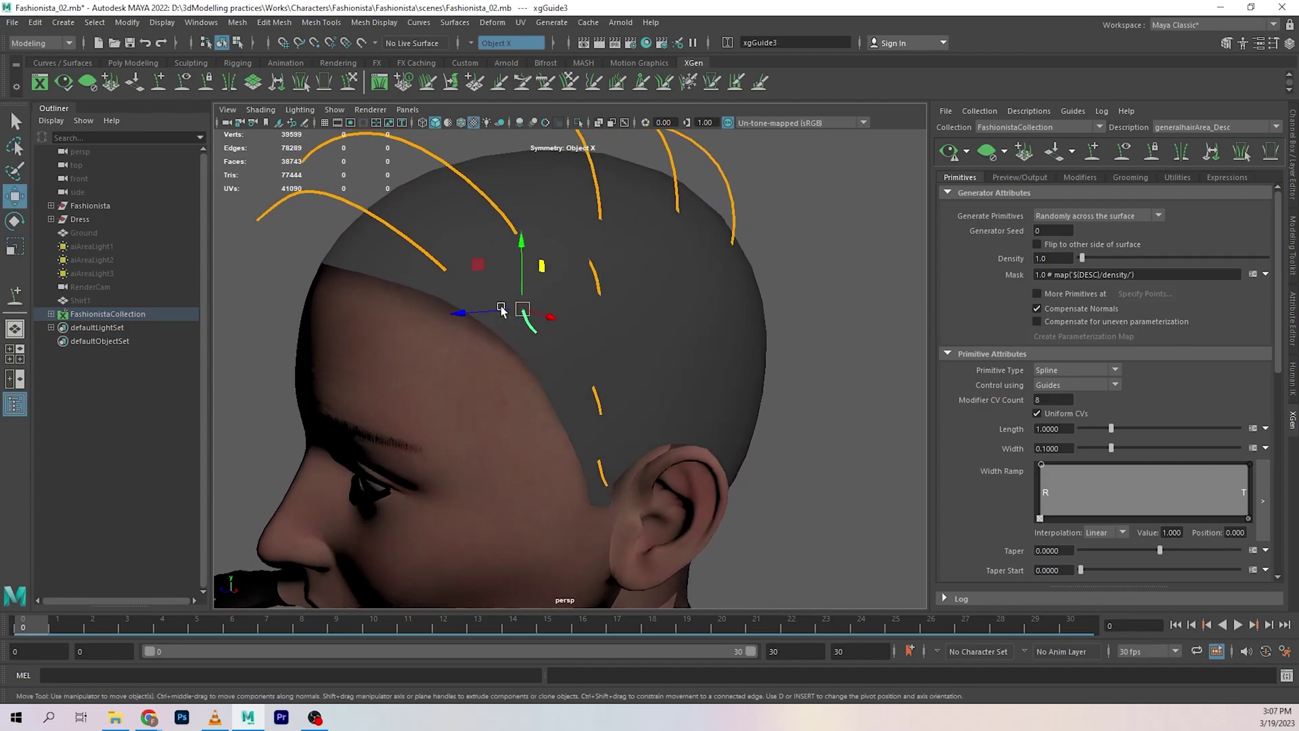
{"action": "scroll", "coordinate": [606, 363], "scroll_direction": "up", "scroll_amount": 5}
{"action": "left_click_drag", "start_coordinate": [593, 273], "coordinate": [595, 348], "text": "alt"}
{"action": "scroll", "coordinate": [620, 374], "scroll_direction": "down", "scroll_amount": 4}
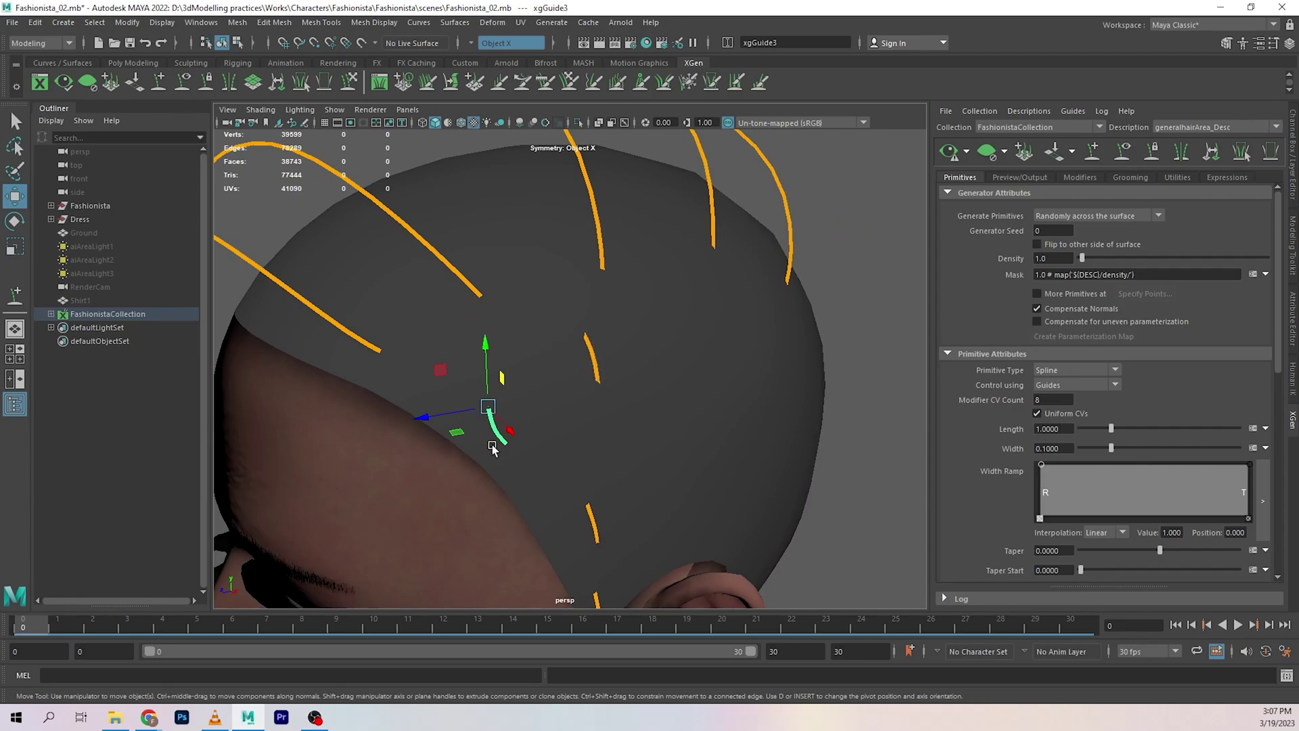
{"action": "right_click_drag", "start_coordinate": [868, 316], "coordinate": [805, 291]}
{"action": "left_click", "coordinate": [590, 372]}
Rotate the newly pasted upper left guide so it points down along the side of the head.
{"action": "left_click_drag", "start_coordinate": [747, 397], "coordinate": [571, 327], "text": "alt"}
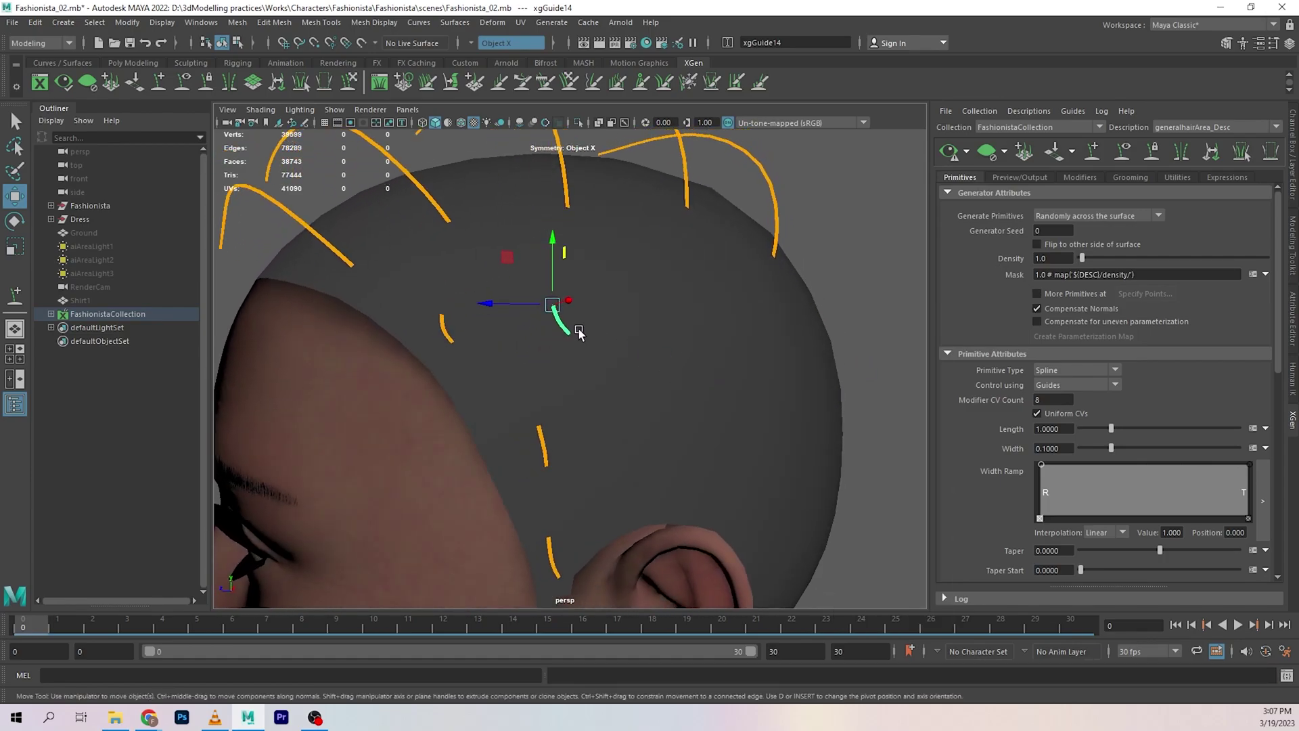
{"action": "key", "text": "e"}
{"action": "left_click_drag", "start_coordinate": [552, 234], "coordinate": [602, 237]}
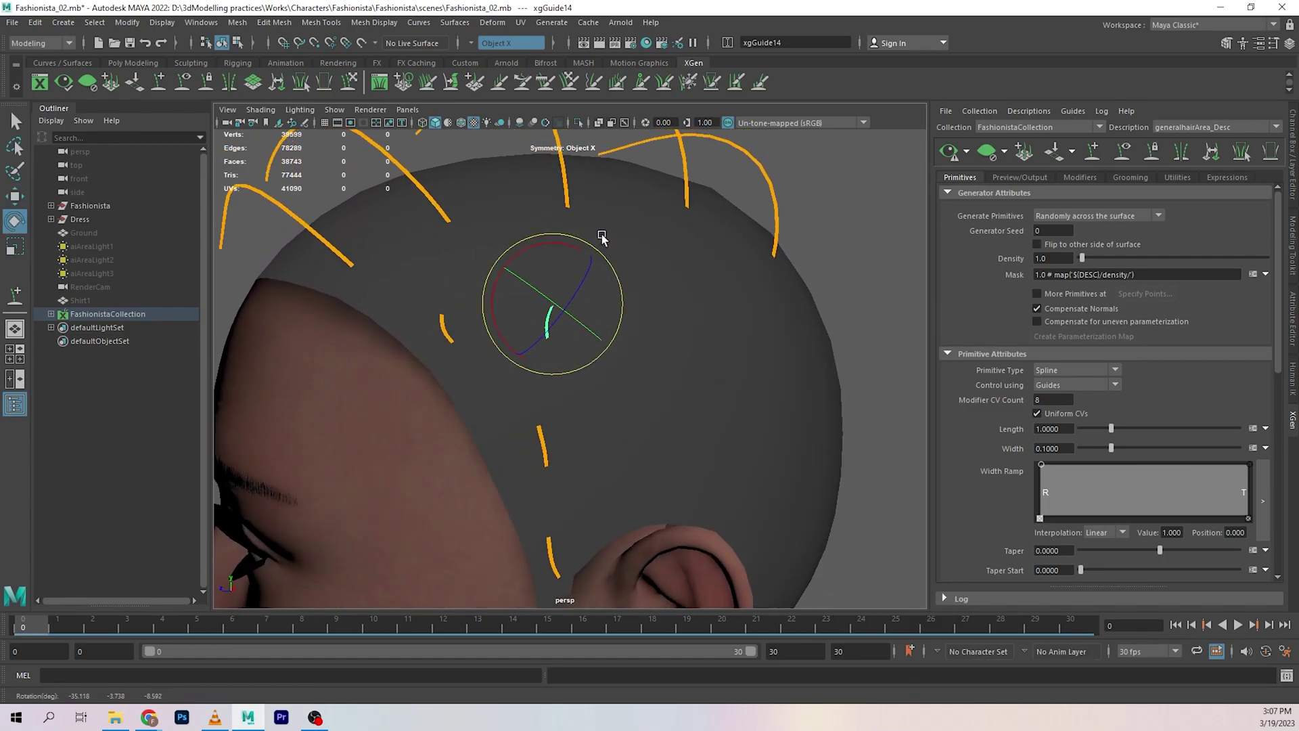
{"action": "left_click_drag", "start_coordinate": [571, 384], "coordinate": [482, 387], "text": "alt"}
{"action": "key", "text": "w"}
{"action": "key", "text": "e"}
{"action": "key", "text": "w"}
{"action": "left_click_drag", "start_coordinate": [574, 293], "coordinate": [615, 313], "text": "alt"}
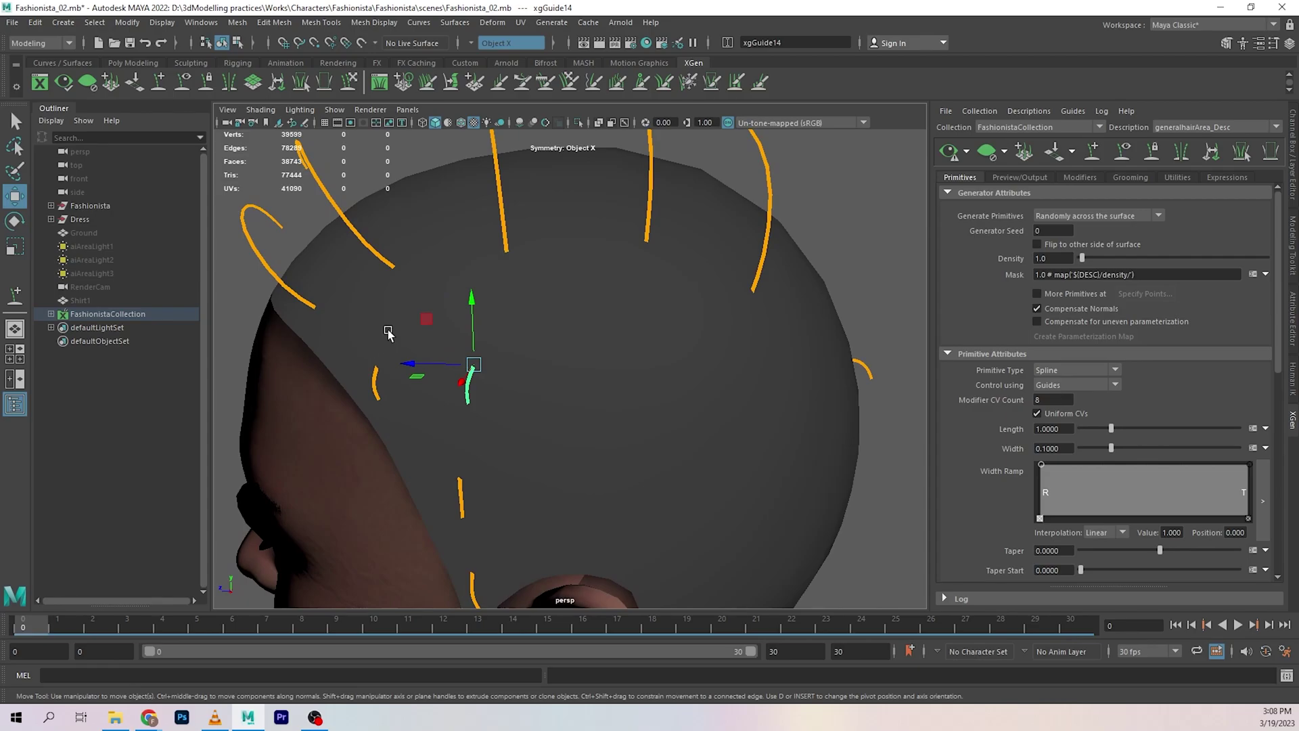
Add another guide on the left side of the head, behind the one just rotated.
{"action": "left_click_drag", "start_coordinate": [698, 348], "coordinate": [289, 315], "text": "alt"}
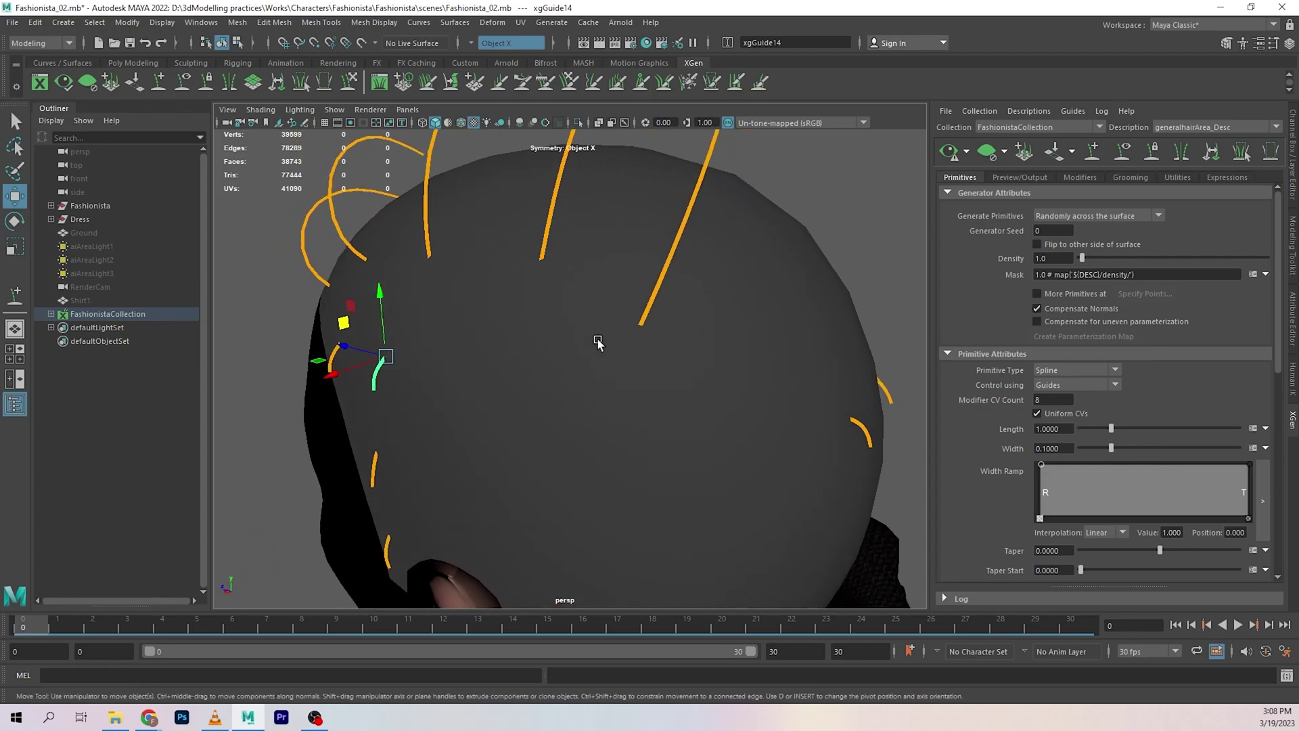
{"action": "mouse_move", "coordinate": [617, 358]}
{"action": "left_mouse_down", "text": "alt"}
{"action": "mouse_move", "coordinate": [652, 354]}
{"action": "mouse_move", "coordinate": [636, 342]}
{"action": "left_mouse_up", "text": "alt"}
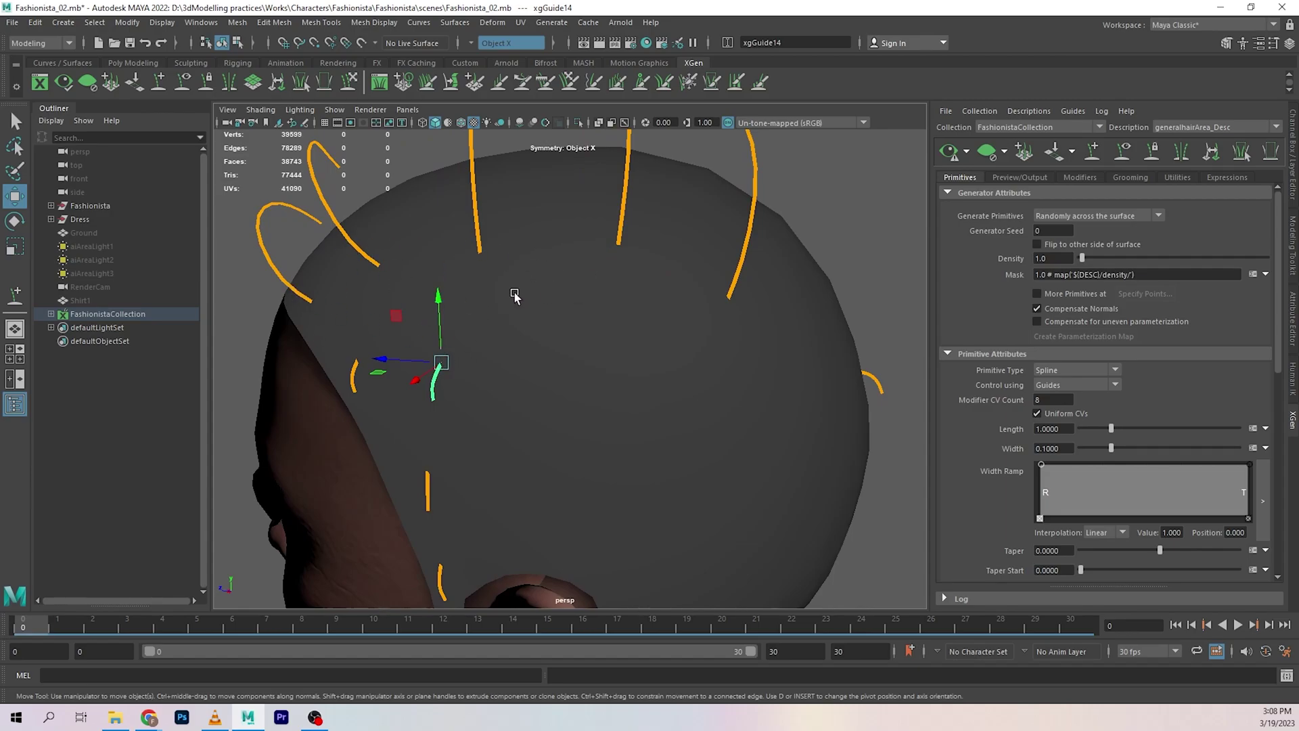
{"action": "left_click_drag", "start_coordinate": [514, 295], "coordinate": [493, 222], "text": "alt"}
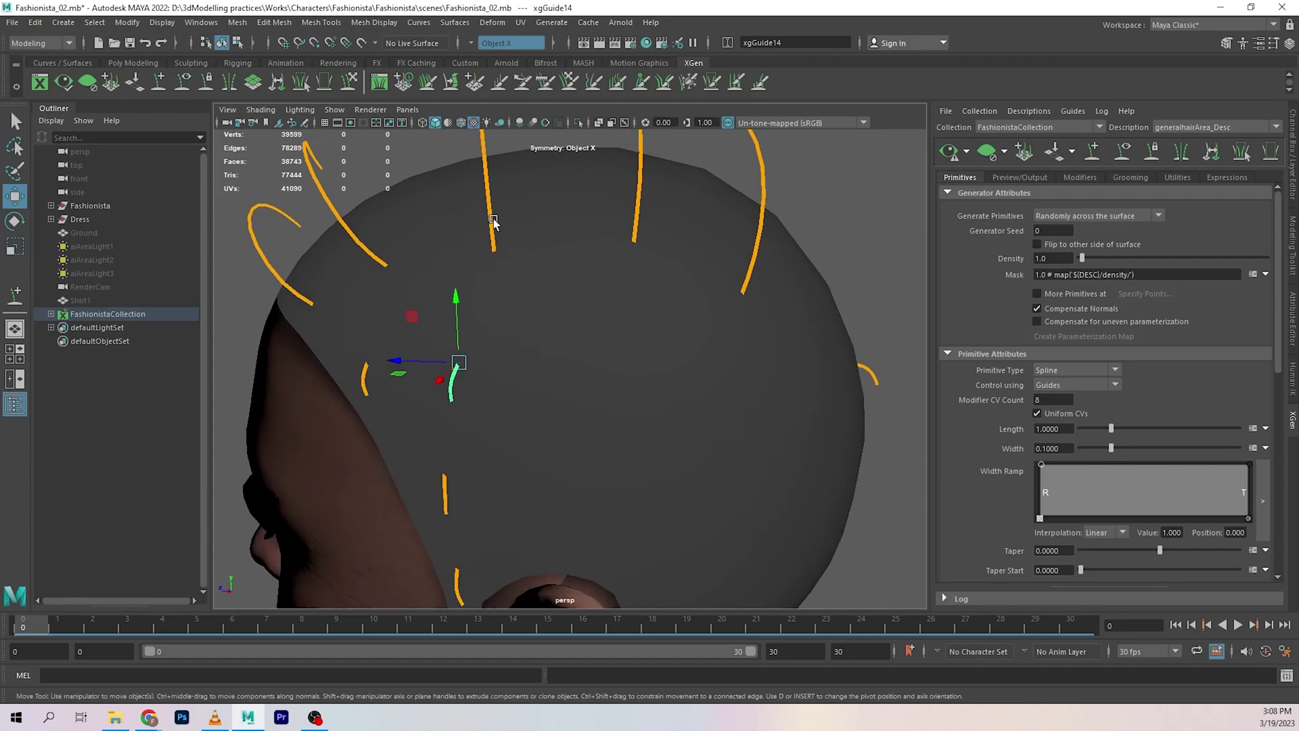
{"action": "left_click", "coordinate": [1091, 150]}
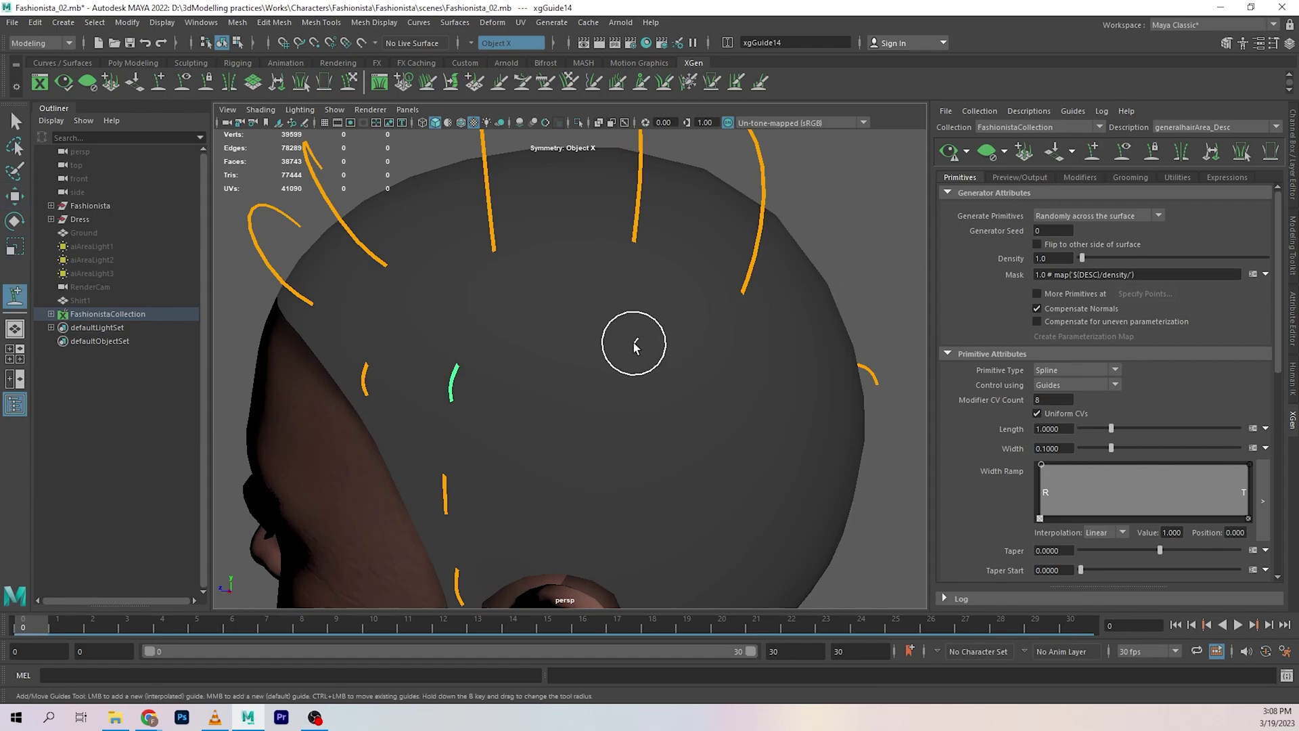
{"action": "left_click", "coordinate": [551, 350]}
{"action": "left_click_drag", "start_coordinate": [588, 417], "coordinate": [593, 408], "text": "alt"}
{"action": "key", "text": "w"}
Copy the short hairline guide's shape and paste it onto the rearmost new guide on the left side.
{"action": "left_click_drag", "start_coordinate": [420, 395], "coordinate": [318, 369], "text": "alt"}
{"action": "left_click", "coordinate": [363, 372]}
{"action": "right_click_drag", "start_coordinate": [270, 298], "coordinate": [395, 298]}
{"action": "left_click_drag", "start_coordinate": [427, 353], "coordinate": [535, 368], "text": "alt"}
{"action": "left_click", "coordinate": [587, 371]}
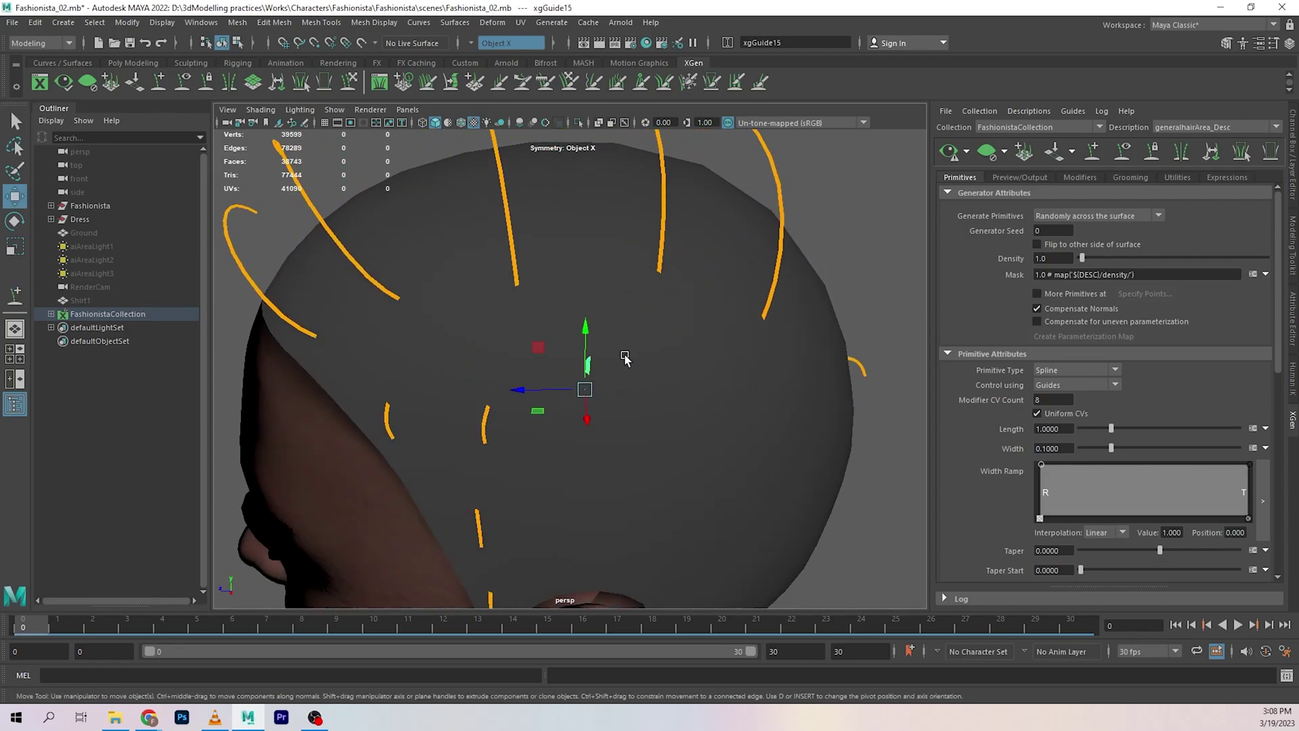
{"action": "right_click_drag", "start_coordinate": [625, 359], "coordinate": [599, 358]}
{"action": "left_click_drag", "start_coordinate": [771, 412], "coordinate": [834, 396], "text": "alt"}
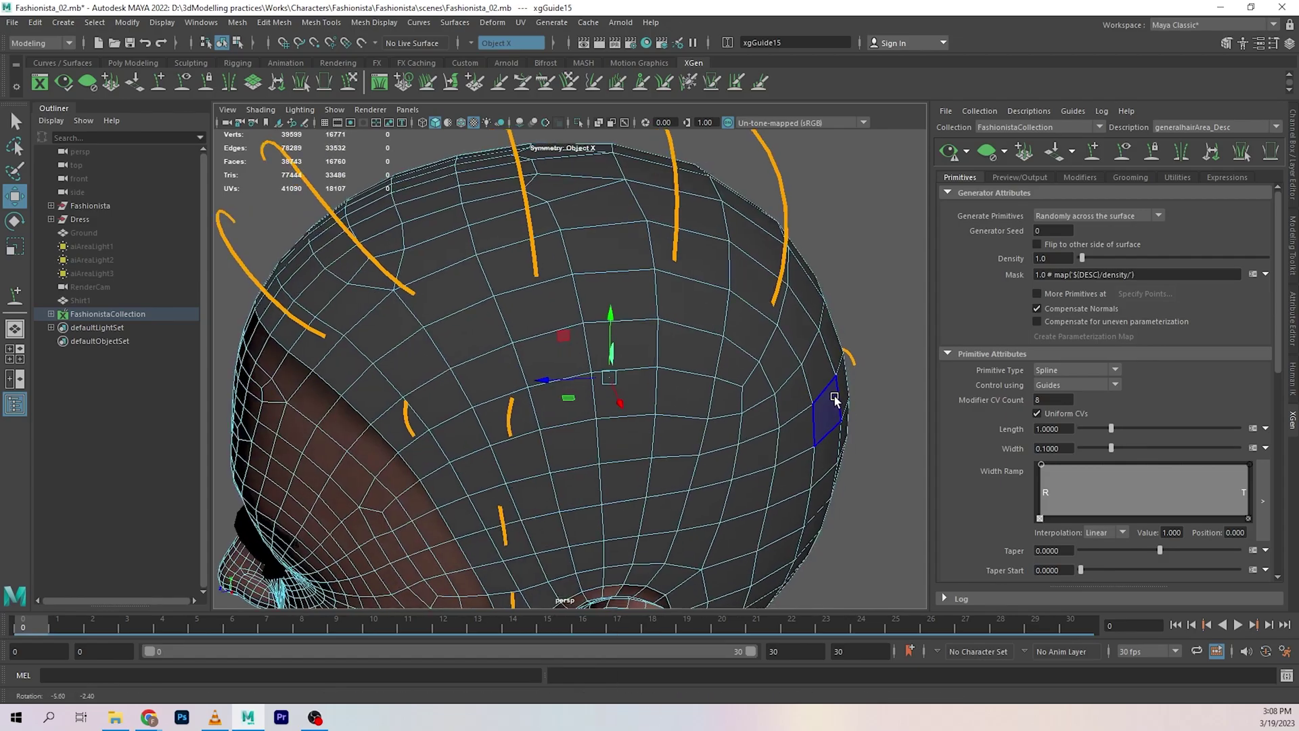
{"action": "right_click_drag", "start_coordinate": [851, 265], "coordinate": [762, 269]}
{"action": "left_click_drag", "start_coordinate": [654, 396], "coordinate": [696, 404], "text": "alt"}
{"action": "scroll", "coordinate": [658, 406], "scroll_direction": "up", "scroll_amount": 5}
{"action": "mouse_move", "coordinate": [506, 359]}
{"action": "right_mouse_down", "text": "alt"}
{"action": "mouse_move", "coordinate": [528, 371]}
{"action": "mouse_move", "coordinate": [499, 377]}
{"action": "right_mouse_up", "text": "alt"}
{"action": "left_click_drag", "start_coordinate": [499, 377], "coordinate": [644, 374], "text": "alt"}
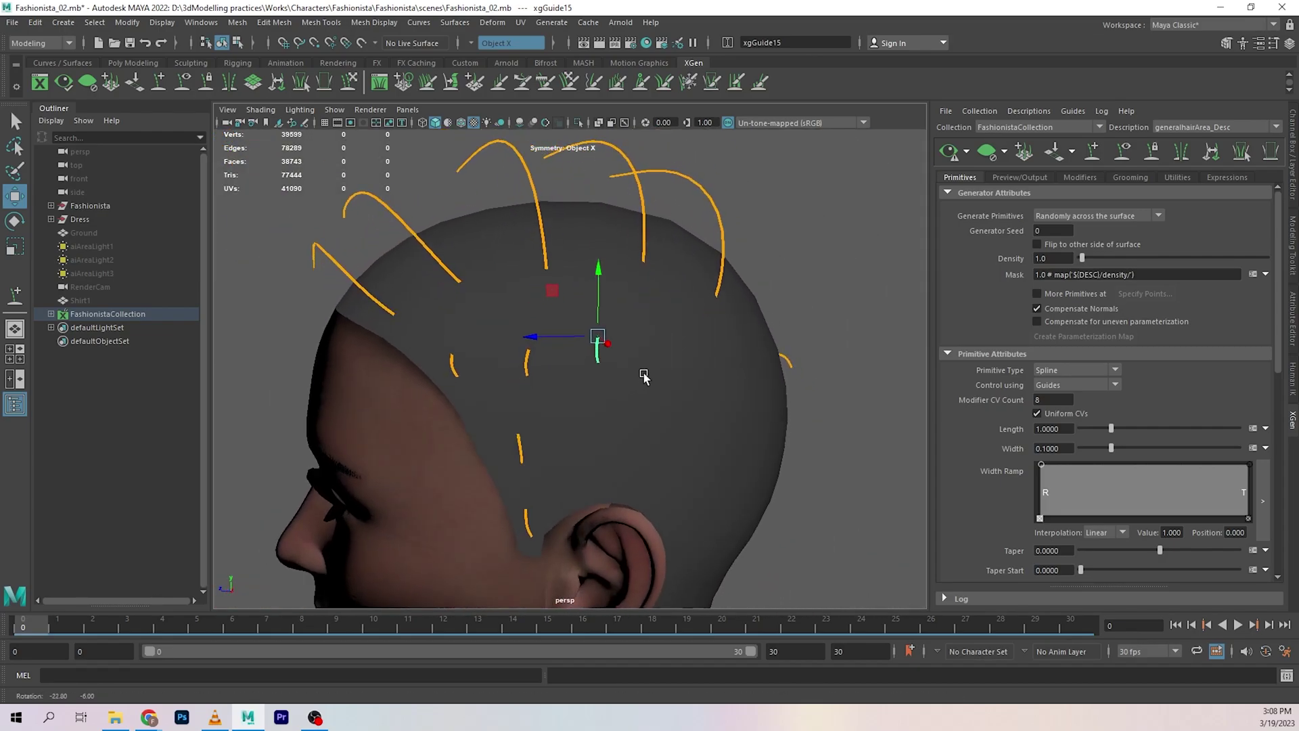
Add another guide behind the row on the left side of the head and paste the short guide's shape onto it.
{"action": "left_click", "coordinate": [1092, 150]}
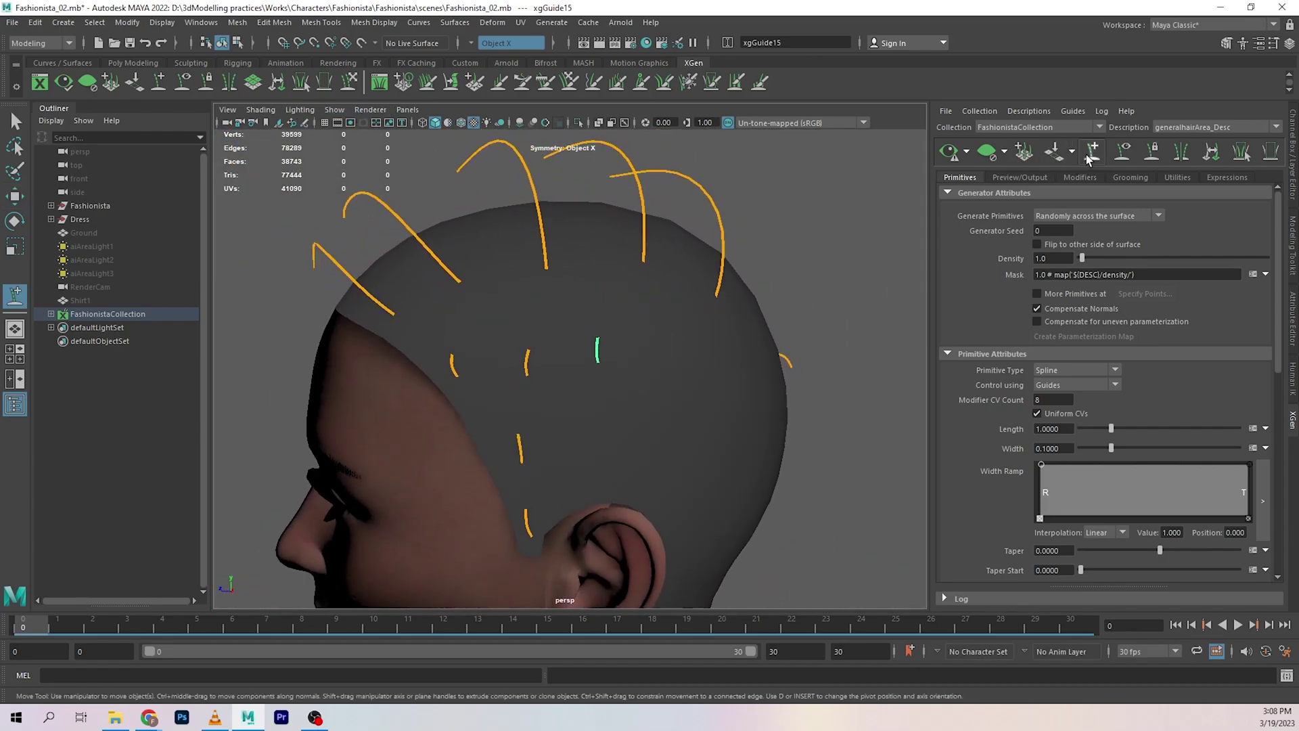
{"action": "left_click_drag", "start_coordinate": [738, 331], "coordinate": [579, 345], "text": "alt"}
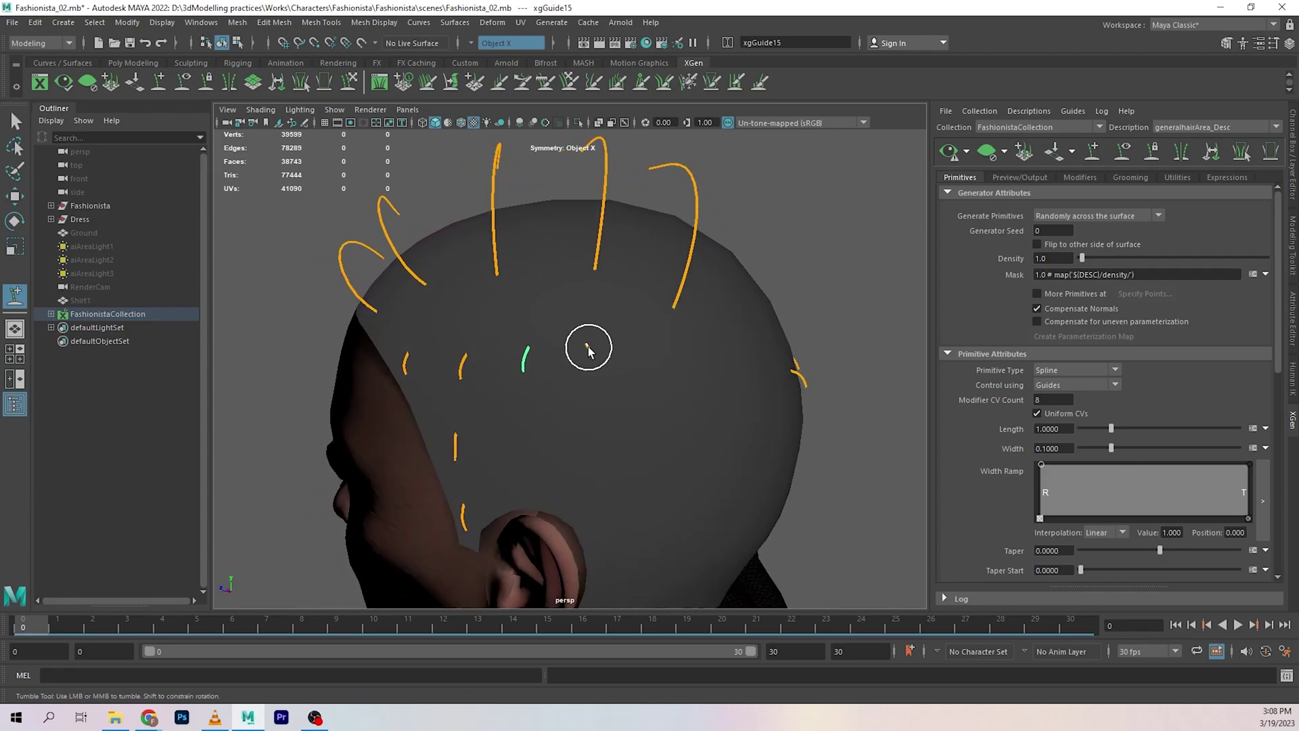
{"action": "left_click", "coordinate": [594, 344]}
{"action": "left_click_drag", "start_coordinate": [636, 389], "coordinate": [632, 369], "text": "alt"}
{"action": "key", "text": "w"}
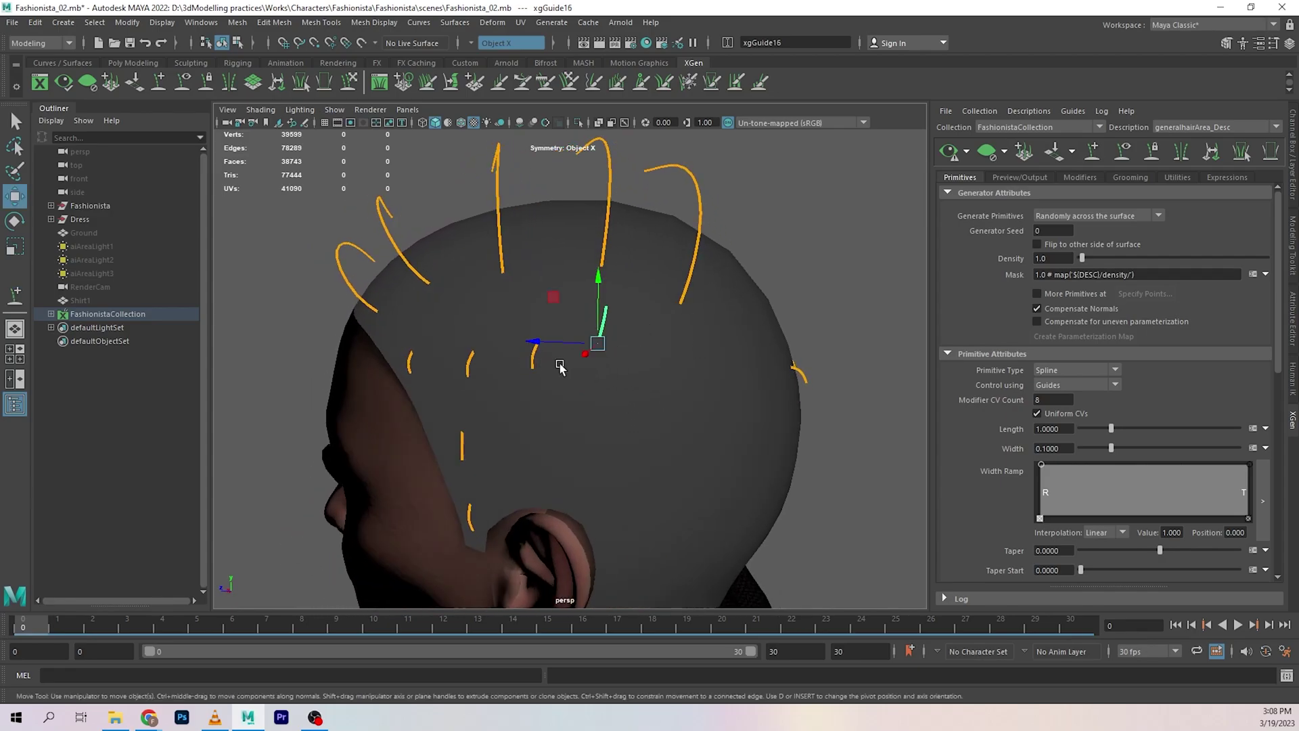
{"action": "right_click_drag", "start_coordinate": [600, 327], "coordinate": [663, 327]}
{"action": "right_click_drag", "start_coordinate": [858, 257], "coordinate": [719, 357]}
{"action": "left_click_drag", "start_coordinate": [719, 356], "coordinate": [626, 386], "text": "alt"}
Add a guide further back on the upper left side of the head, using the copied short guide shape.
{"action": "left_click", "coordinate": [1092, 150]}
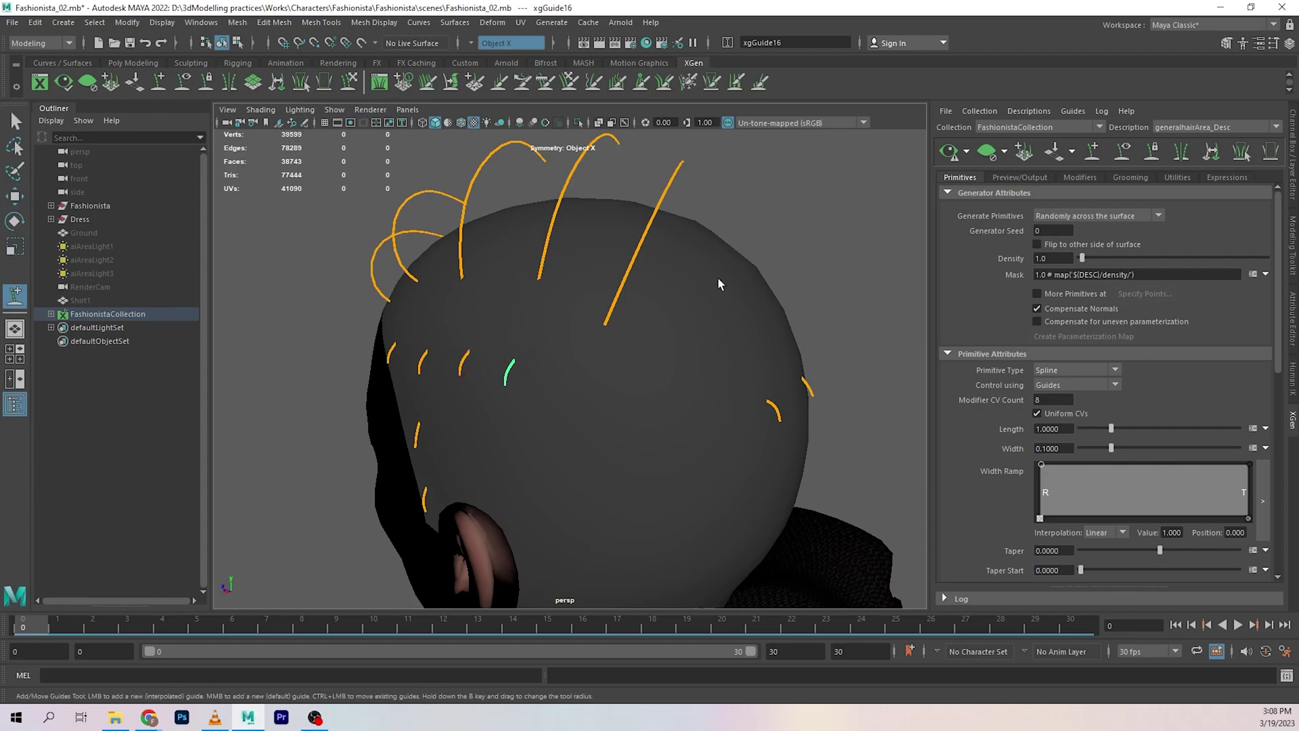
{"action": "left_click", "coordinate": [584, 371]}
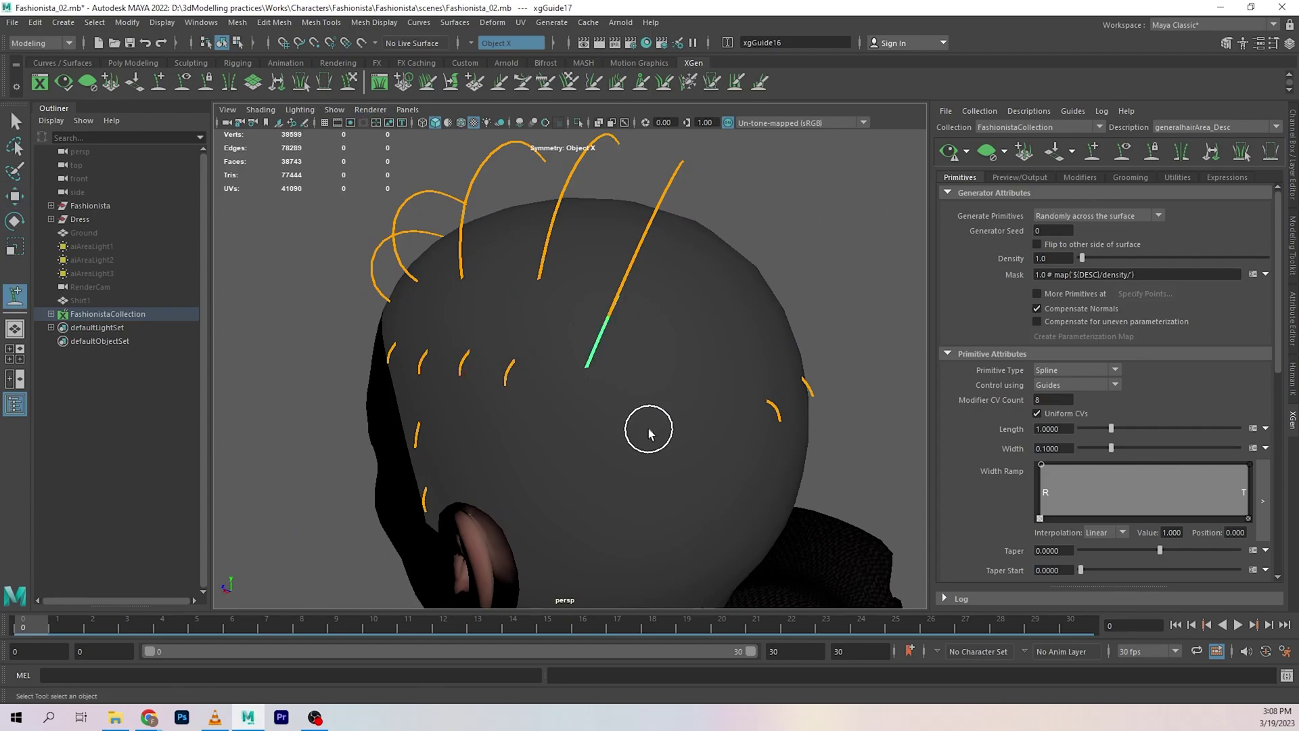
{"action": "left_click_drag", "start_coordinate": [645, 429], "coordinate": [676, 406], "text": "alt"}
{"action": "key", "text": "w"}
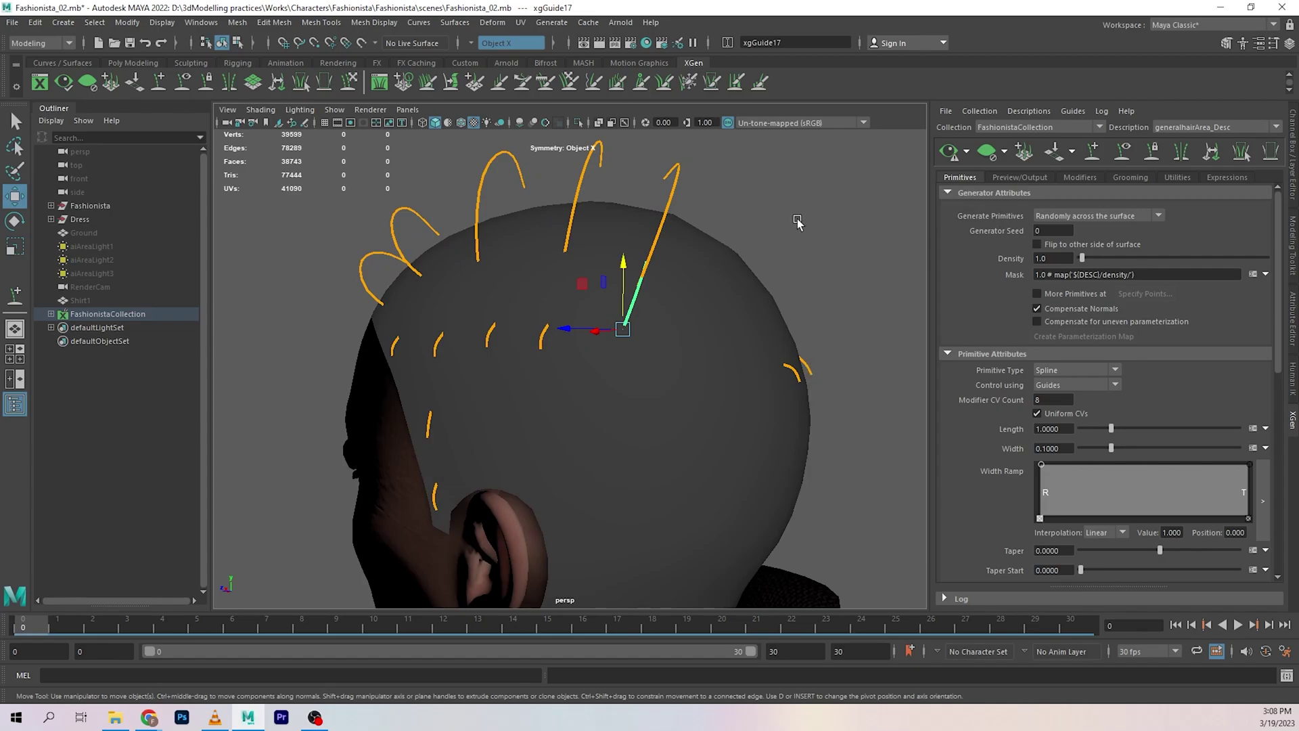
{"action": "left_click_drag", "start_coordinate": [800, 221], "coordinate": [655, 346], "text": "alt"}
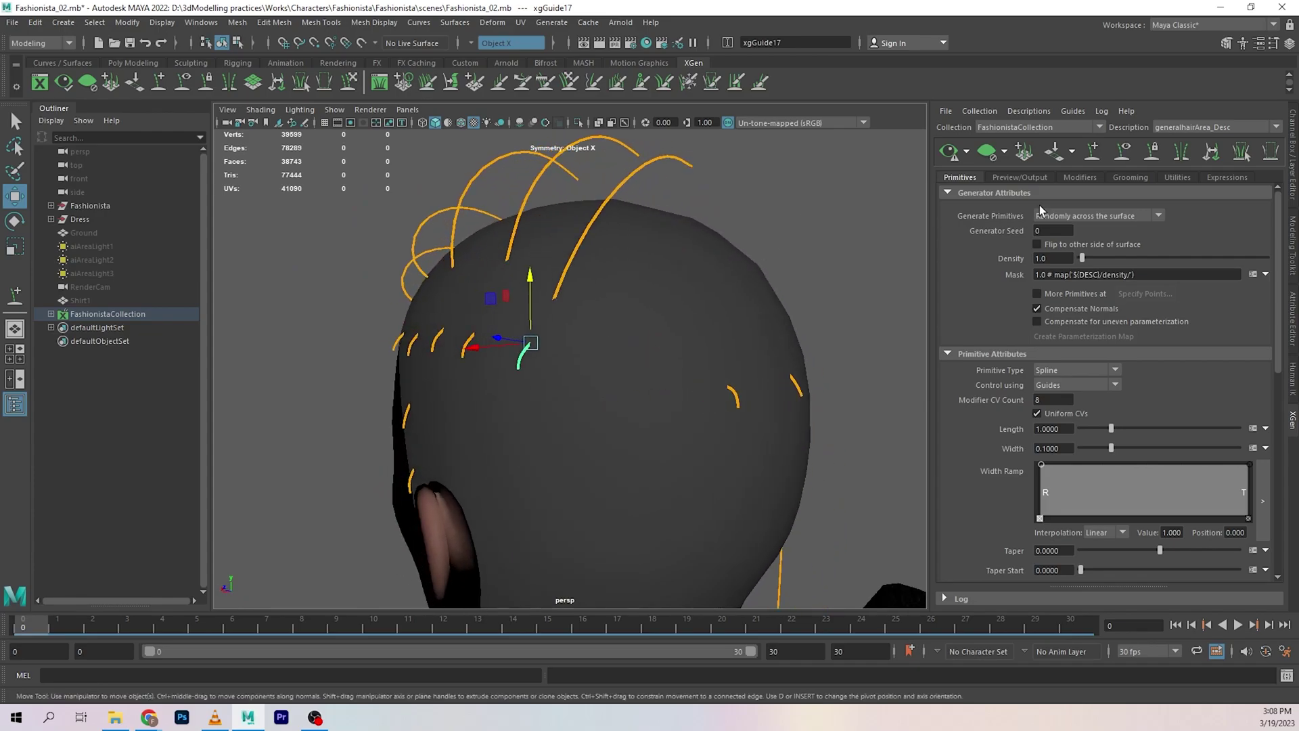
Add a guide toward the back of the head with the copied short shape and rotate it to follow the scalp.
{"action": "left_click", "coordinate": [1091, 160]}
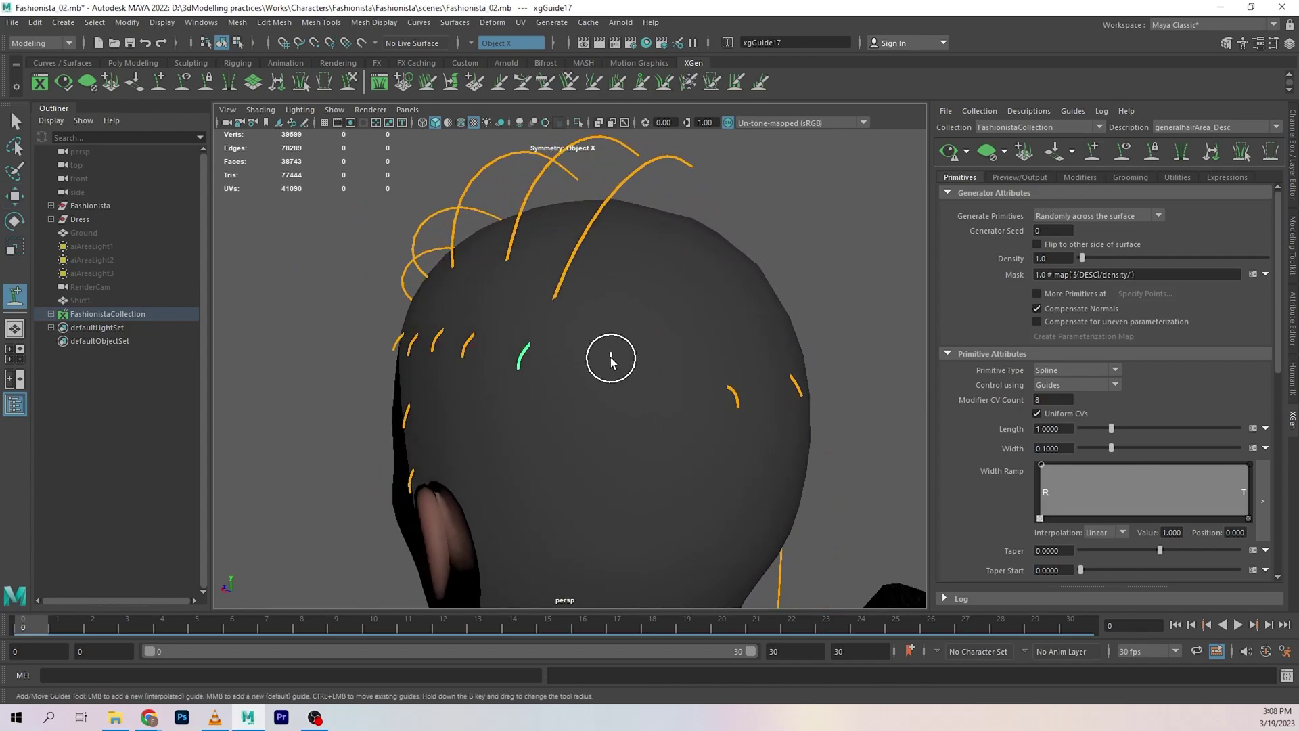
{"action": "left_click", "coordinate": [610, 357]}
{"action": "right_click_drag", "start_coordinate": [846, 200], "coordinate": [757, 203]}
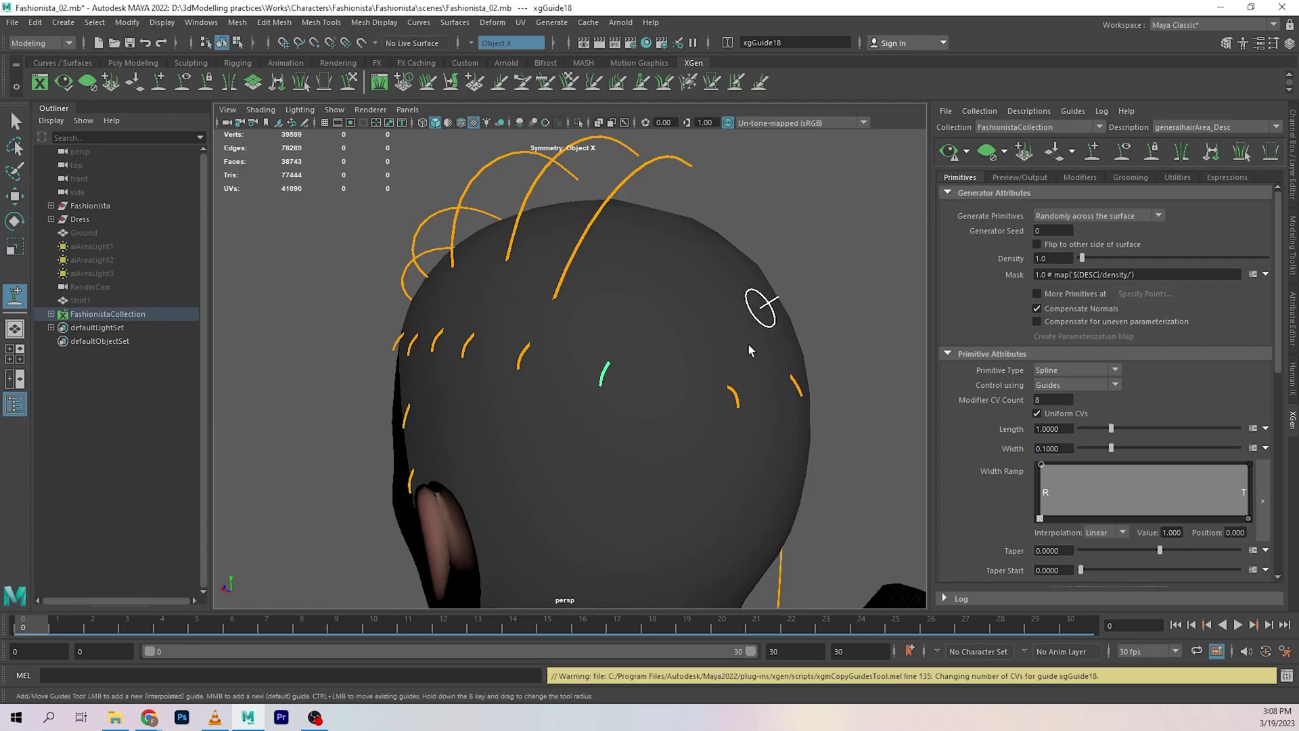
{"action": "left_click_drag", "start_coordinate": [700, 333], "coordinate": [557, 354], "text": "alt"}
{"action": "key", "text": "e"}
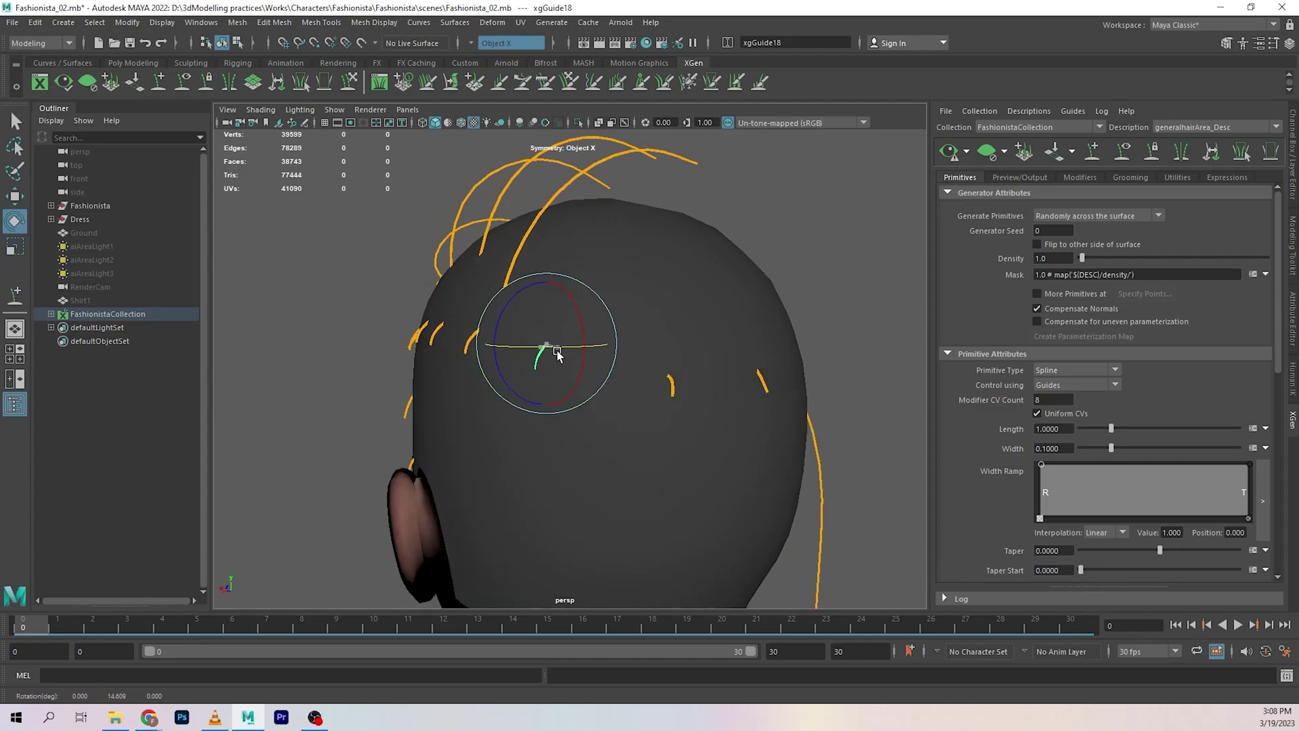
{"action": "left_click_drag", "start_coordinate": [586, 430], "coordinate": [755, 439], "text": "alt"}
{"action": "key", "text": "w"}
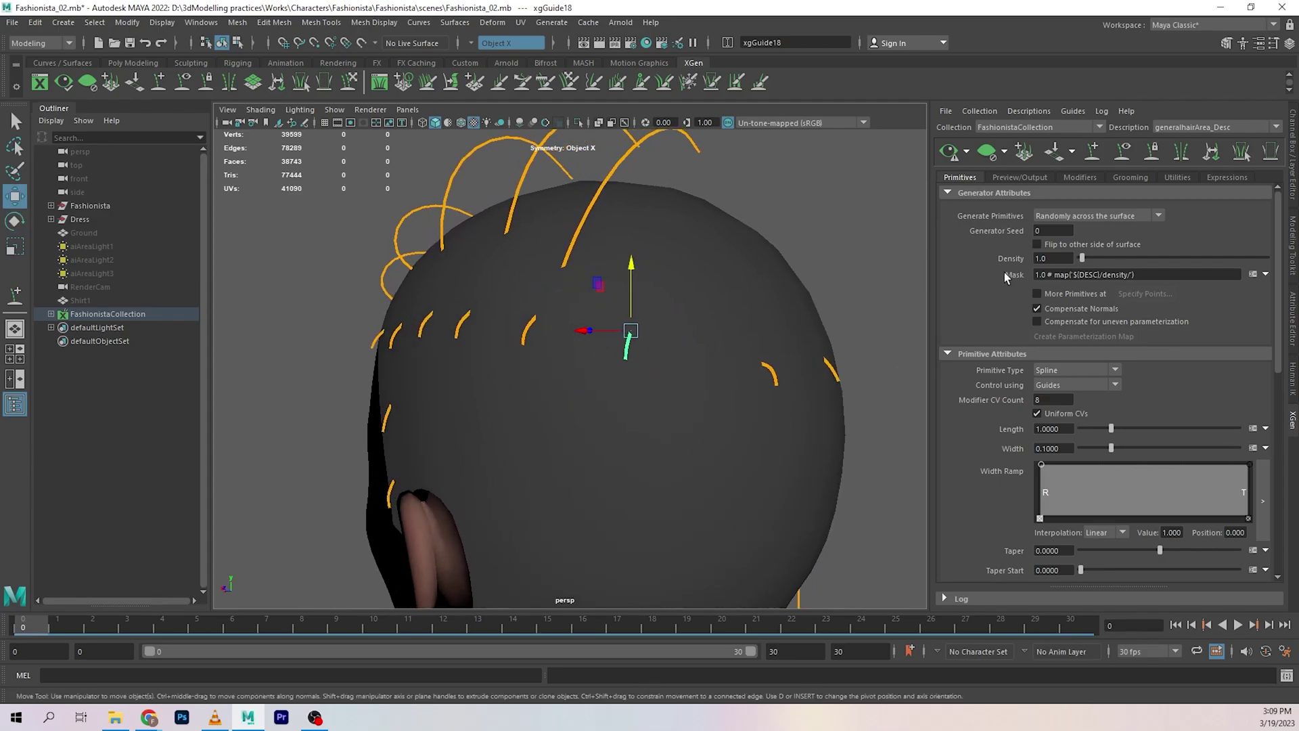
Add a short guide in the remaining gap at the back left of the head and rotate it to match its neighbours.
{"action": "left_click", "coordinate": [1086, 161]}
{"action": "left_click_drag", "start_coordinate": [751, 379], "coordinate": [673, 412], "text": "alt"}
{"action": "left_click", "coordinate": [661, 354]}
{"action": "key", "text": "e"}
{"action": "mouse_move", "coordinate": [629, 362]}
{"action": "left_mouse_down"}
{"action": "mouse_move", "coordinate": [546, 386]}
{"action": "mouse_move", "coordinate": [643, 397]}
{"action": "mouse_move", "coordinate": [552, 397]}
{"action": "mouse_move", "coordinate": [606, 397]}
{"action": "left_mouse_up"}
{"action": "key", "text": "w"}
{"action": "left_click", "coordinate": [348, 82]}
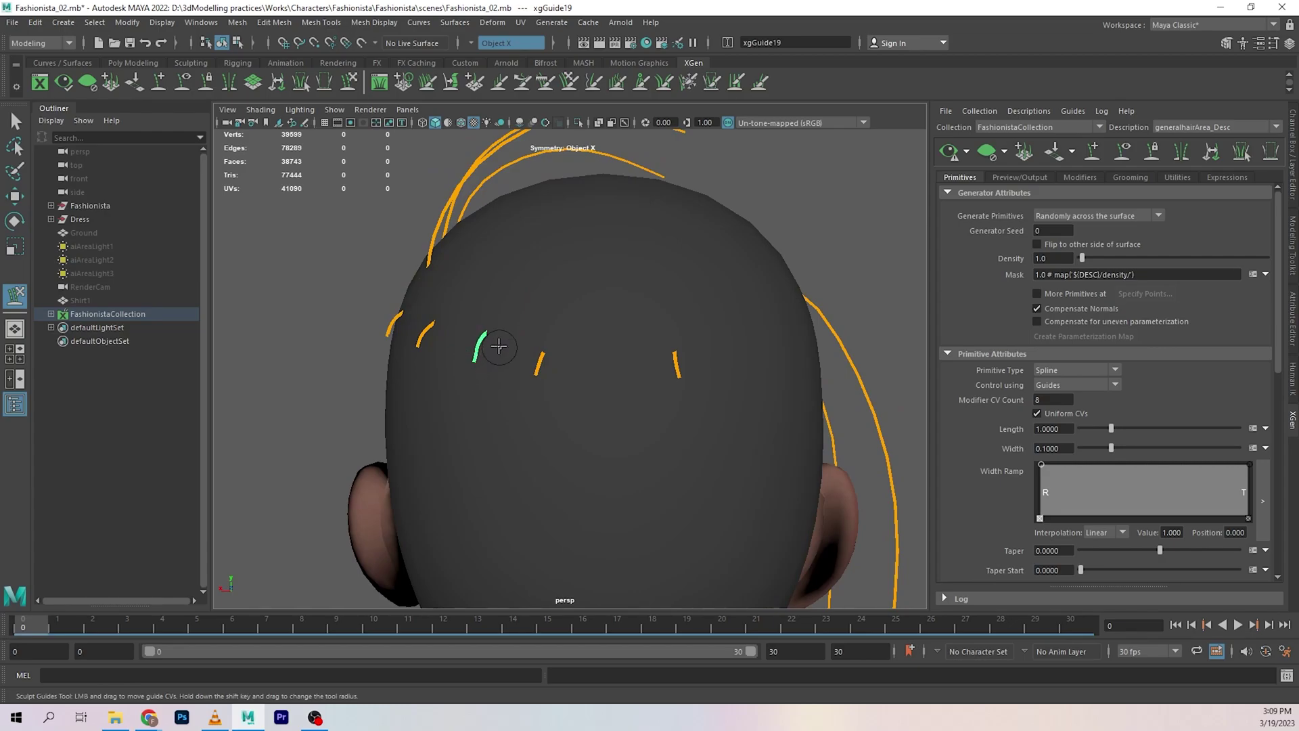
{"action": "left_click_drag", "start_coordinate": [496, 337], "coordinate": [493, 408], "text": "alt"}
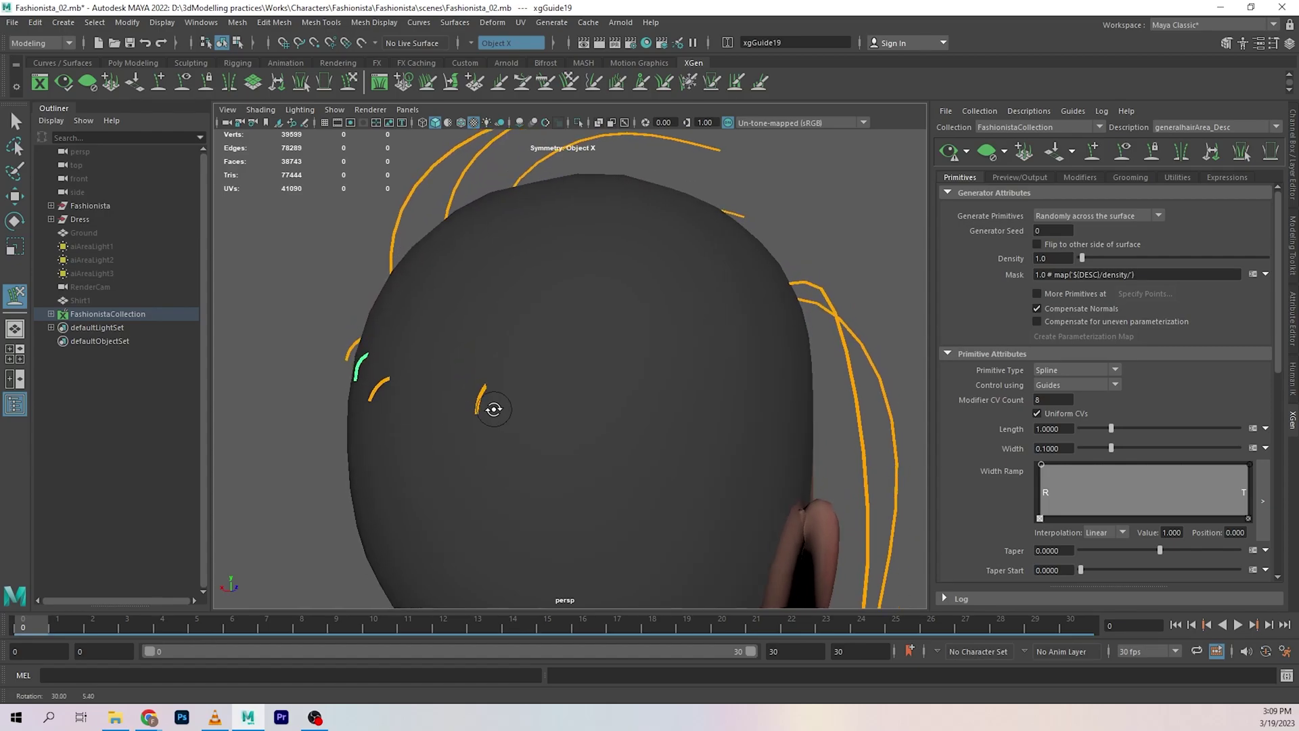
{"action": "key", "text": "w"}
Add a guide on the back right of the head and paste the neighbouring short guide's shape onto it.
{"action": "left_click", "coordinate": [1091, 155]}
{"action": "left_click_drag", "start_coordinate": [624, 380], "coordinate": [566, 388], "text": "alt"}
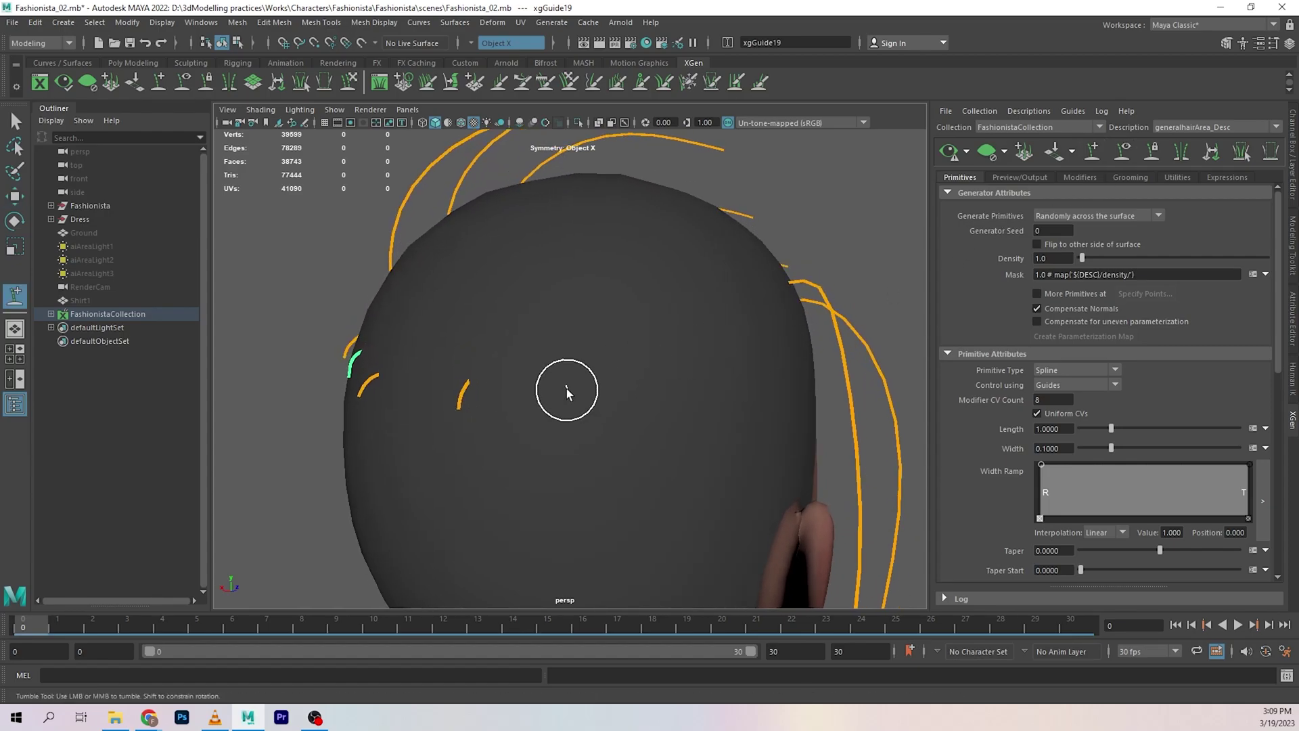
{"action": "left_click", "coordinate": [566, 389]}
{"action": "key", "text": "w"}
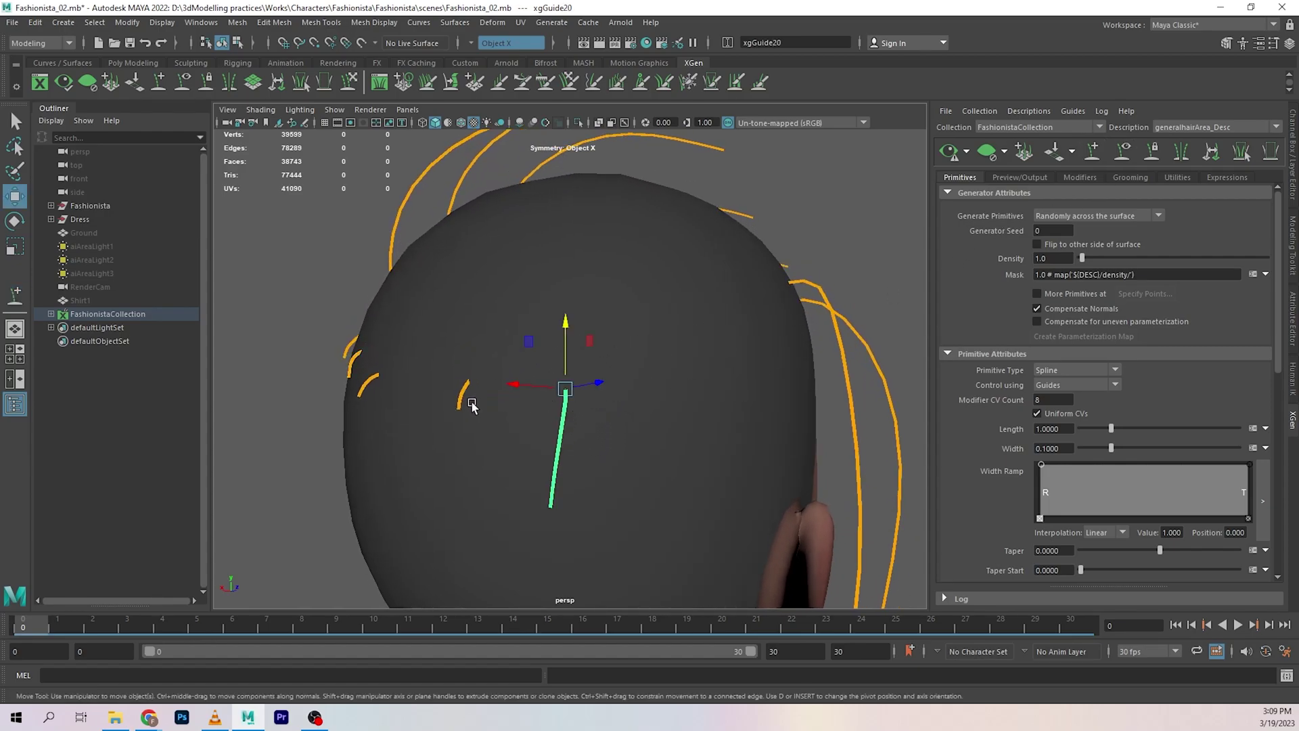
{"action": "left_click", "coordinate": [465, 398]}
{"action": "right_click_drag", "start_coordinate": [301, 276], "coordinate": [366, 275]}
{"action": "left_click", "coordinate": [567, 411]}
{"action": "right_click_drag", "start_coordinate": [886, 244], "coordinate": [785, 245]}
Add a guide above and behind the right ear and paste the adjacent short guide's shape onto it.
{"action": "left_click_drag", "start_coordinate": [812, 346], "coordinate": [759, 343], "text": "alt"}
{"action": "left_click", "coordinate": [1093, 150]}
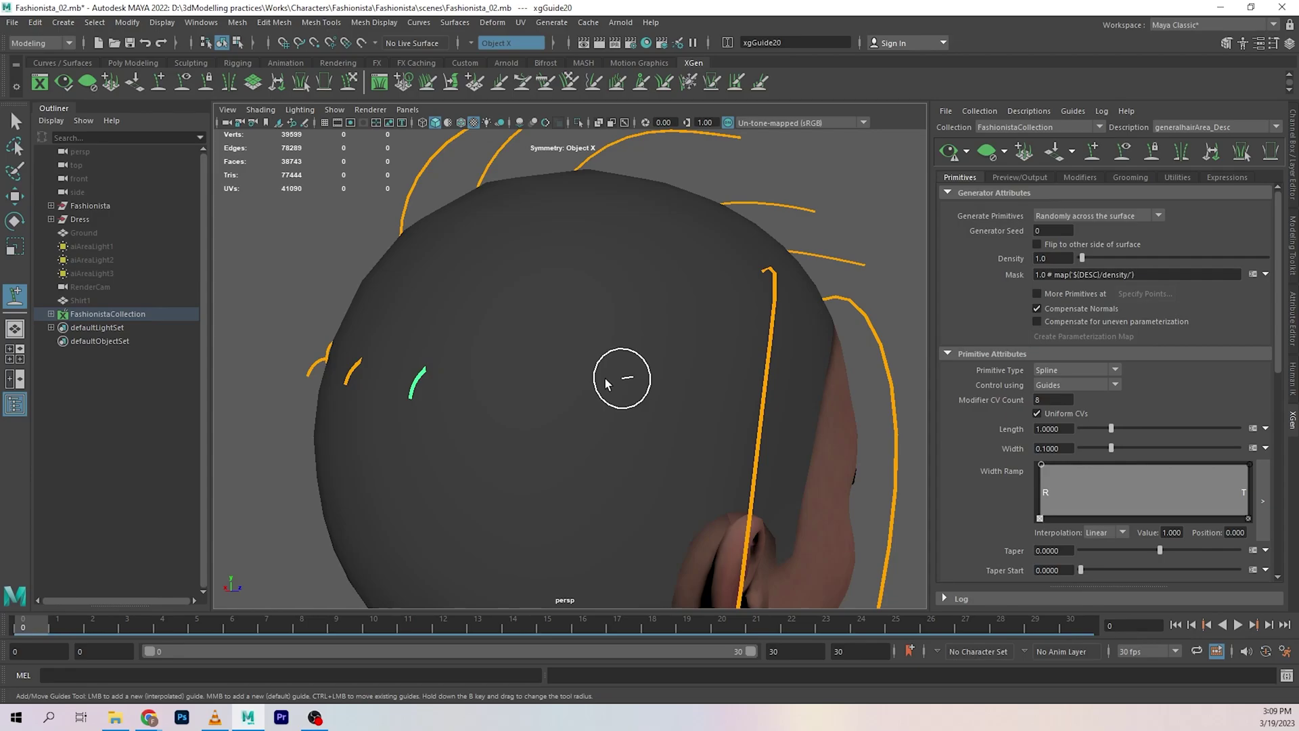
{"action": "left_click", "coordinate": [533, 367]}
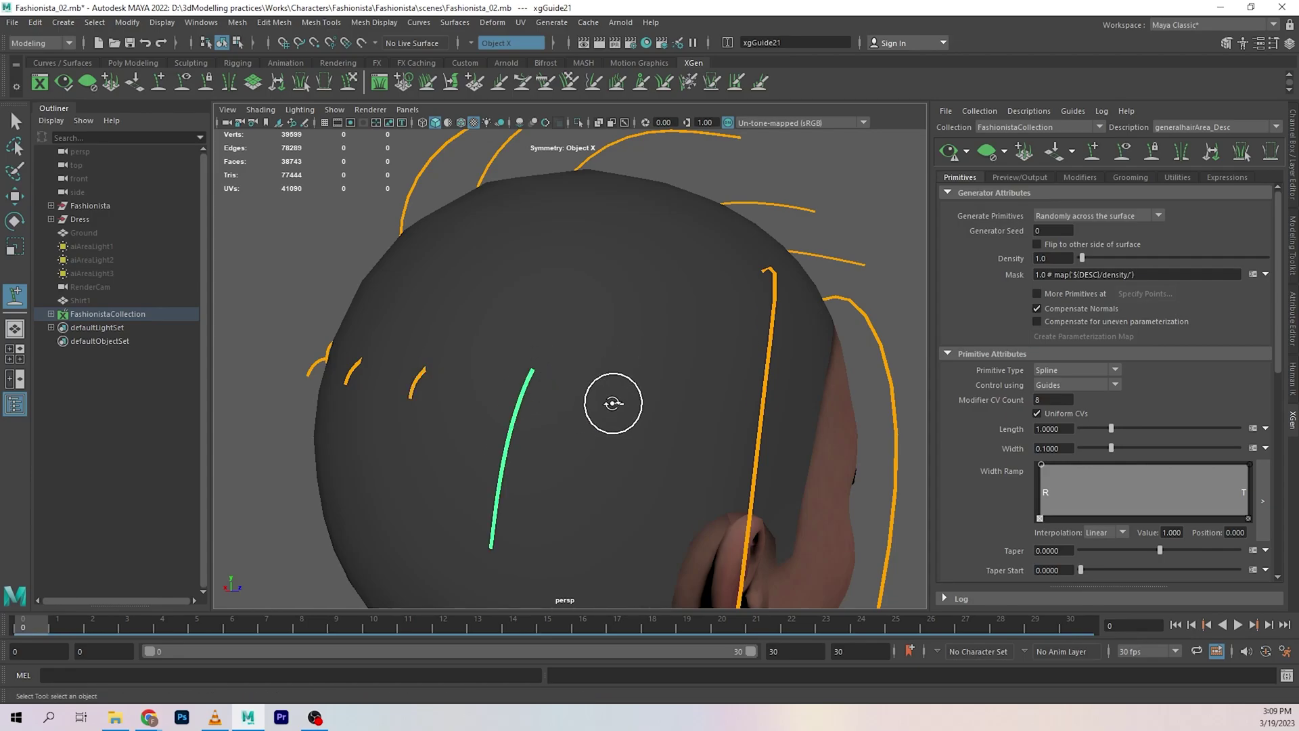
{"action": "left_click_drag", "start_coordinate": [610, 398], "coordinate": [813, 311], "text": "alt"}
{"action": "right_click_drag", "start_coordinate": [908, 188], "coordinate": [934, 191]}
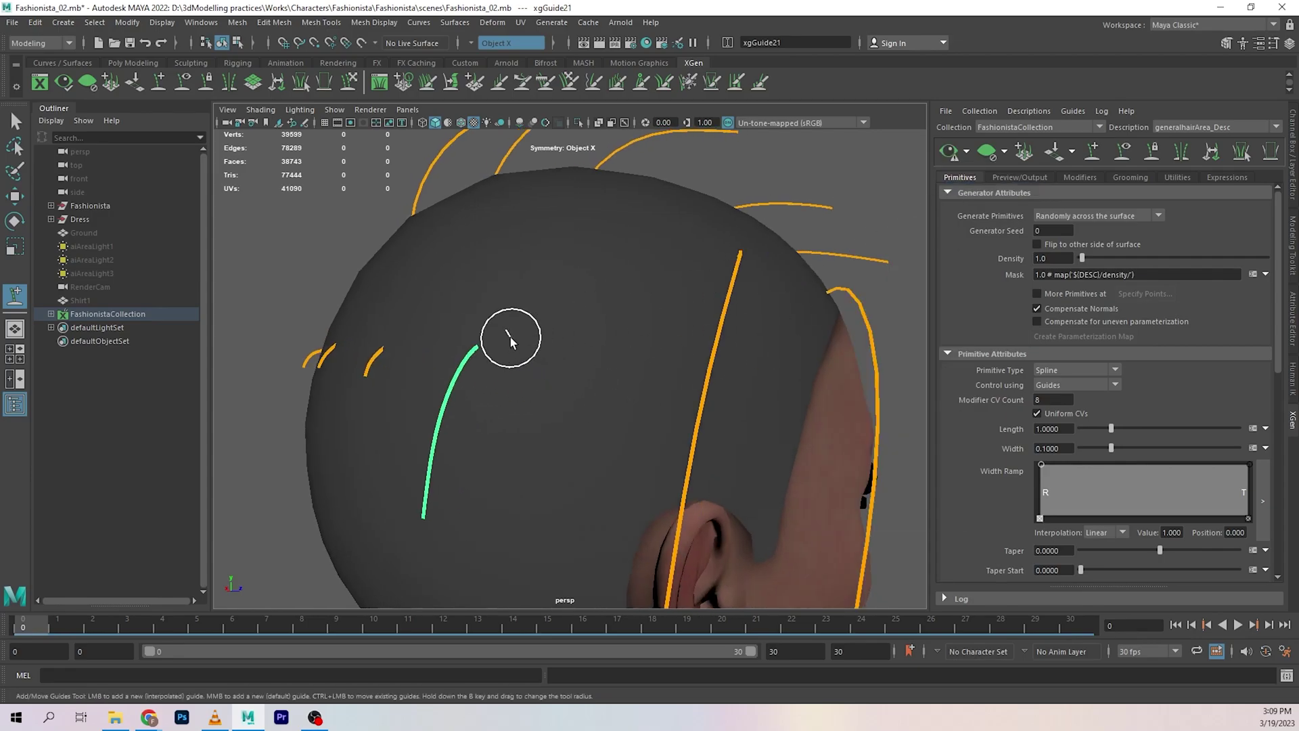
{"action": "key", "text": "w"}
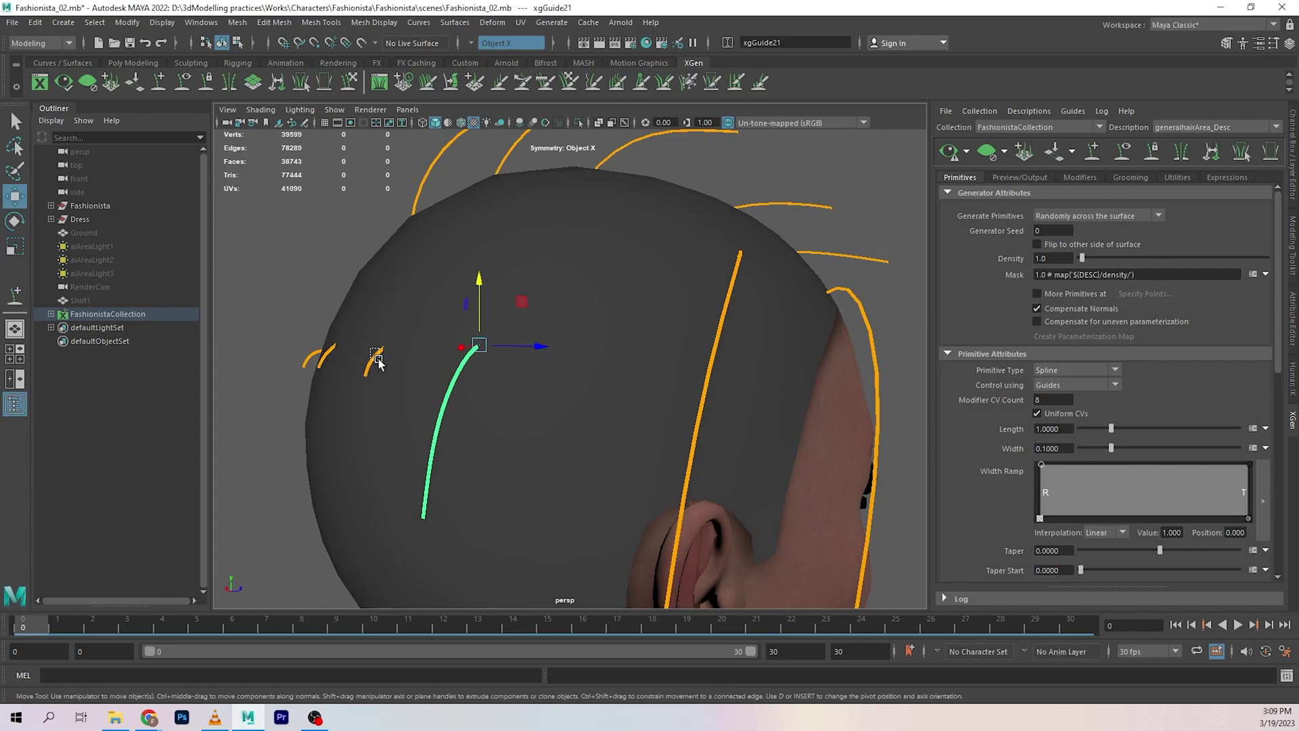
{"action": "left_click", "coordinate": [374, 359]}
{"action": "right_click_drag", "start_coordinate": [298, 225], "coordinate": [273, 232]}
{"action": "left_click", "coordinate": [447, 391]}
{"action": "left_click_drag", "start_coordinate": [494, 345], "coordinate": [815, 365], "text": "alt"}
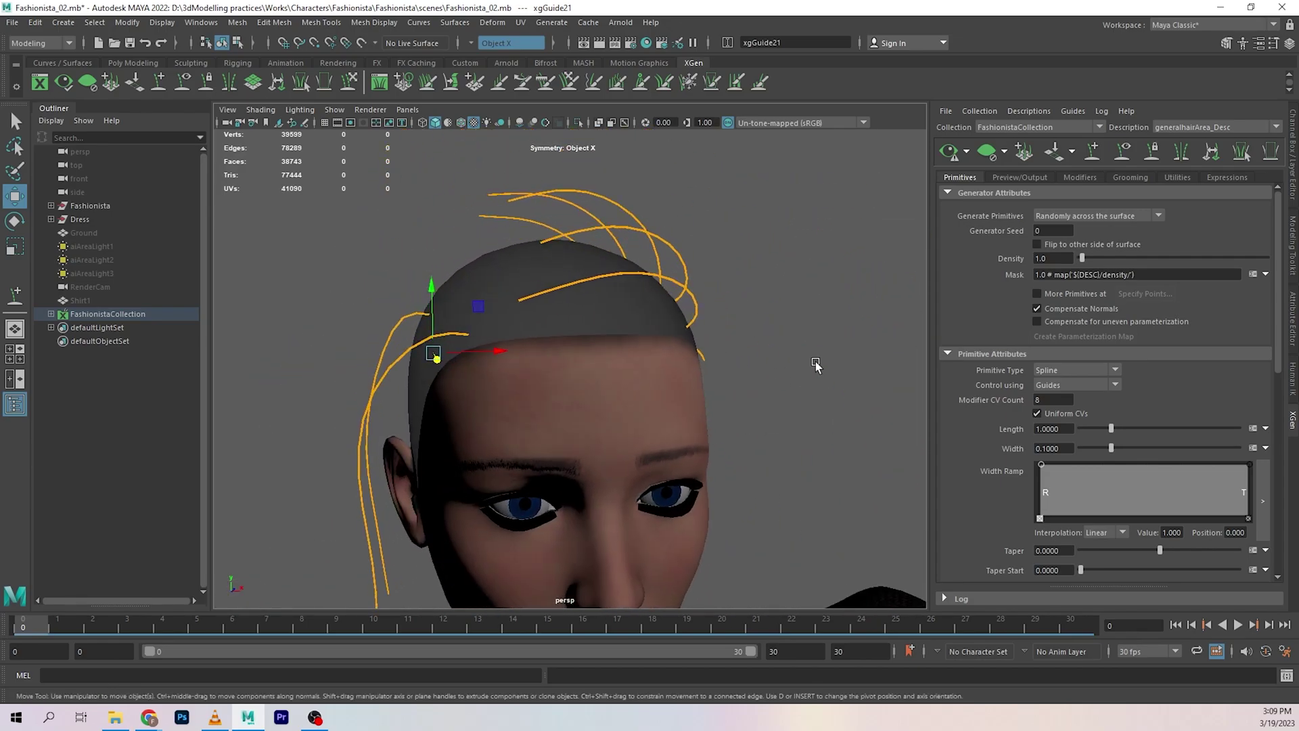
Preview the generated hair and examine its coverage and direction from the front, back and right side.
{"action": "left_click", "coordinate": [952, 162]}
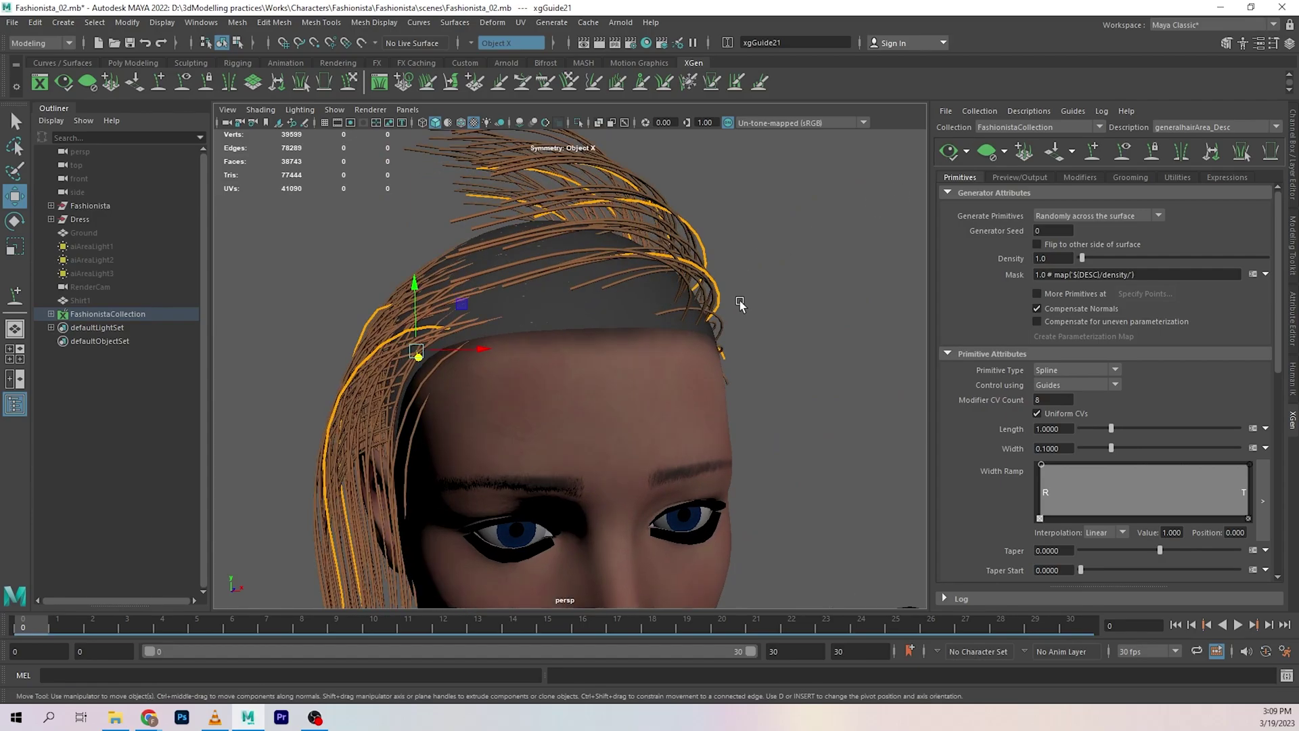
{"action": "left_click_drag", "start_coordinate": [740, 300], "coordinate": [561, 338], "text": "alt"}
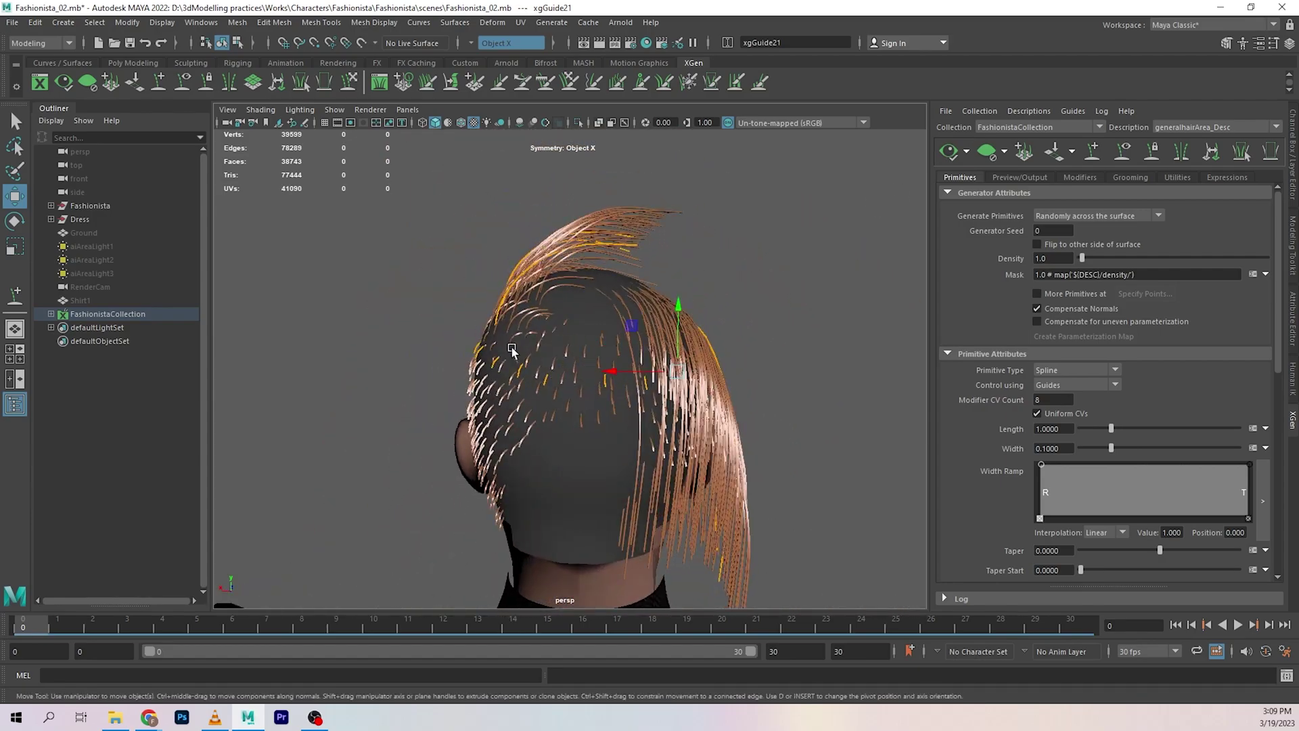
{"action": "left_click_drag", "start_coordinate": [512, 351], "coordinate": [470, 432], "text": "alt"}
{"action": "scroll", "coordinate": [611, 431], "scroll_direction": "up", "scroll_amount": 1}
{"action": "scroll", "coordinate": [773, 424], "scroll_direction": "up", "scroll_amount": 1}
{"action": "left_click_drag", "start_coordinate": [611, 432], "coordinate": [680, 421], "text": "alt"}
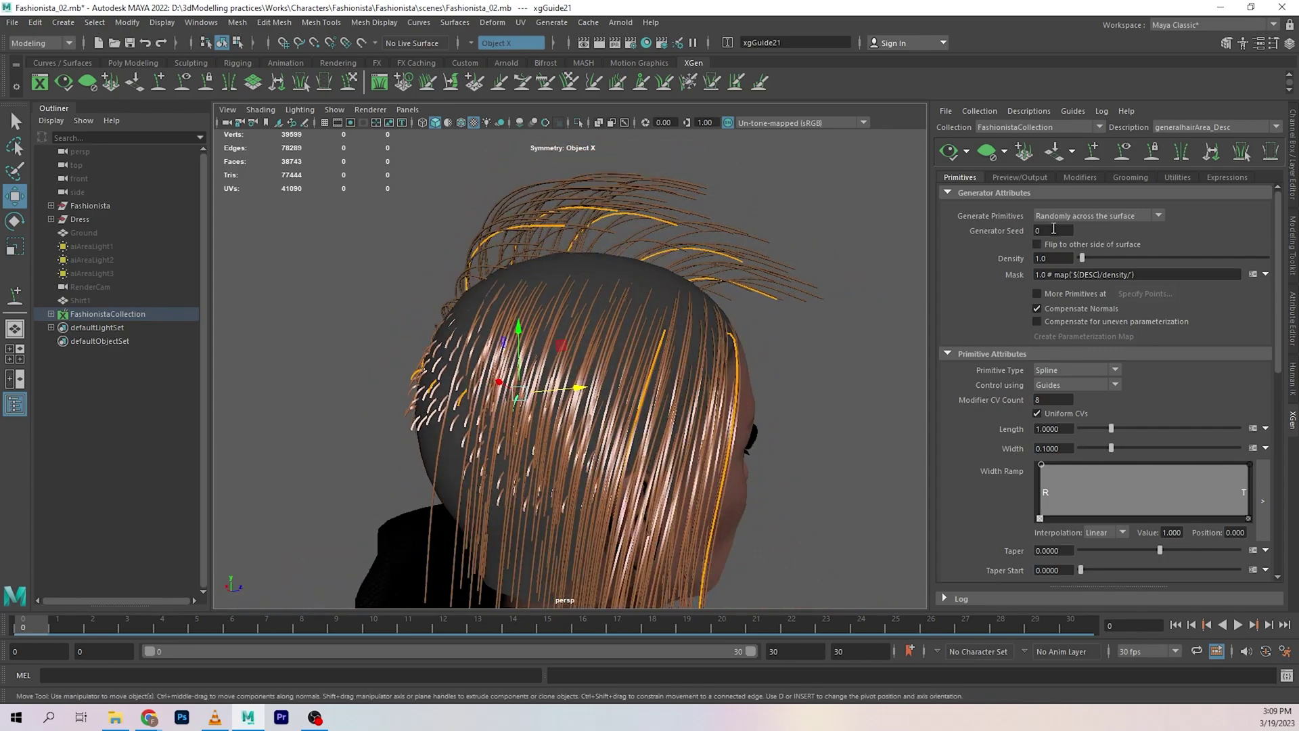
{"action": "scroll", "coordinate": [1053, 229], "scroll_direction": "down", "scroll_amount": 2}
{"action": "scroll", "coordinate": [1033, 370], "scroll_direction": "up", "scroll_amount": 2}
{"action": "left_click_drag", "start_coordinate": [792, 300], "coordinate": [694, 350], "text": "alt"}
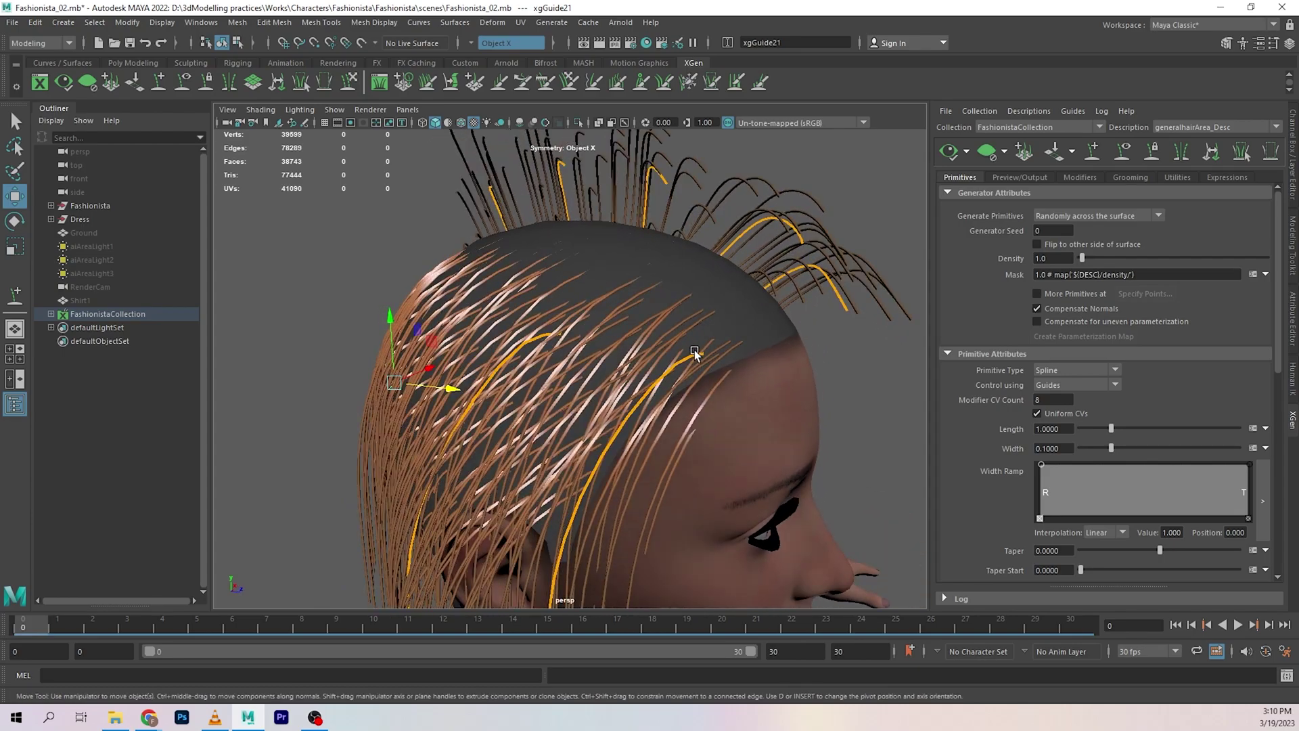
Clear the hair preview, regenerate it to check the right side, and clear it again to inspect the guides.
{"action": "left_click", "coordinate": [968, 153]}
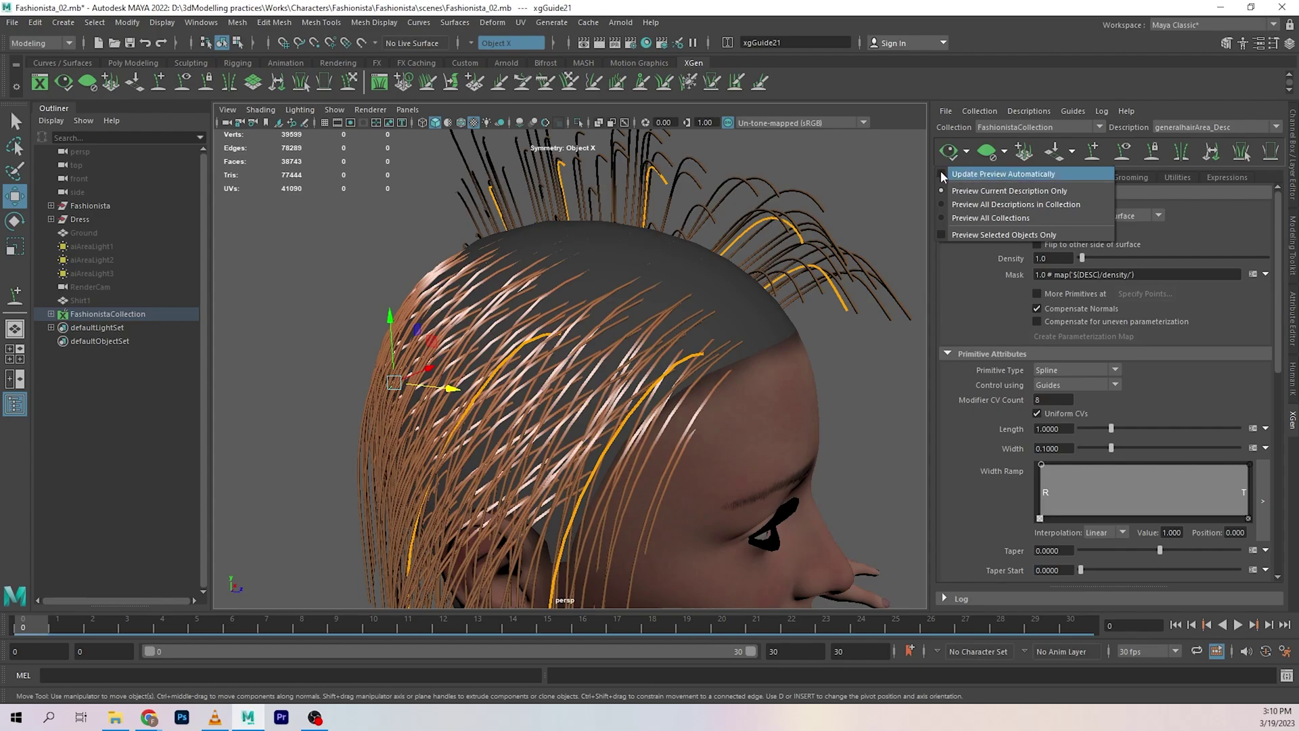
{"action": "left_click", "coordinate": [987, 152]}
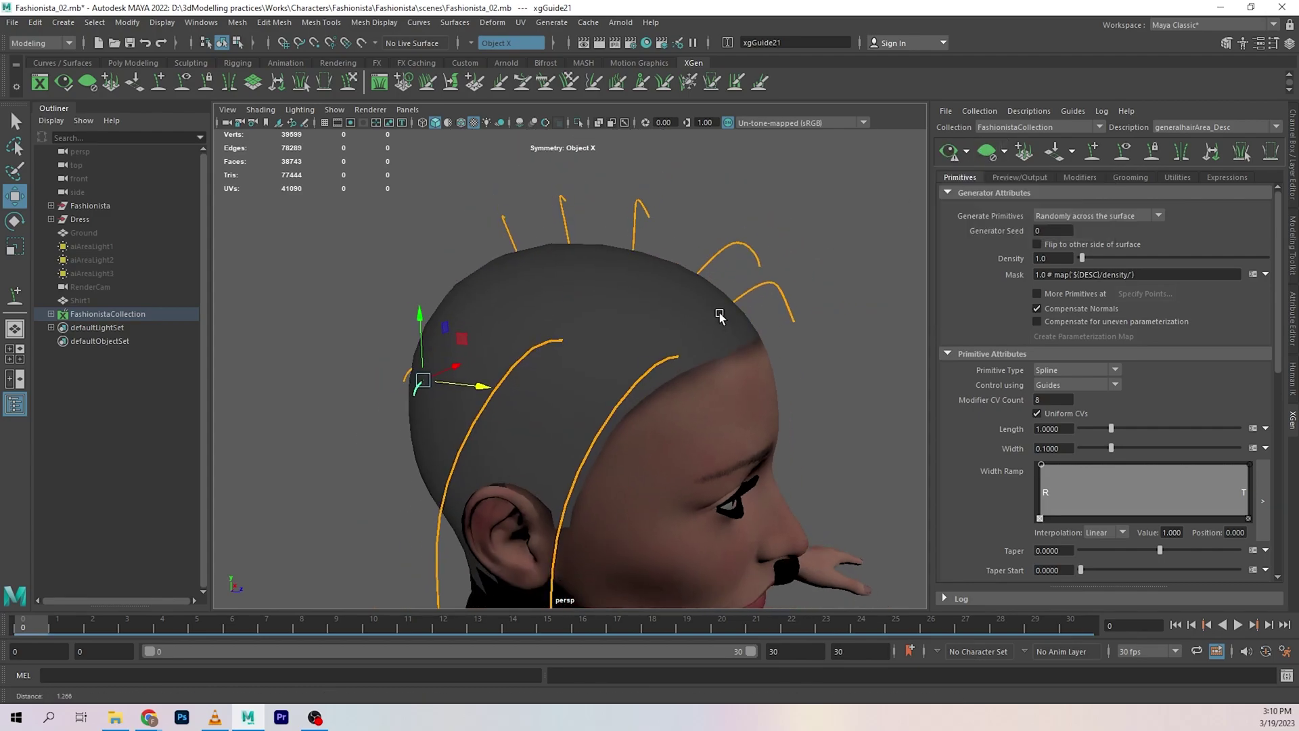
{"action": "left_click_drag", "start_coordinate": [720, 316], "coordinate": [704, 312], "text": "alt"}
{"action": "left_click", "coordinate": [947, 152]}
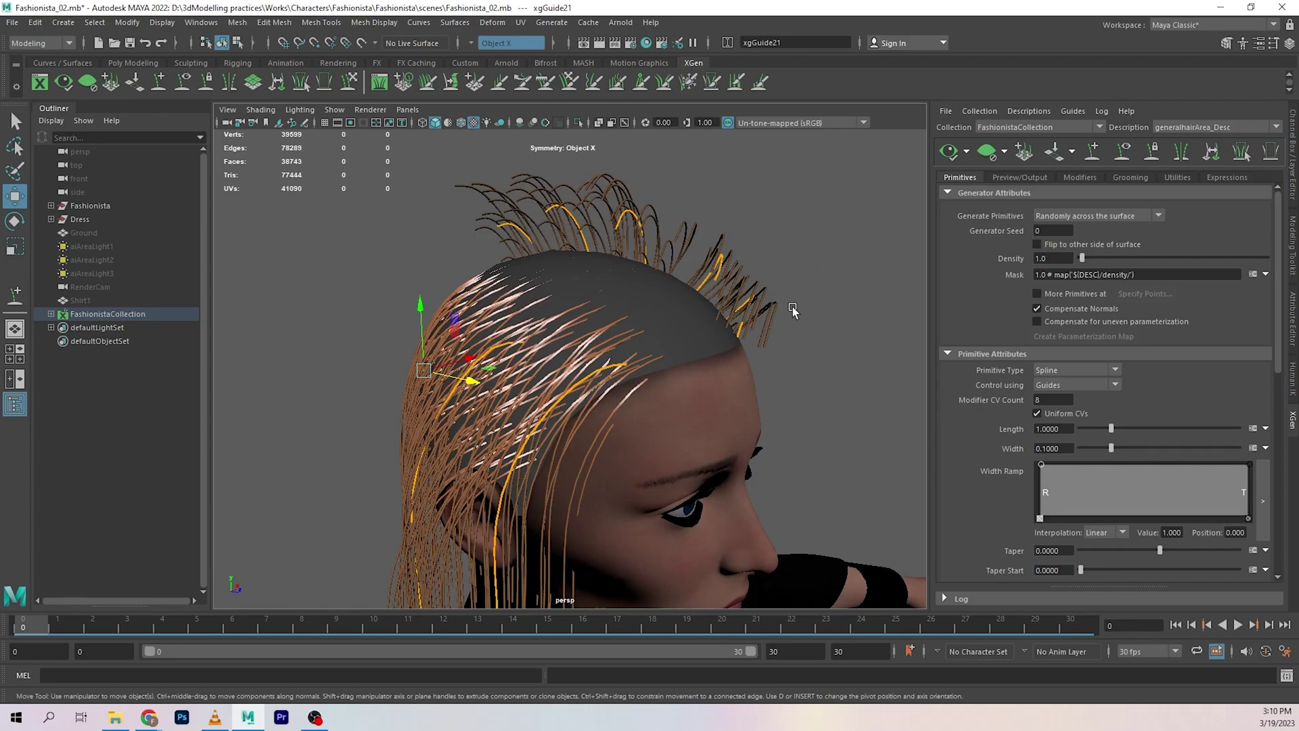
{"action": "left_click_drag", "start_coordinate": [792, 306], "coordinate": [773, 396], "text": "alt"}
{"action": "left_click", "coordinate": [988, 153]}
{"action": "scroll", "coordinate": [785, 269], "scroll_direction": "up", "scroll_amount": 3}
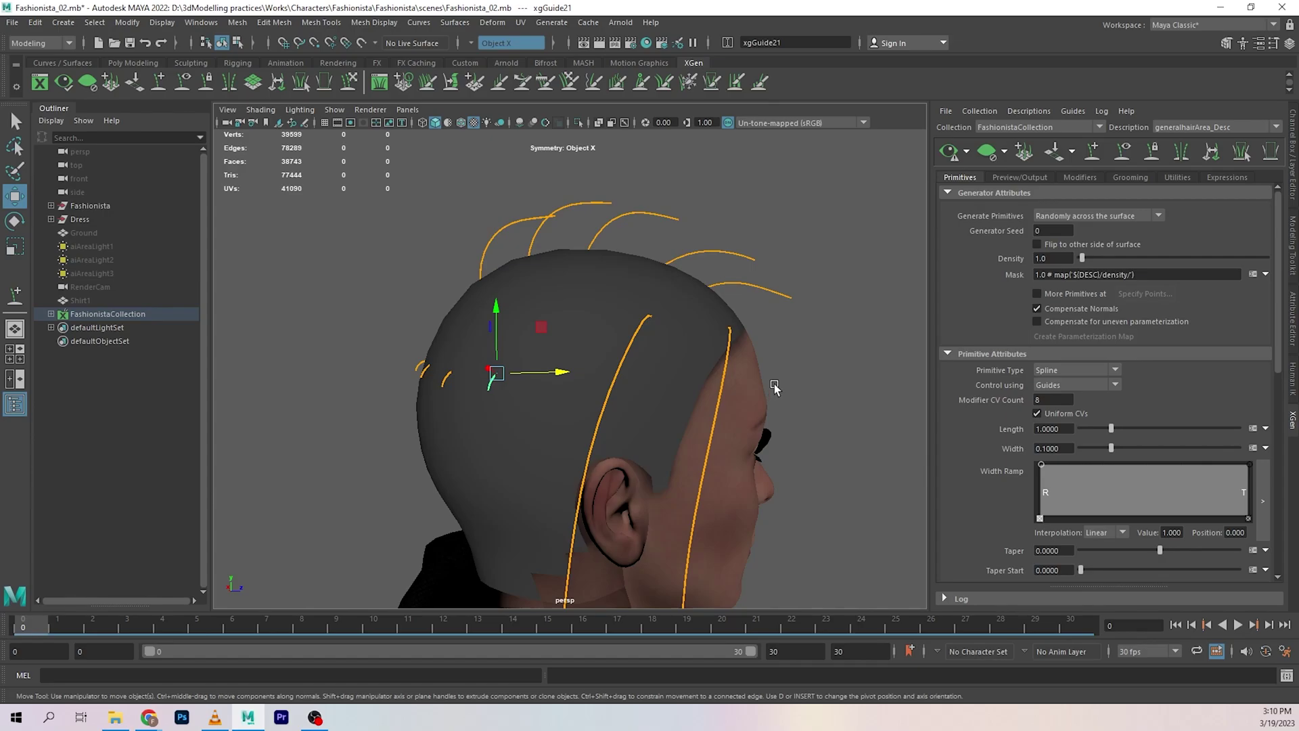
{"action": "left_click_drag", "start_coordinate": [774, 383], "coordinate": [745, 391], "text": "alt"}
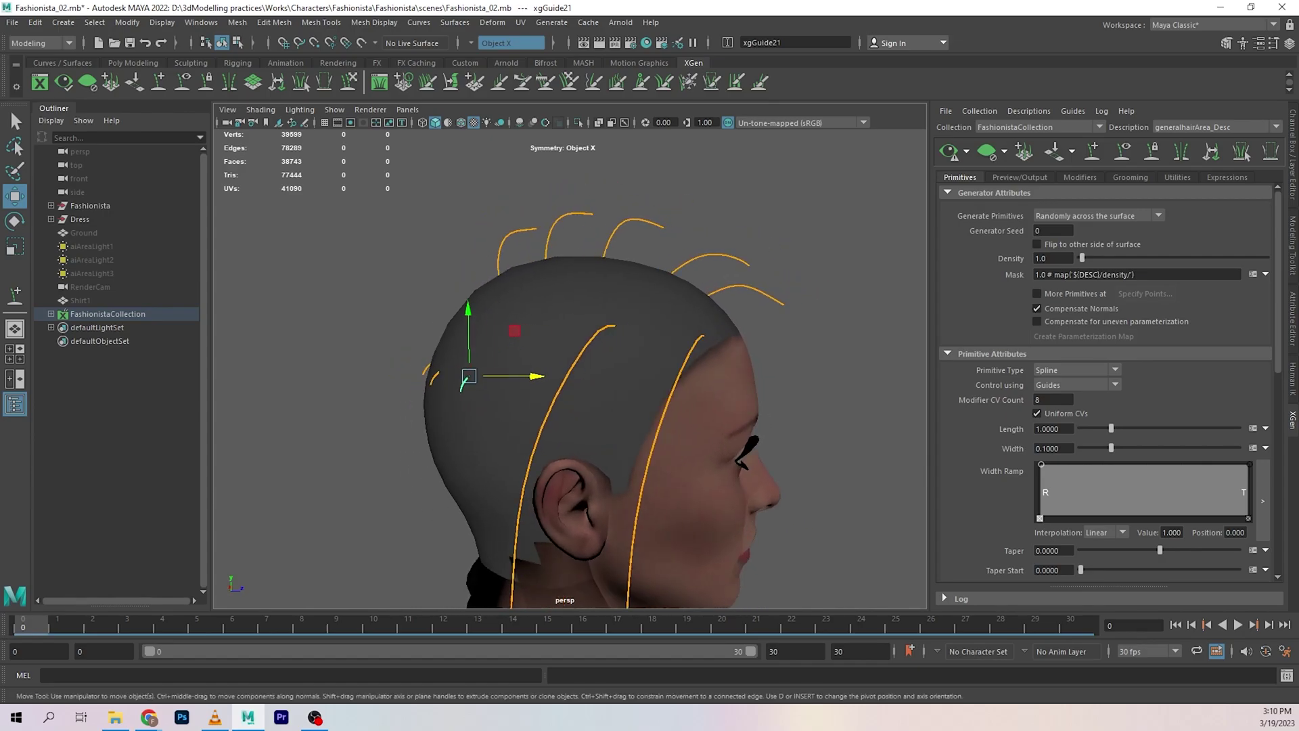